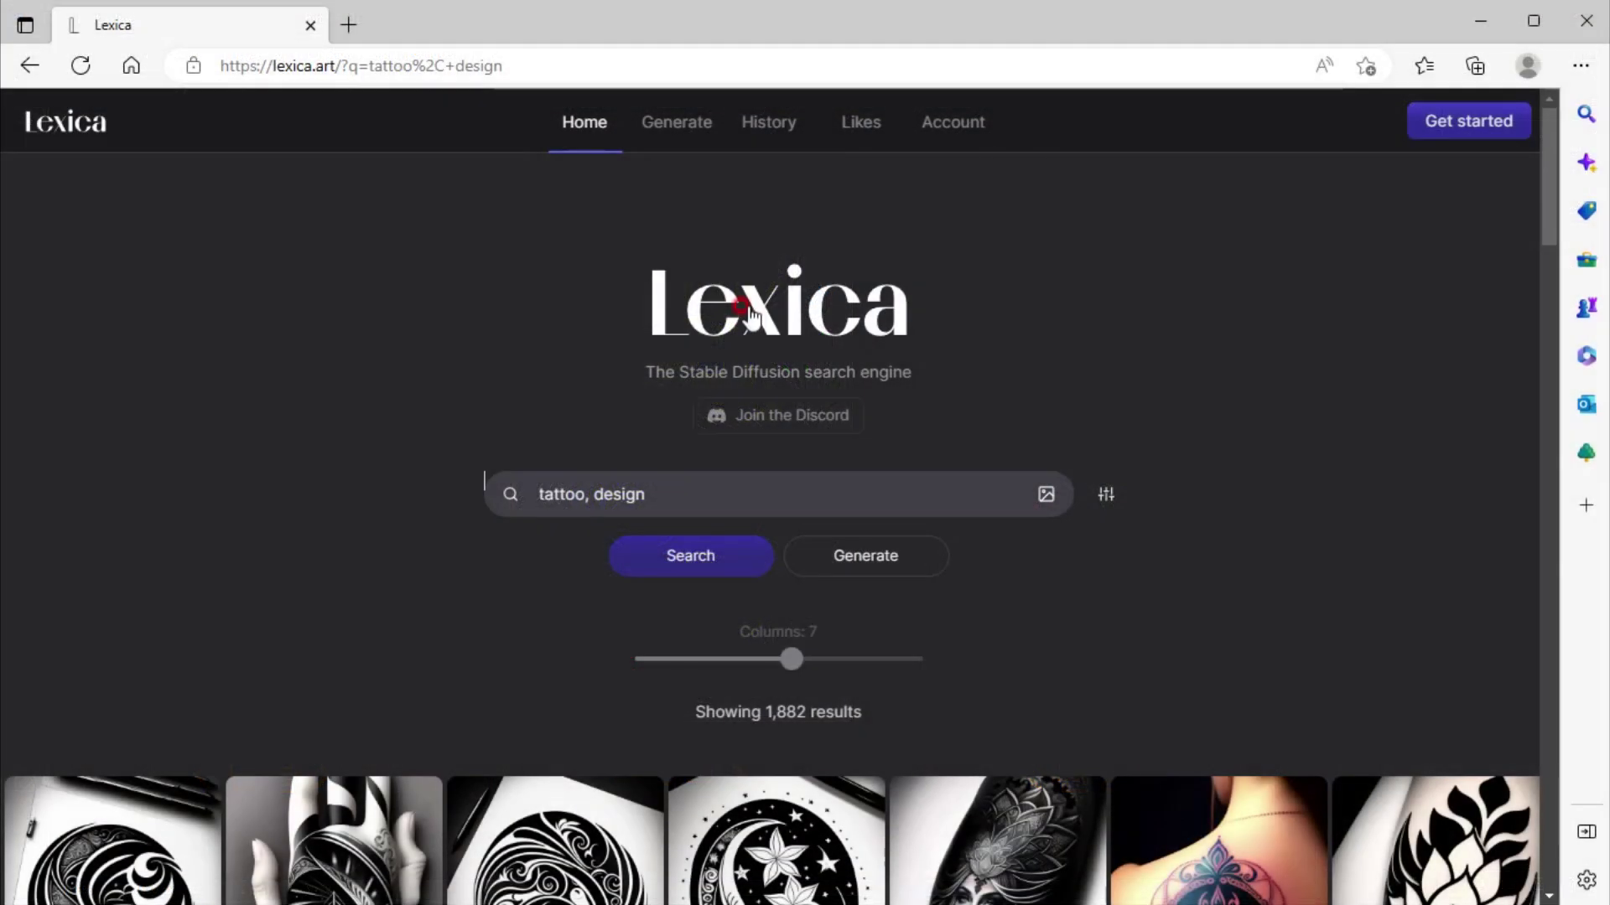
Browse the Lexica search results for tattoo designs to find suitable reference artwork.
scroll(757, 319, "down", 4)
scroll(754, 311, "down", 10)
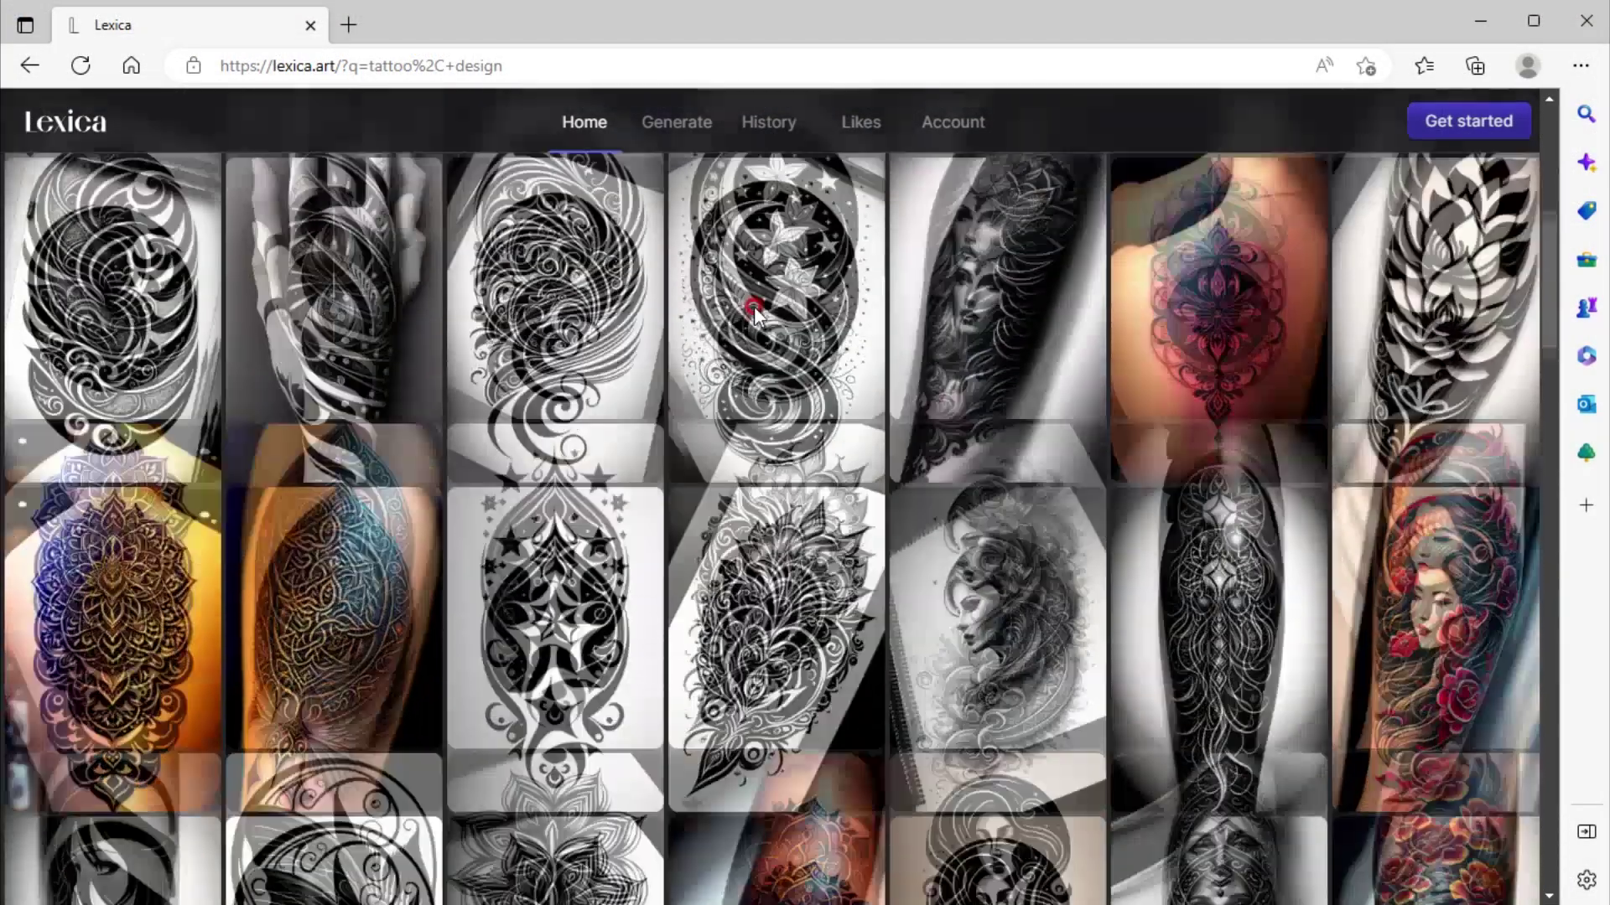
scroll(753, 305, "down", 9)
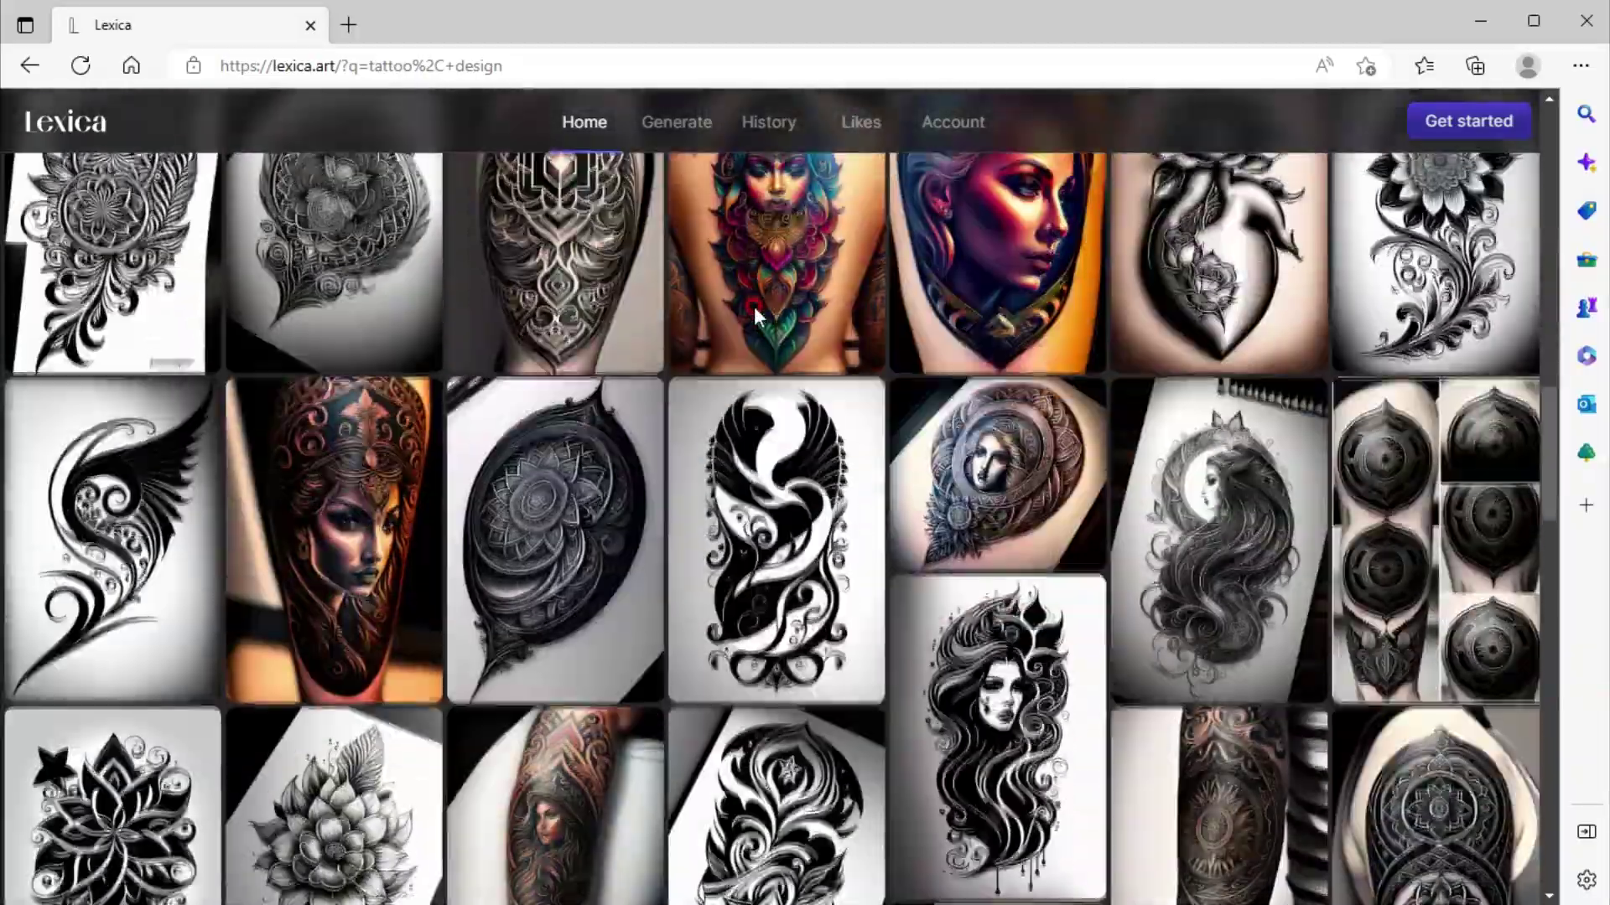
scroll(754, 309, "down", 10)
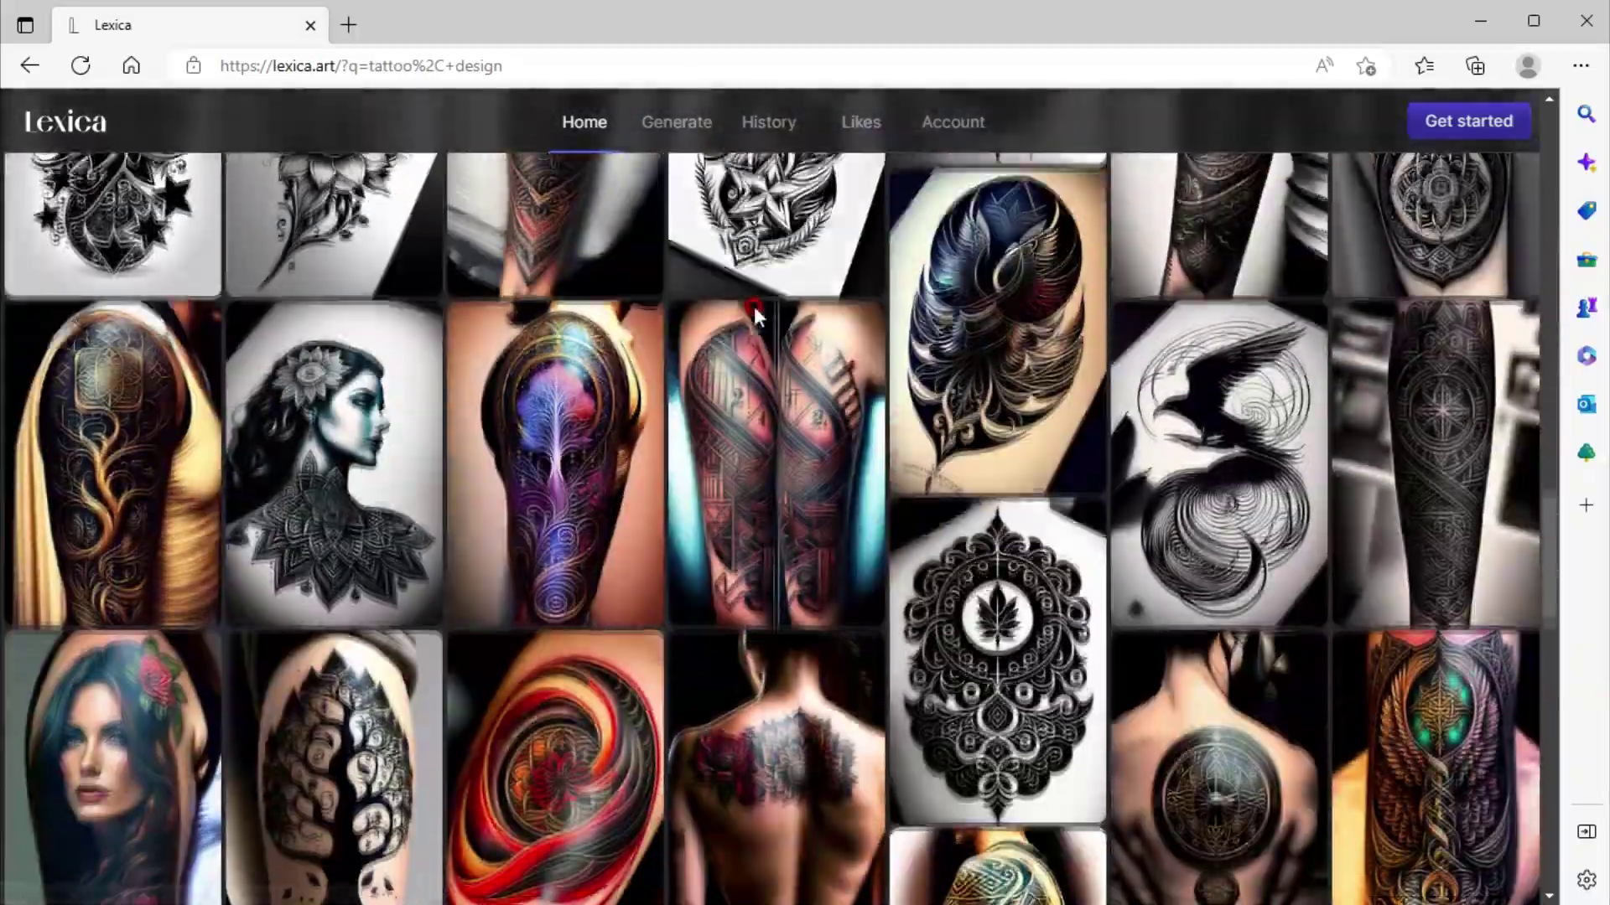
scroll(752, 306, "down", 10)
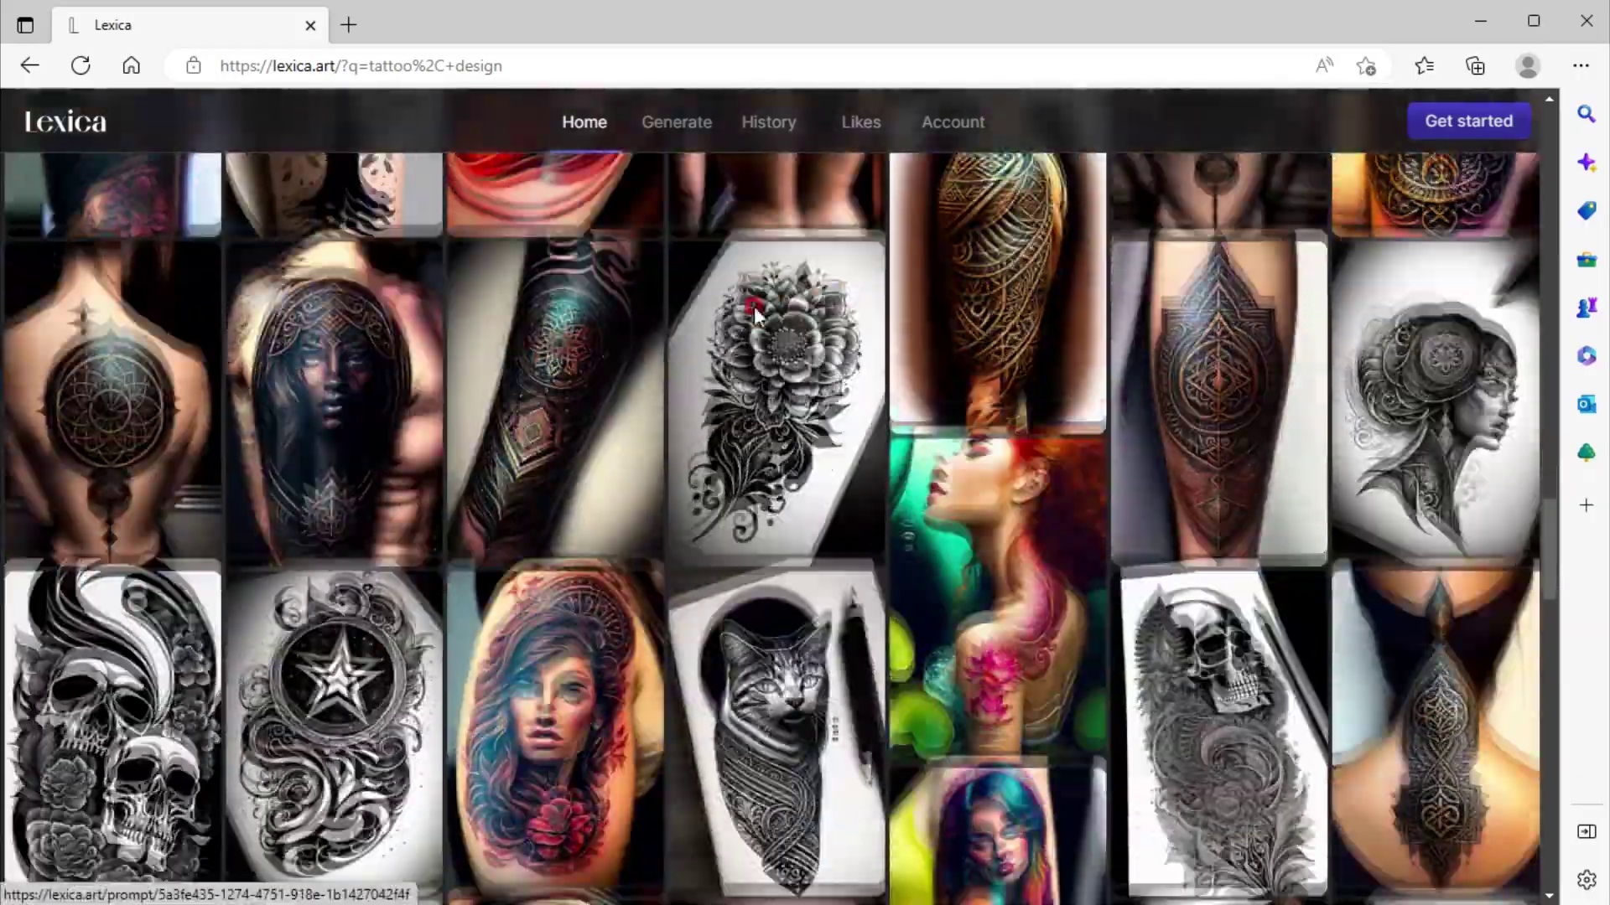
scroll(753, 305, "down", 7)
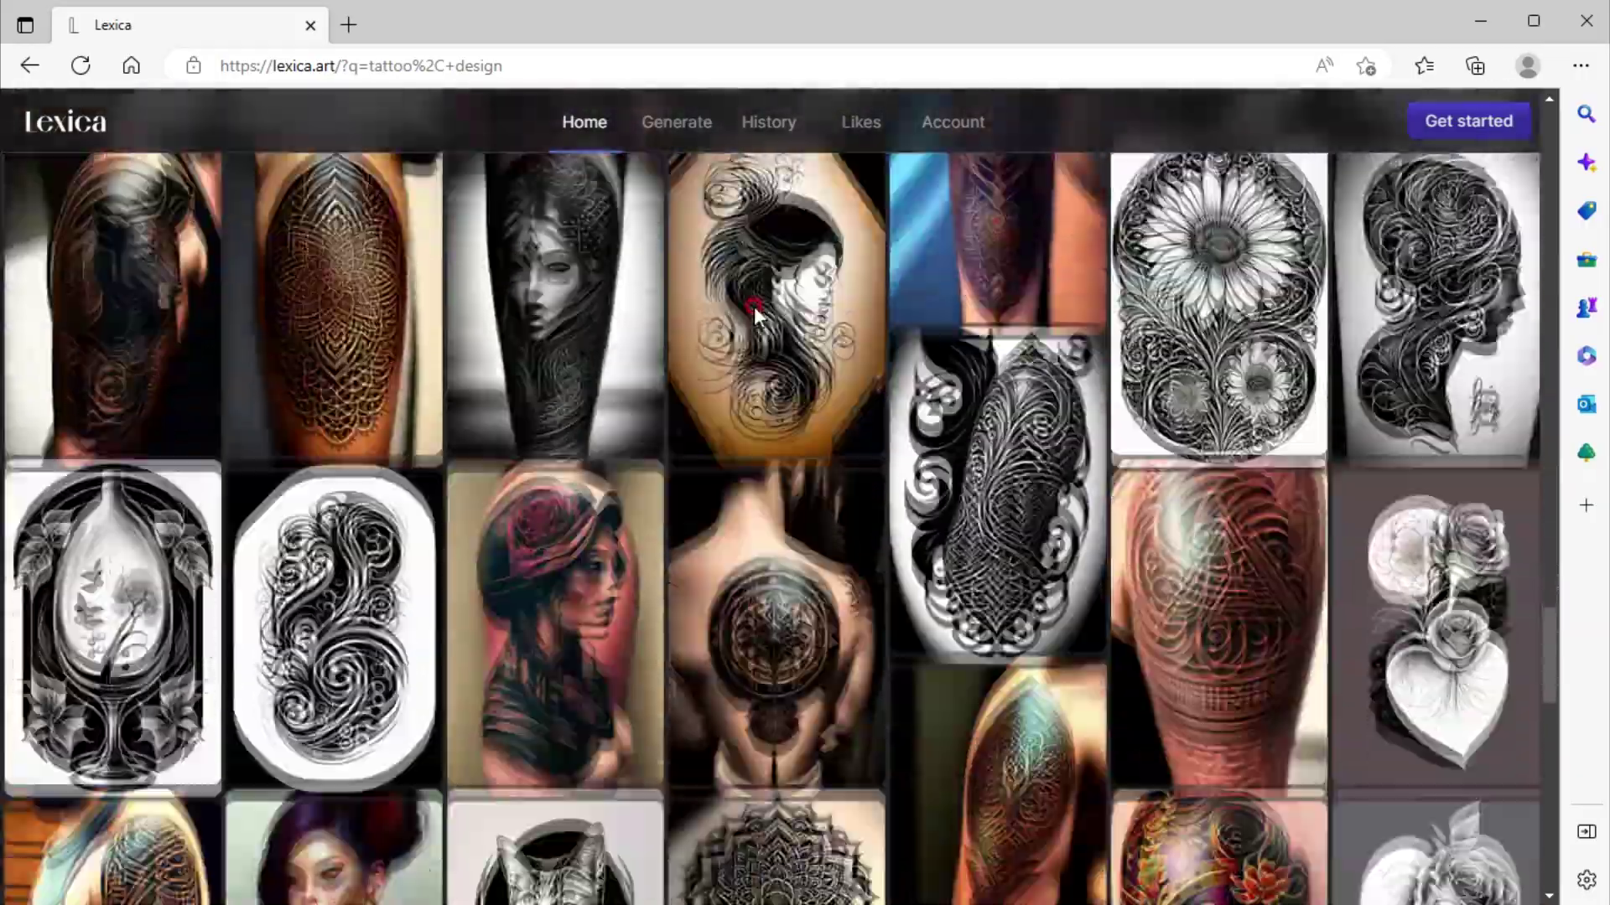
scroll(753, 305, "down", 4)
scroll(754, 306, "down", 3)
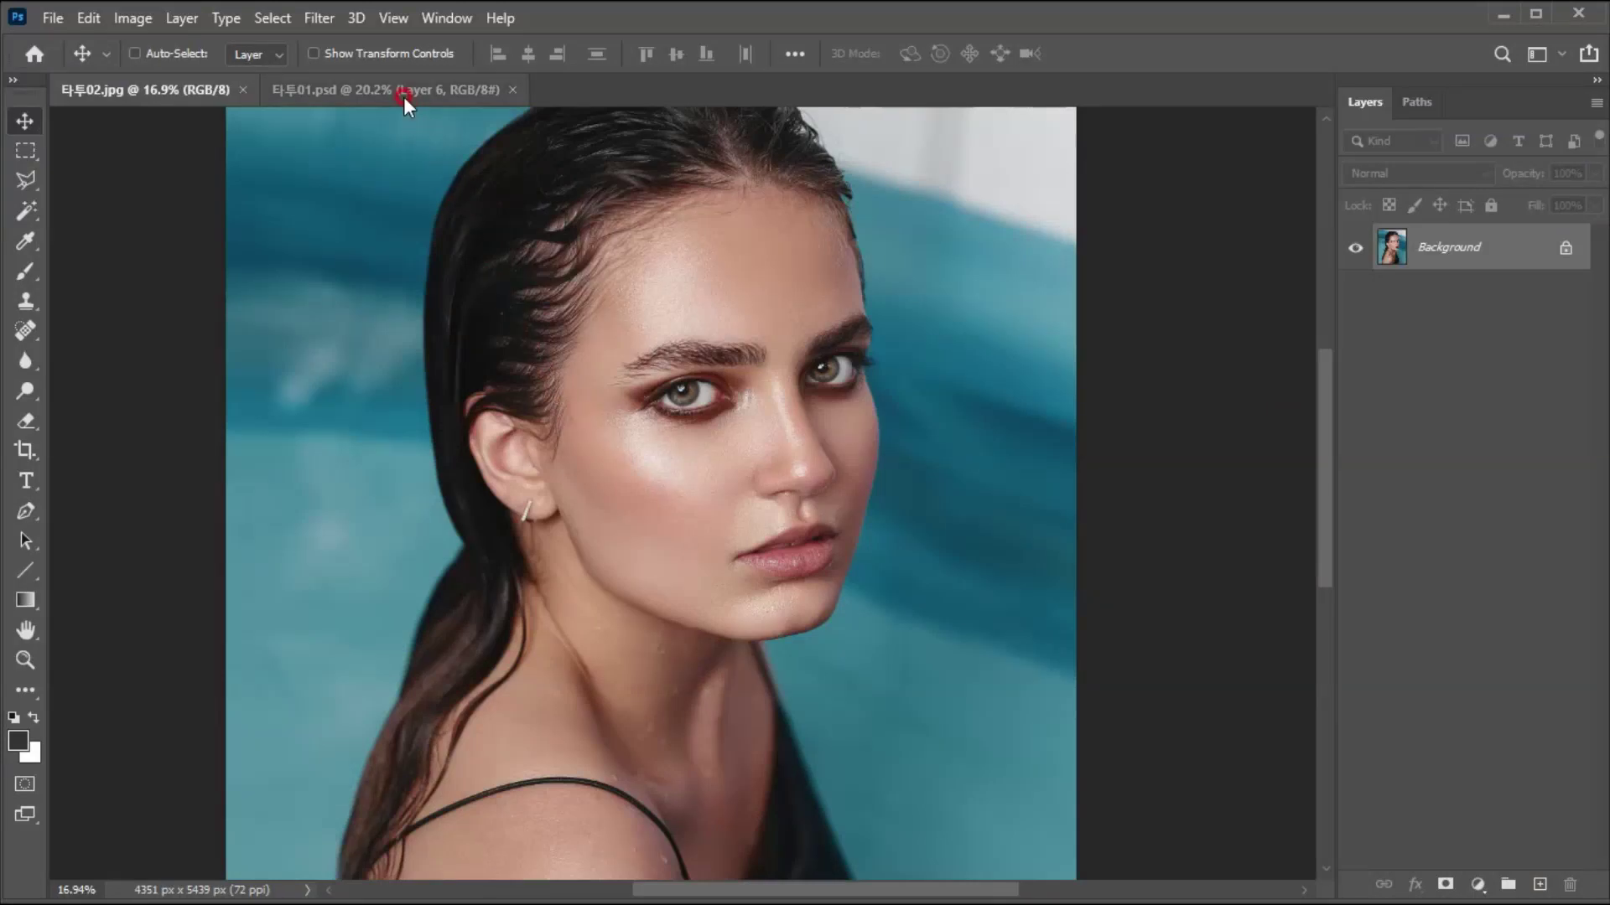
Copy the rabbit-and-roses artwork from 타투01.psd into the portrait 타투02.jpg and rename its layer Tattoo.
left_click(404, 97)
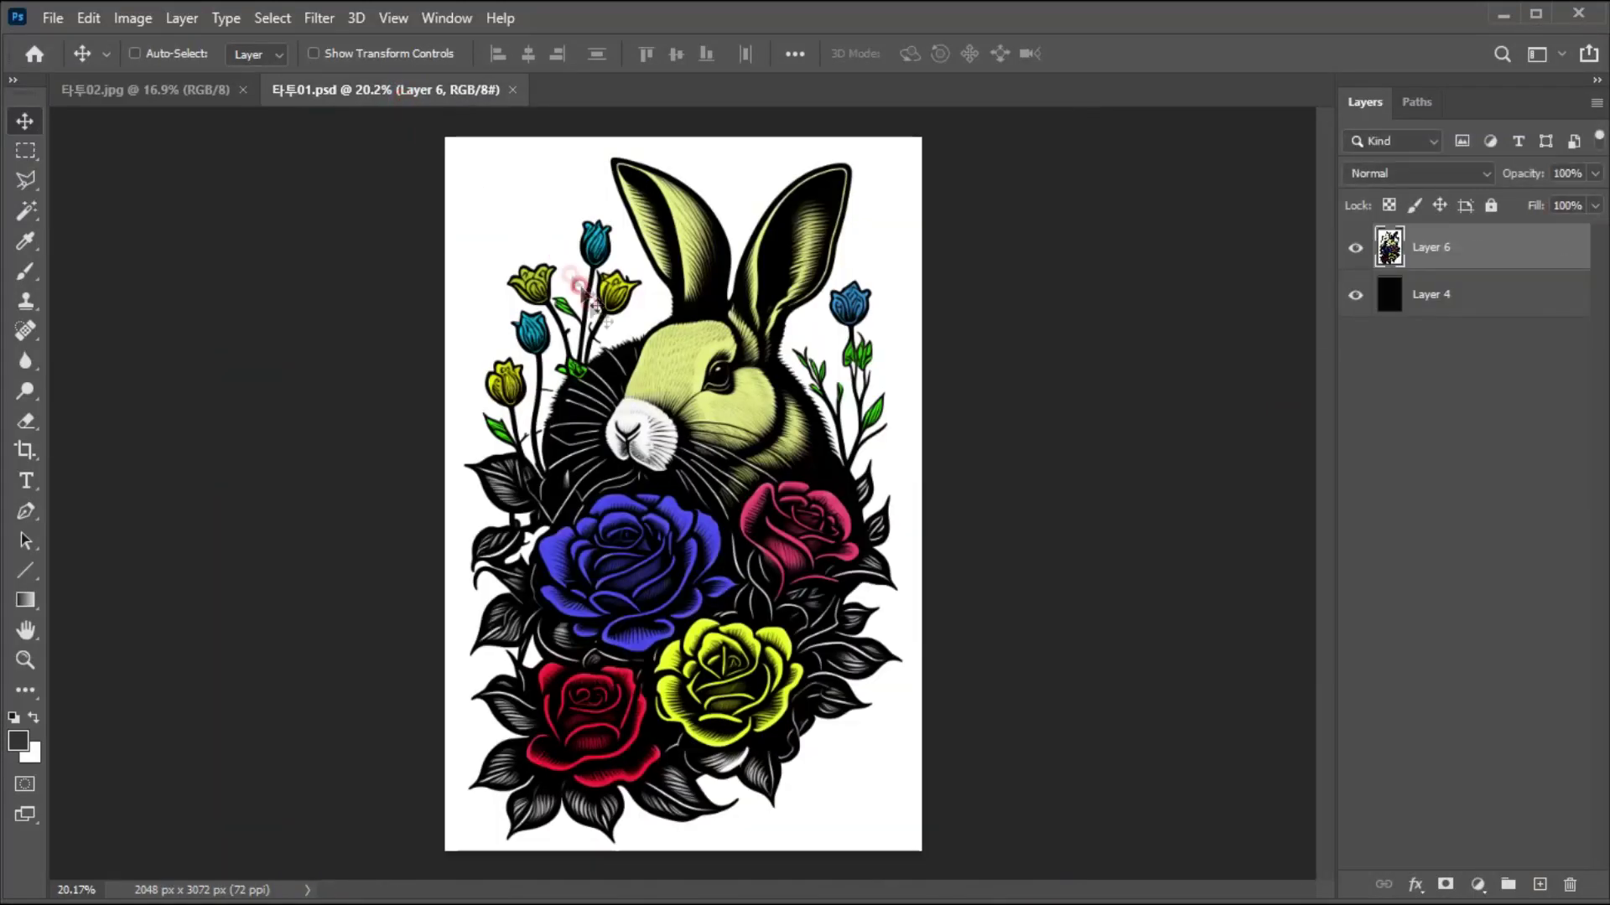
mouse_move(664, 461)
left_mouse_down()
mouse_move(614, 383)
mouse_move(209, 161)
mouse_move(154, 97)
mouse_move(661, 460)
left_mouse_up()
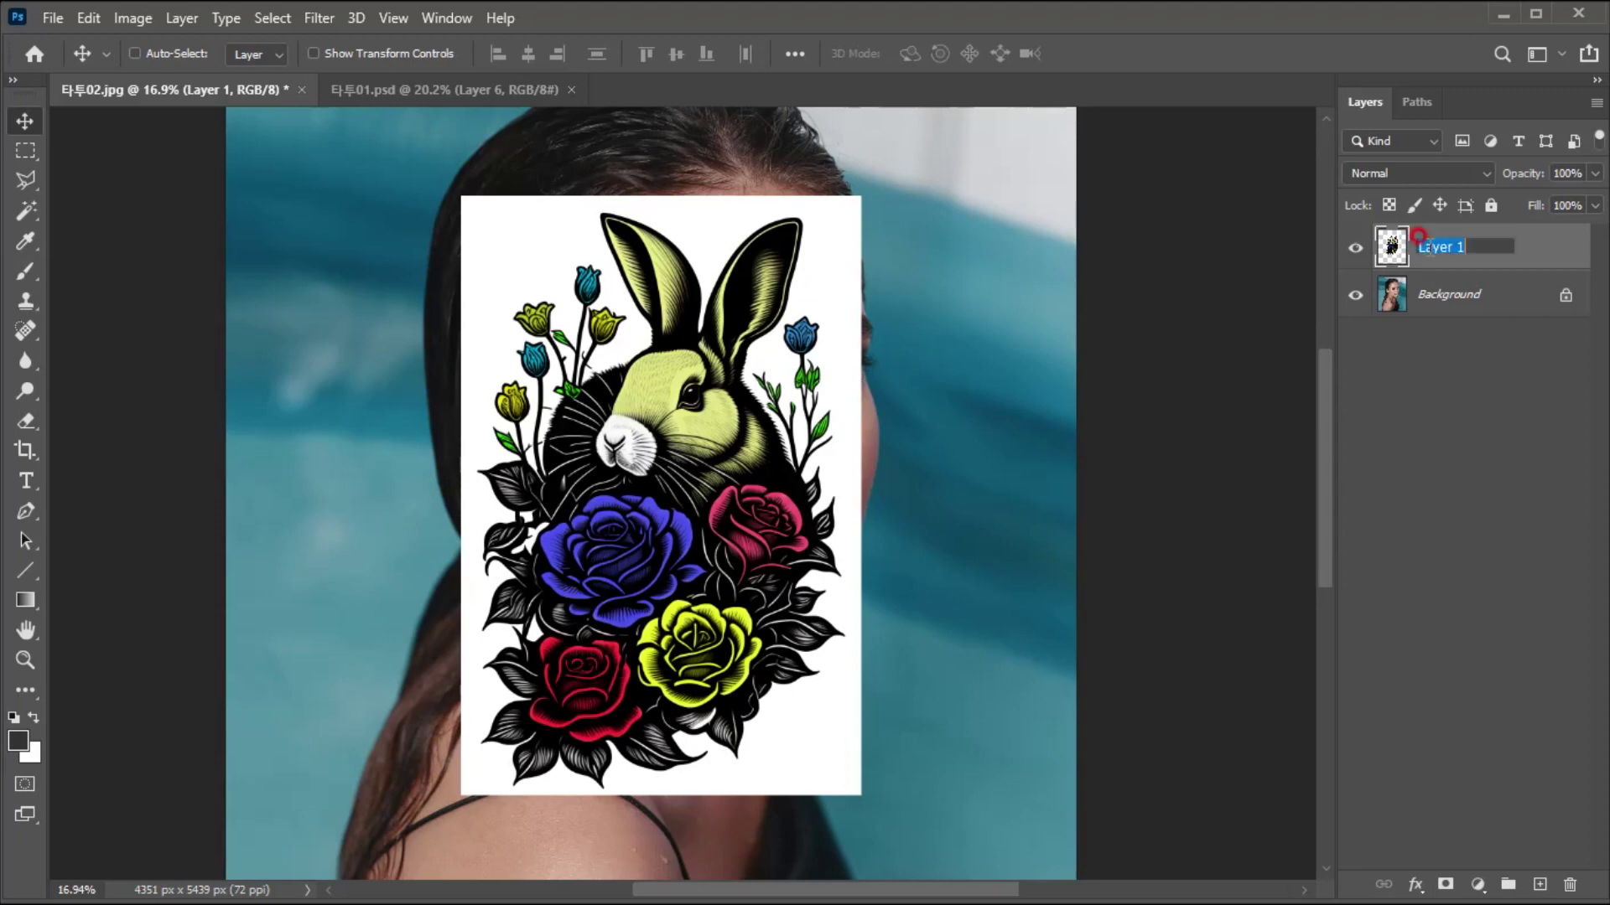
left_click(1440, 249)
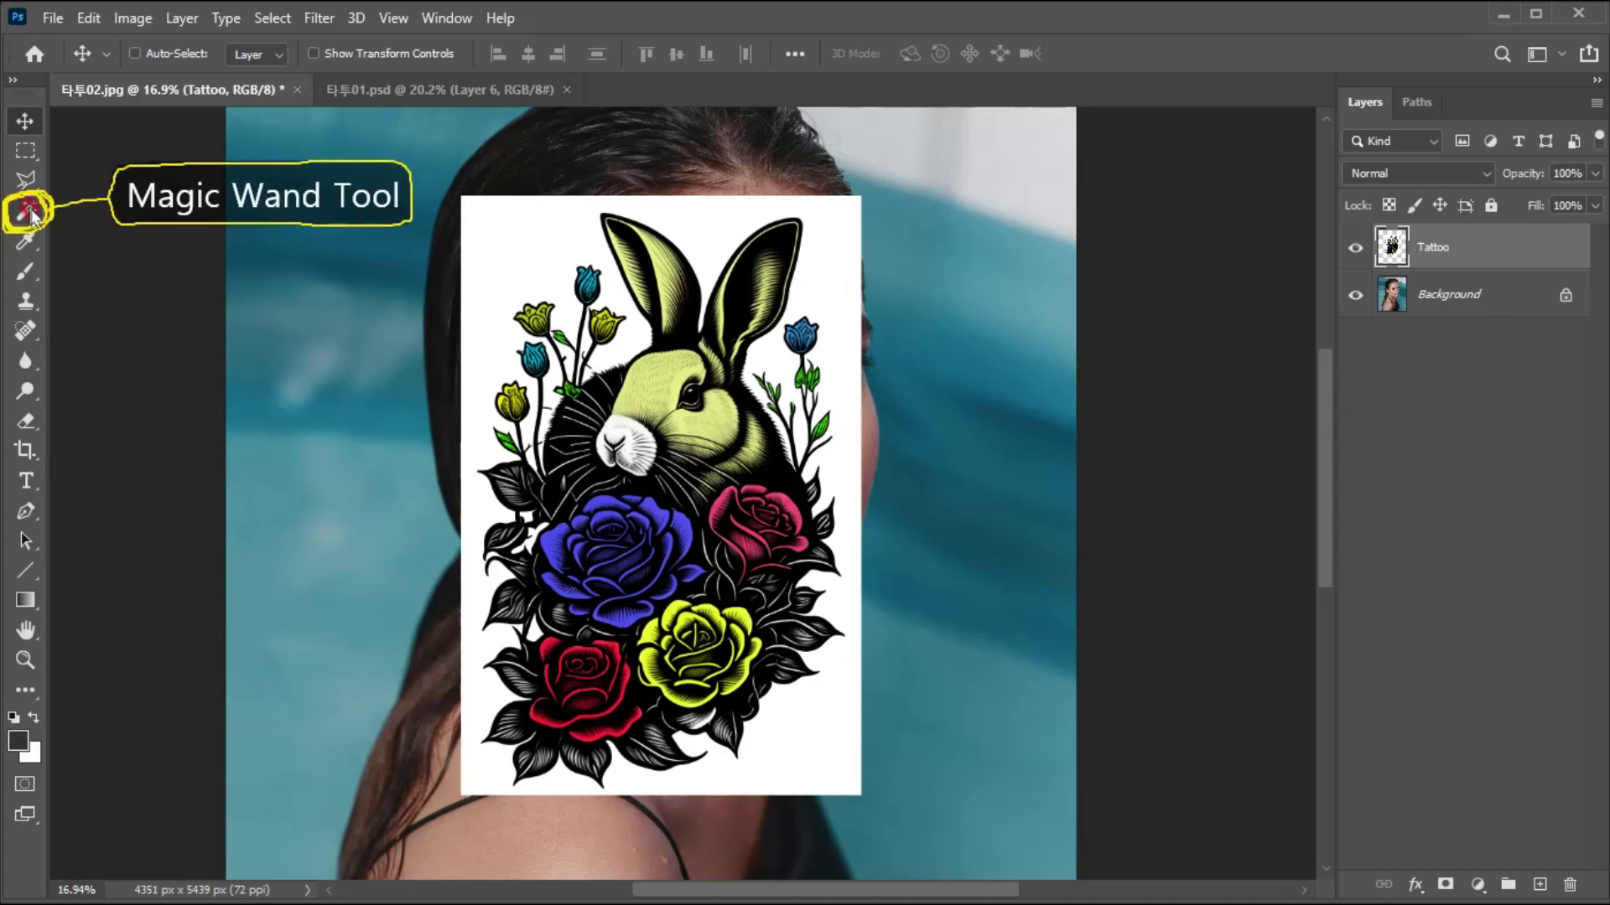
Select the white background around the rabbit artwork with the Magic Wand and delete it.
left_click(19, 212)
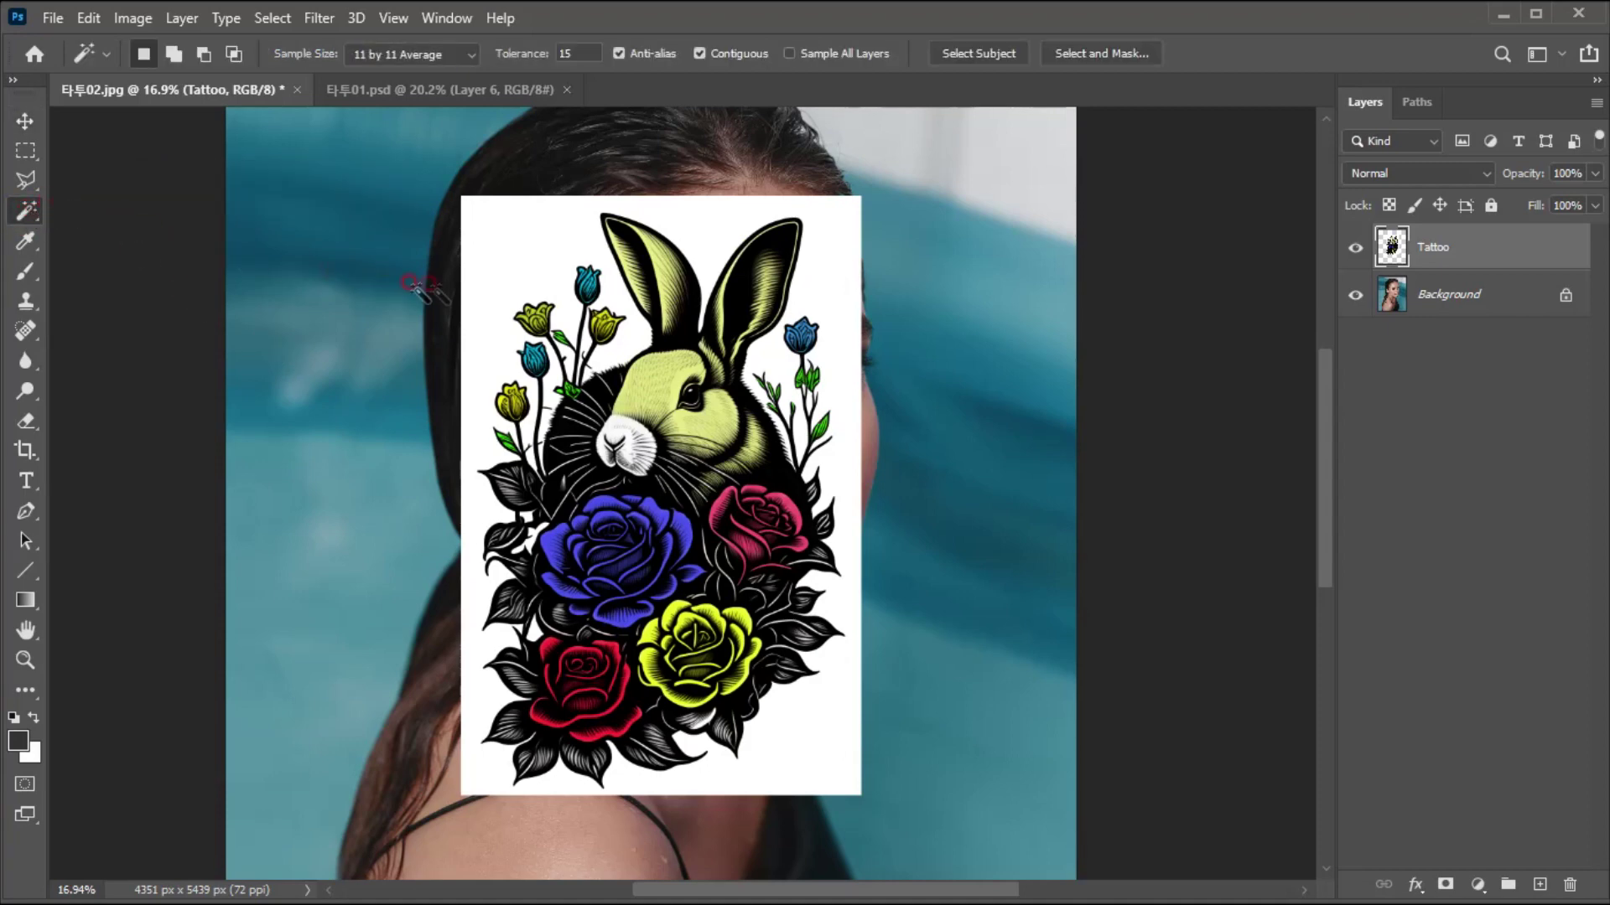
left_click(510, 270)
key("Delete")
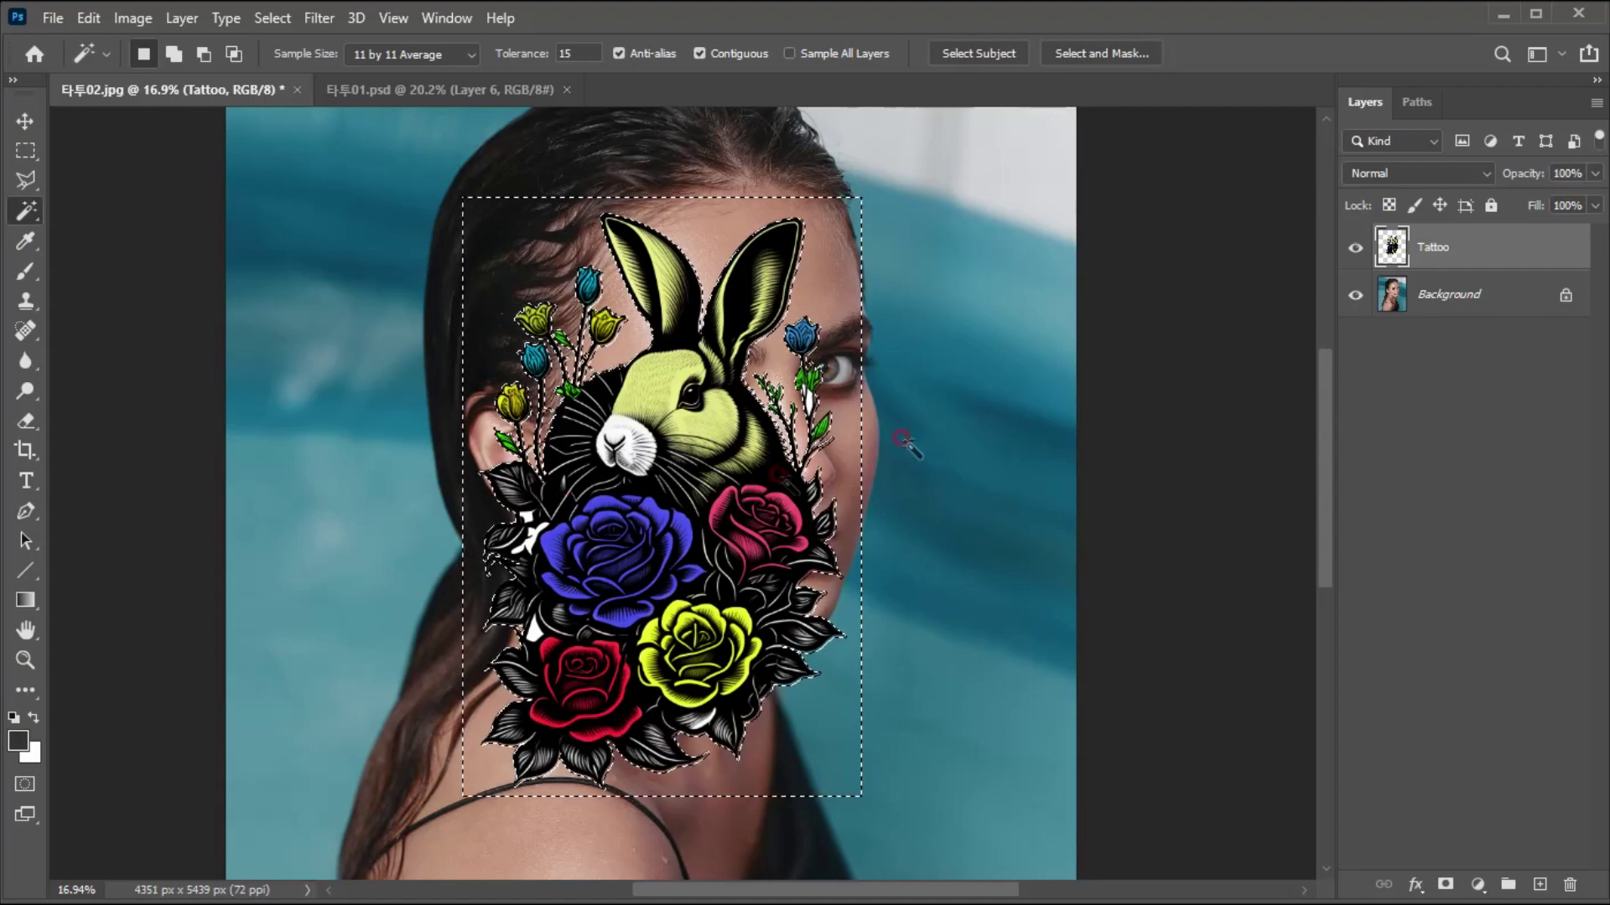
Delete the leftover white patches among the leaves beside the blue and red roses, using Magic Wand selections.
scroll(826, 431, "up", 3)
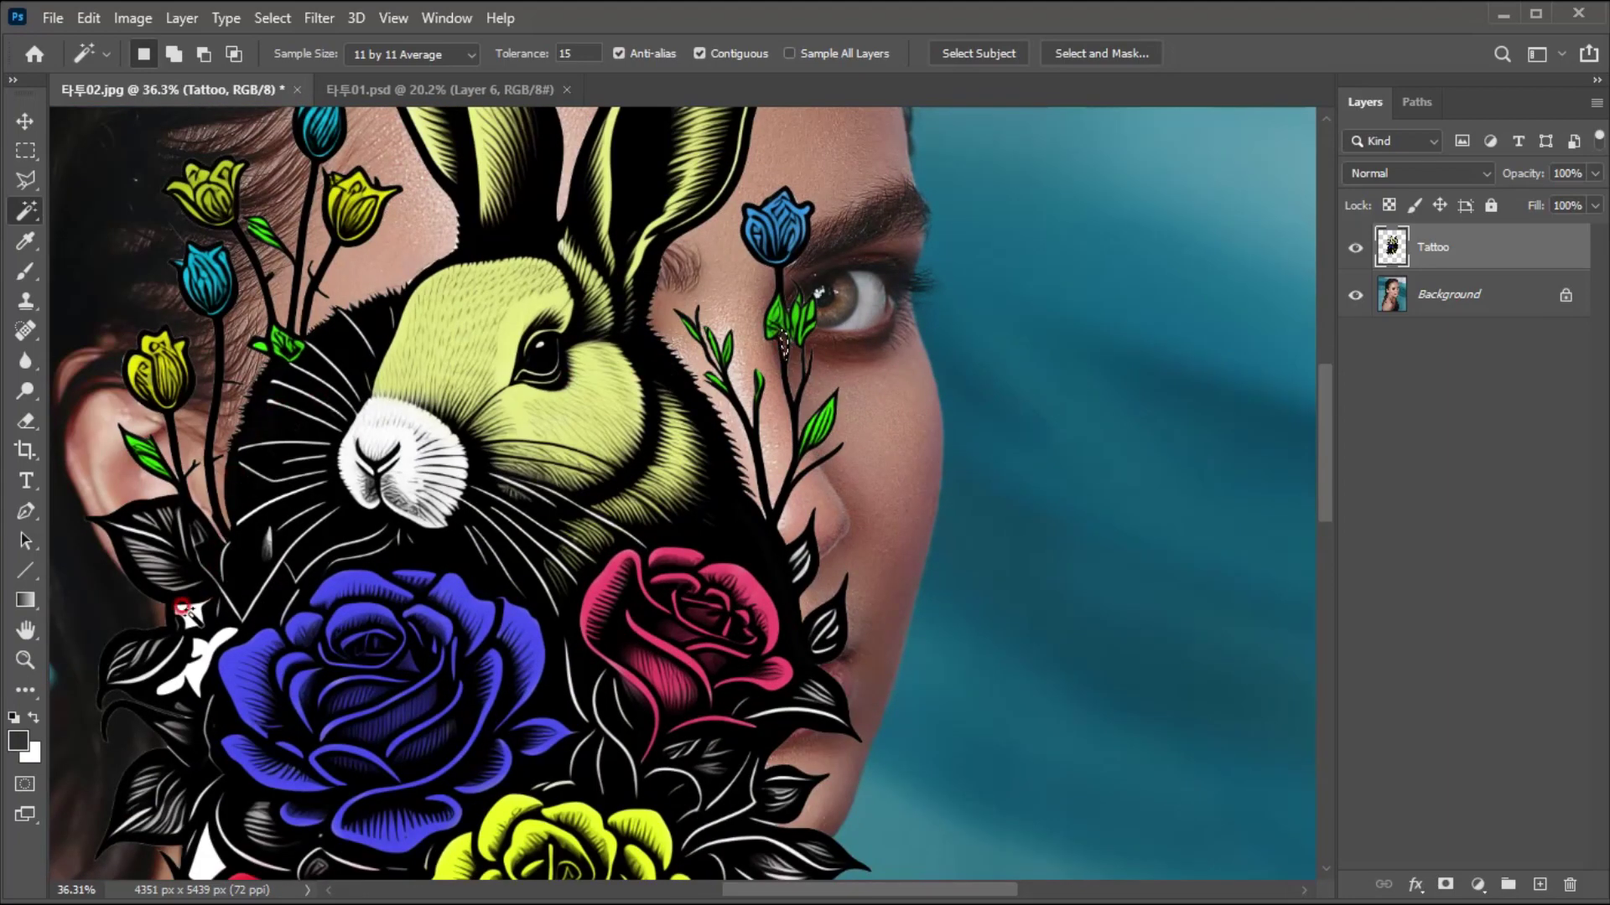
left_click(194, 642)
key("Delete")
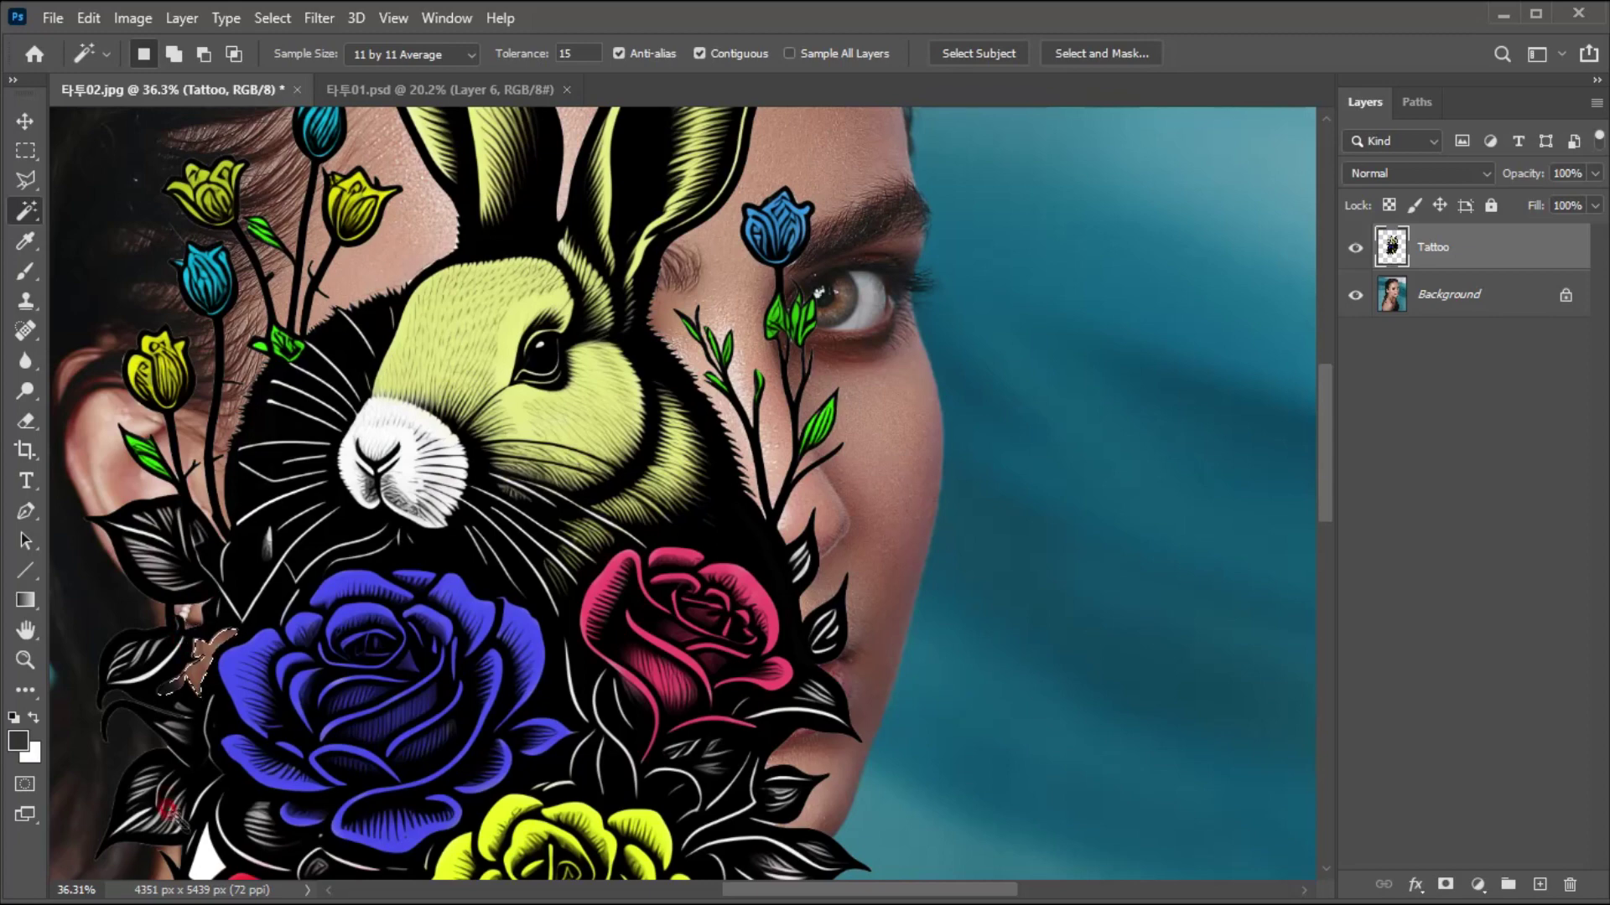
left_click(193, 845)
key("Delete")
scroll(323, 792, "down", 3)
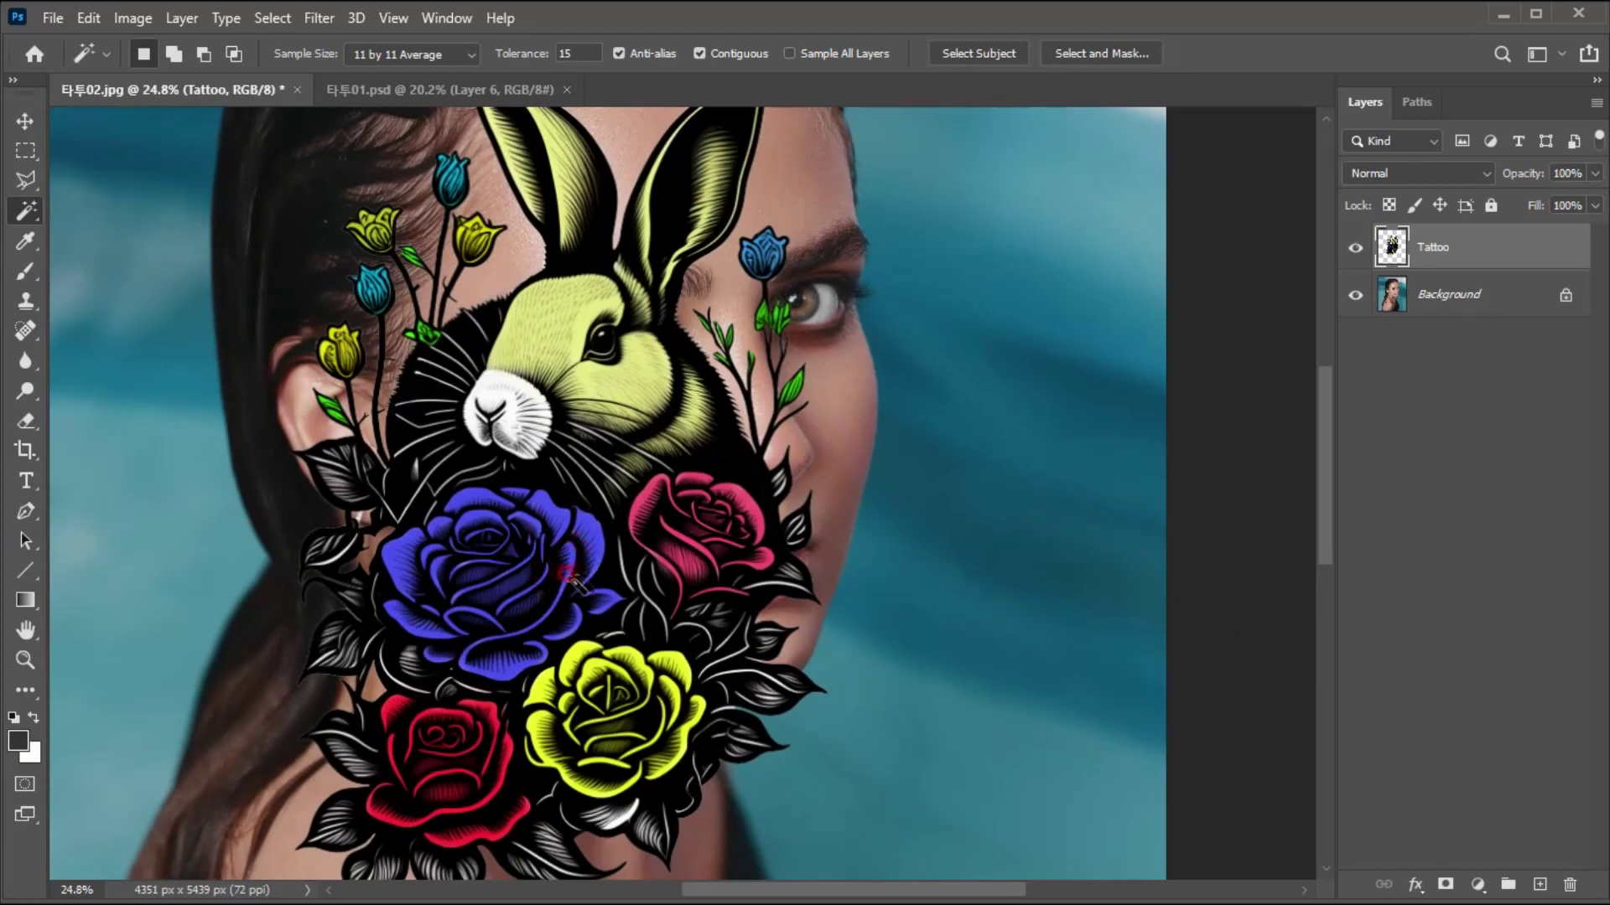
Convert the Tattoo layer to a smart object and transform it to about 56% scale and 9° rotation over the cheek and neck.
right_click(1407, 245)
left_click(1249, 422)
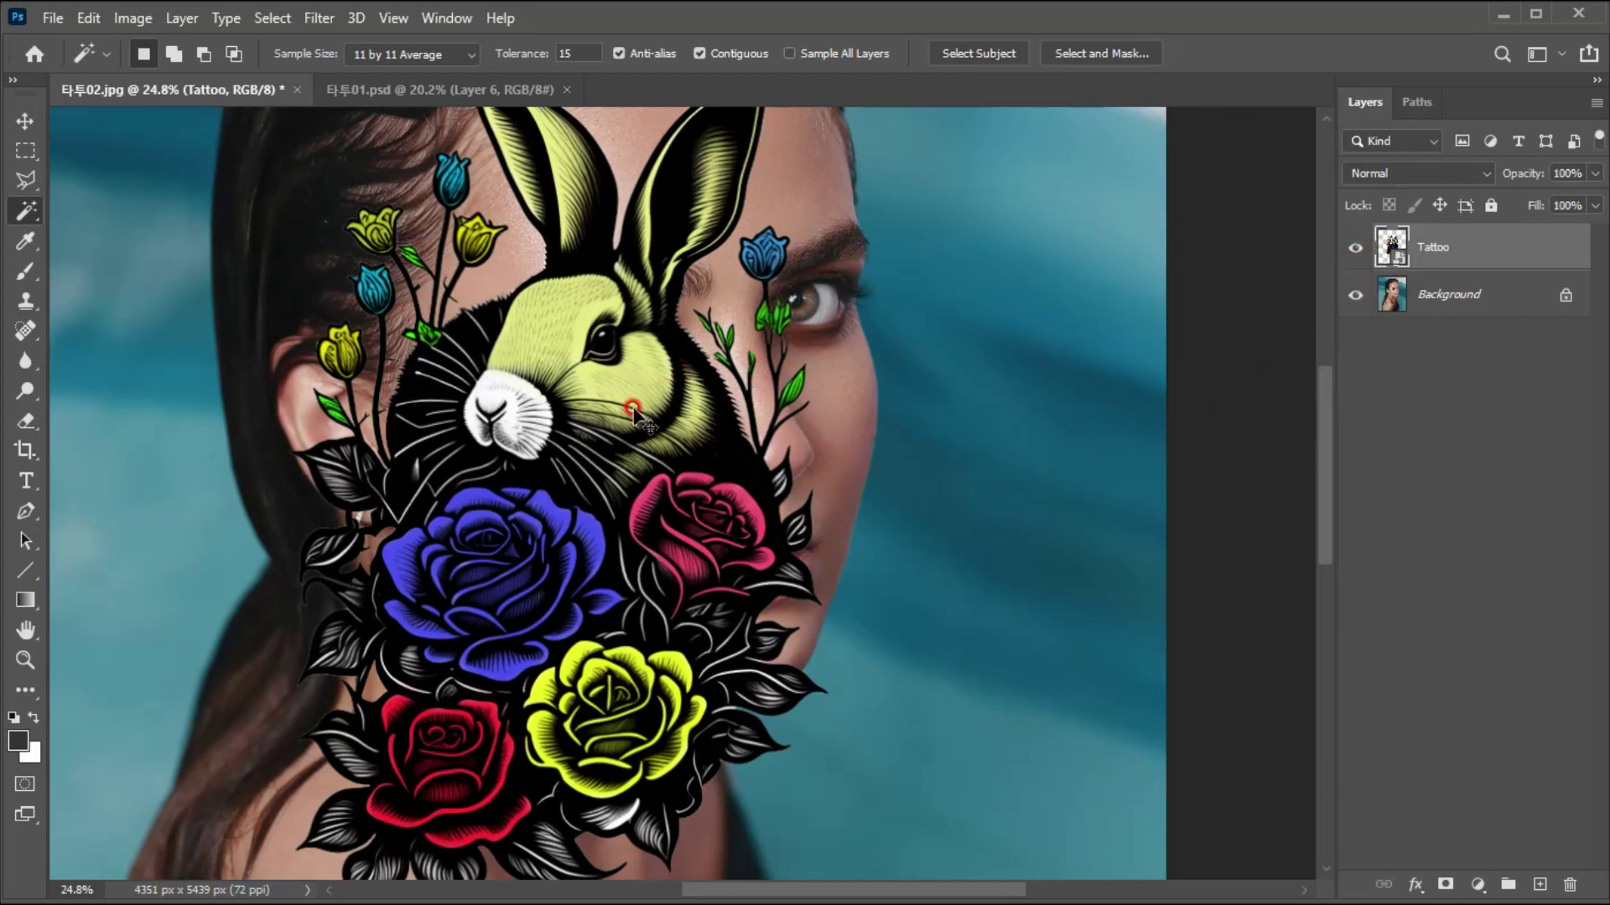
key("ctrl+t")
left_click_drag(562, 264, 570, 356)
left_click_drag(836, 168, 736, 321)
left_click_drag(784, 295, 863, 370)
left_click_drag(555, 503, 477, 518)
left_click_drag(770, 361, 747, 324)
left_click_drag(707, 375, 681, 392)
mouse_move(753, 374)
left_mouse_down()
mouse_move(759, 321)
mouse_move(754, 379)
left_mouse_up()
left_click_drag(574, 562, 561, 553)
left_click_drag(365, 320, 380, 358)
left_click_drag(457, 468, 465, 448)
left_click_drag(805, 392, 787, 367)
left_click_drag(549, 553, 561, 554)
left_click_drag(754, 349, 761, 359)
left_click_drag(526, 505, 488, 507)
left_click_drag(770, 355, 768, 353)
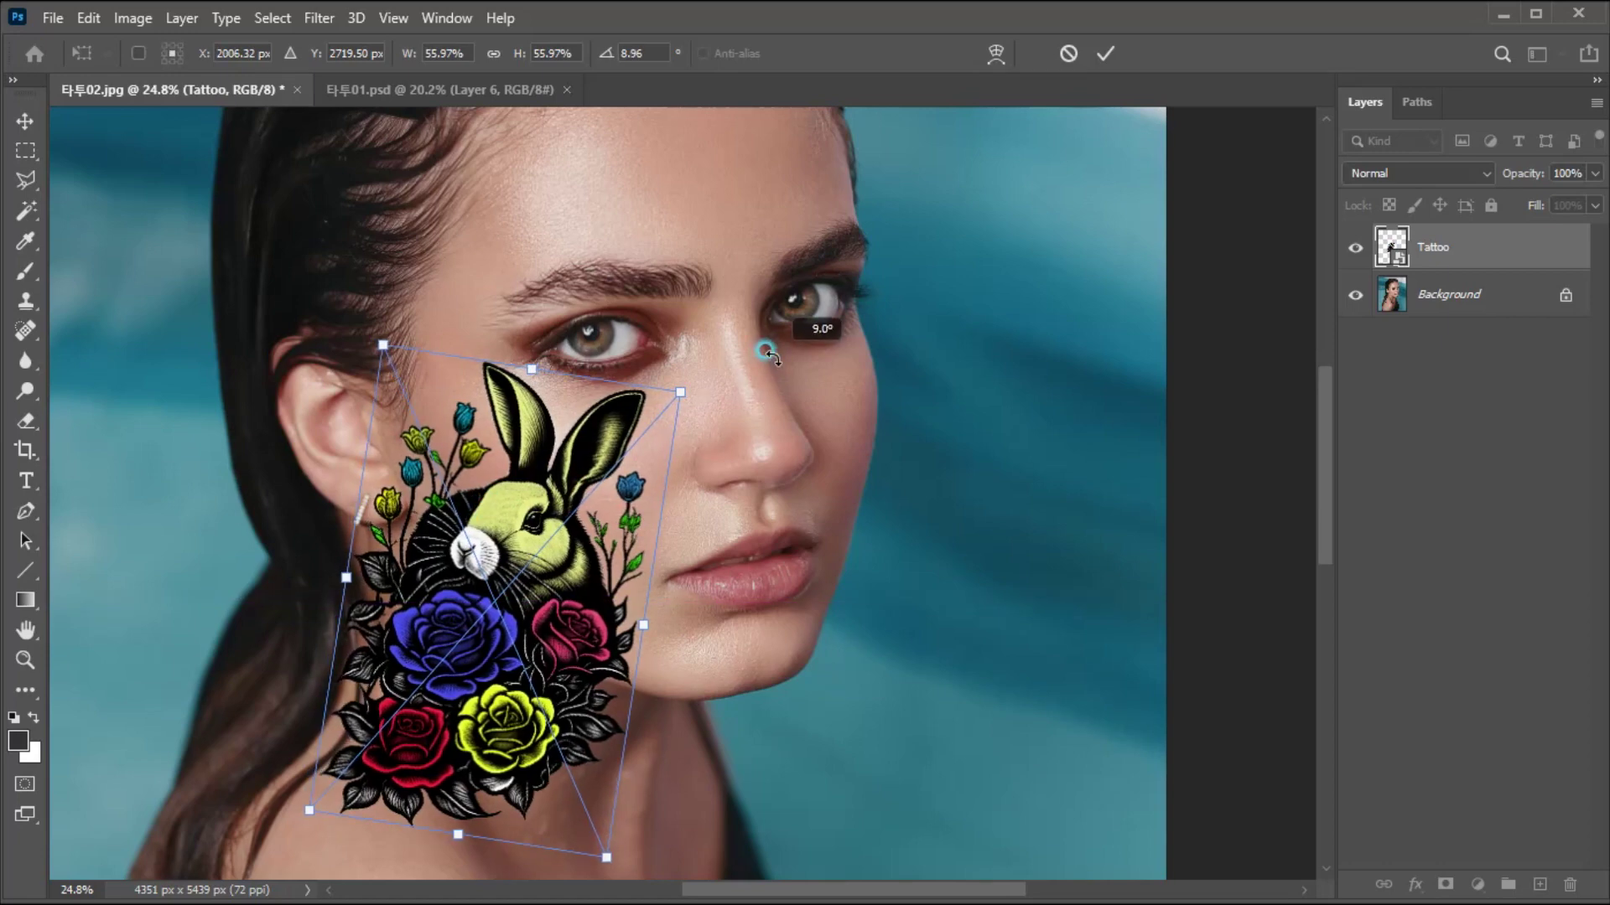
left_click(1101, 53)
Set the Tattoo layer's blend mode to Linear Burn and its opacity to 77%.
scroll(495, 595, "up", 2)
scroll(494, 595, "up", 3)
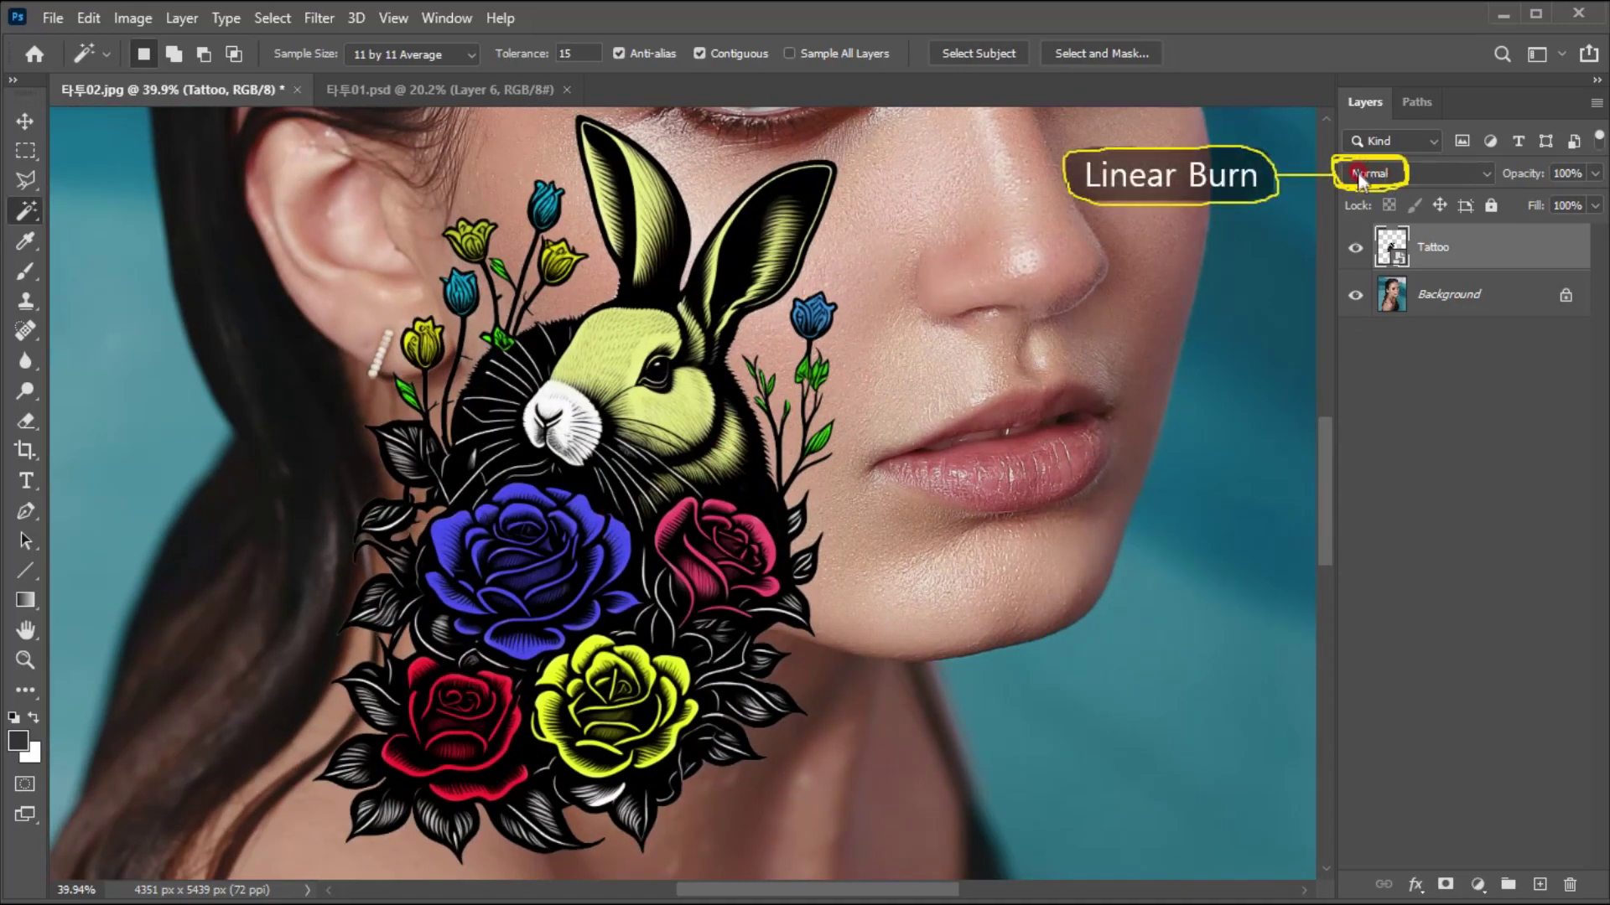
left_click(1384, 175)
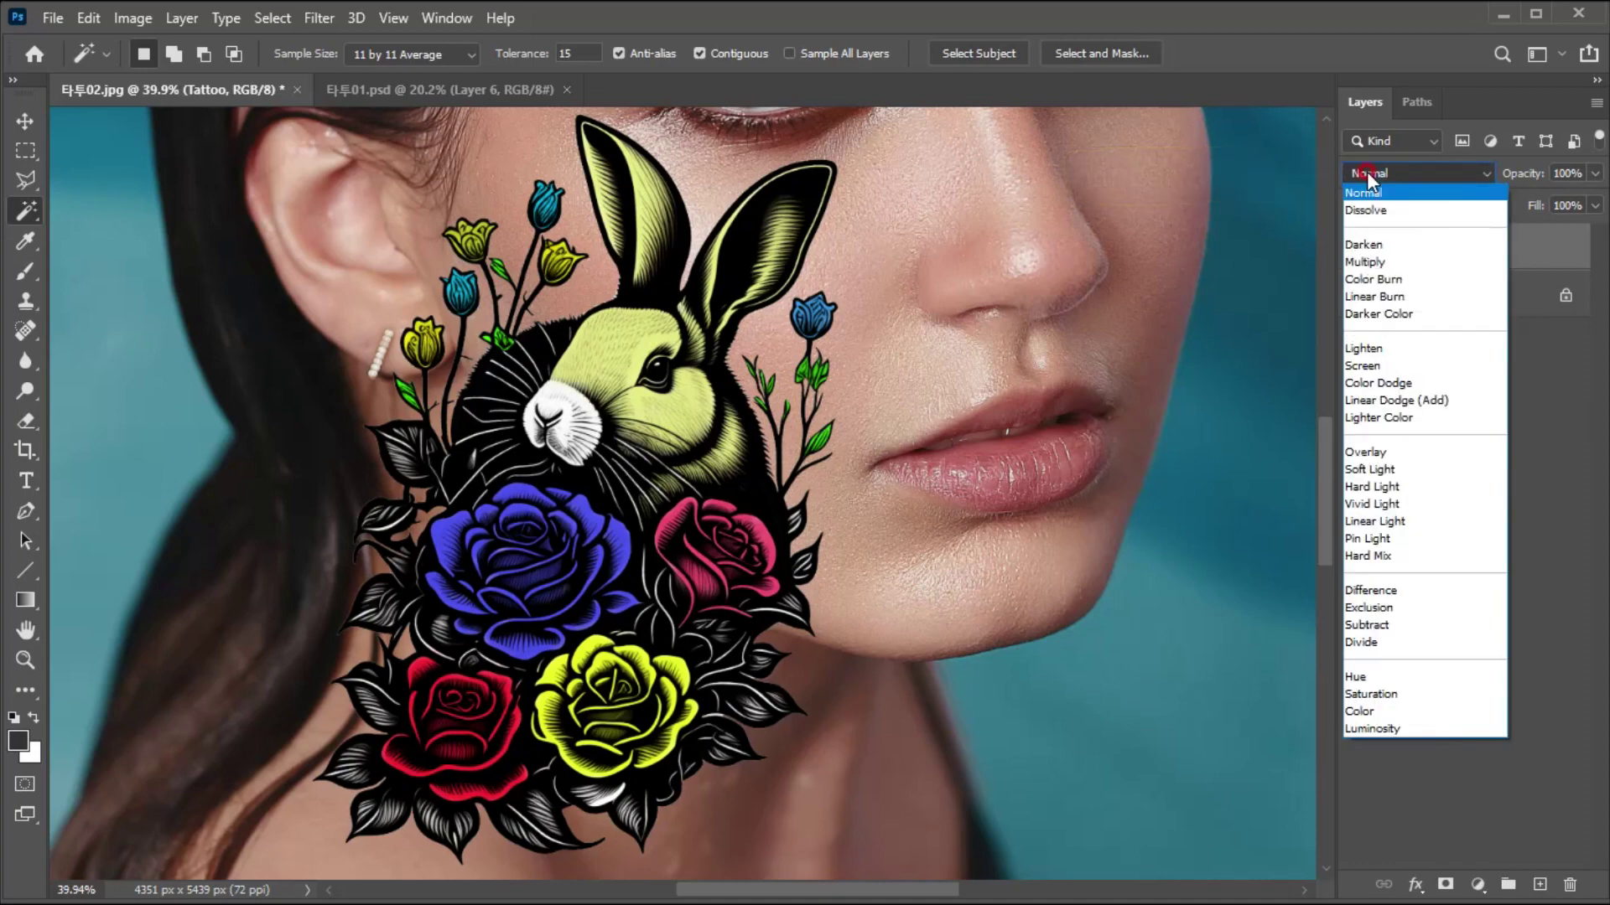
left_click(1385, 298)
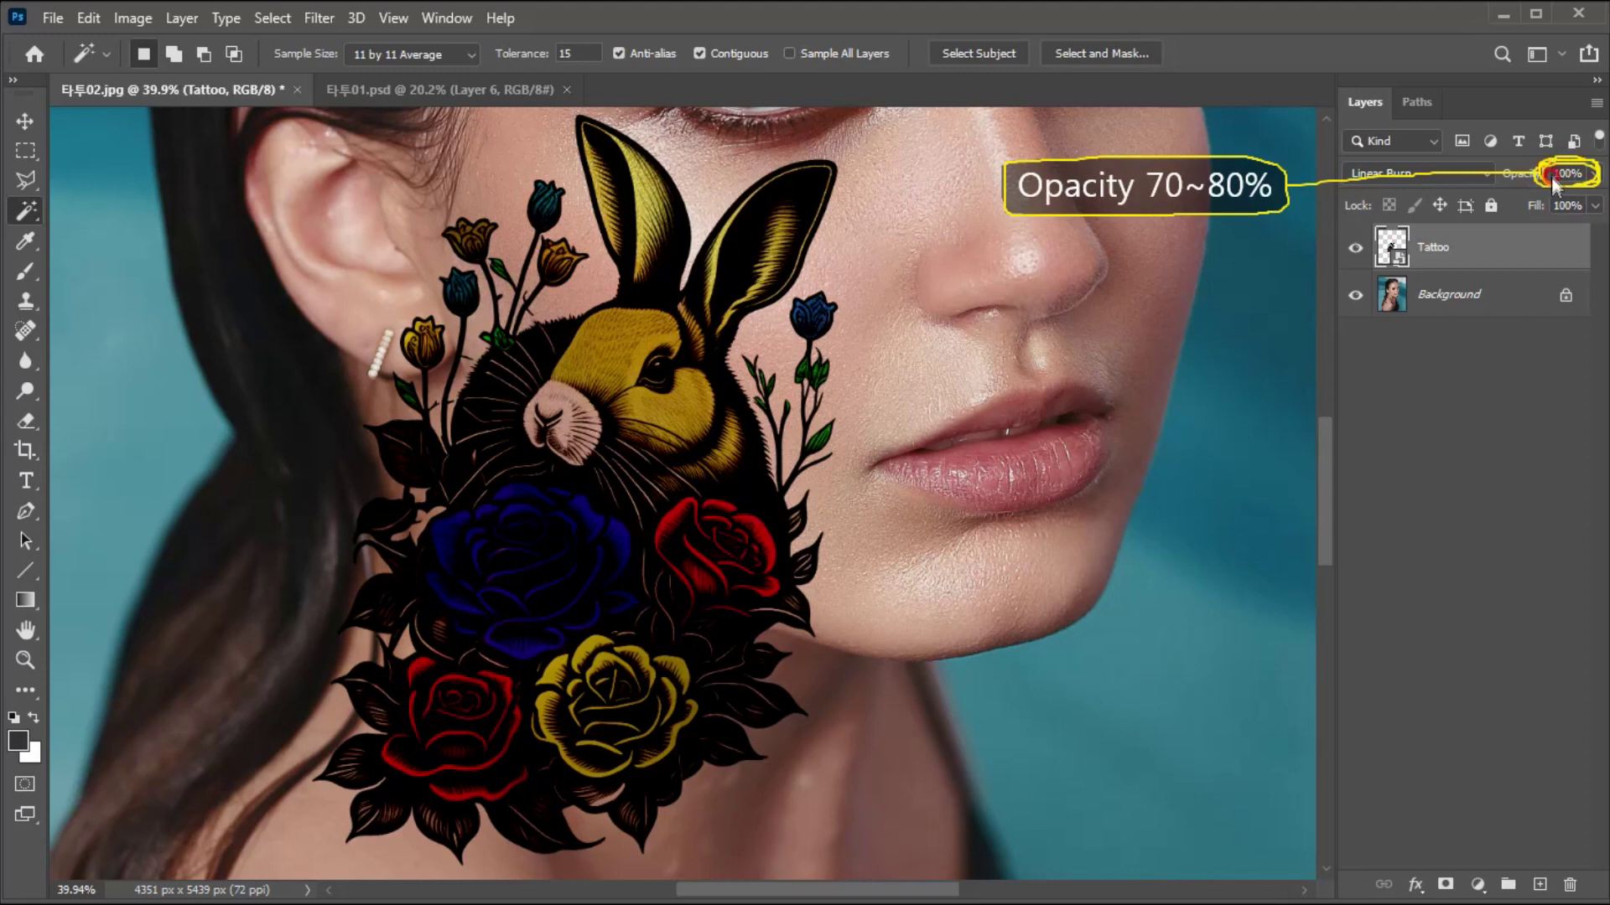
left_click(1595, 173)
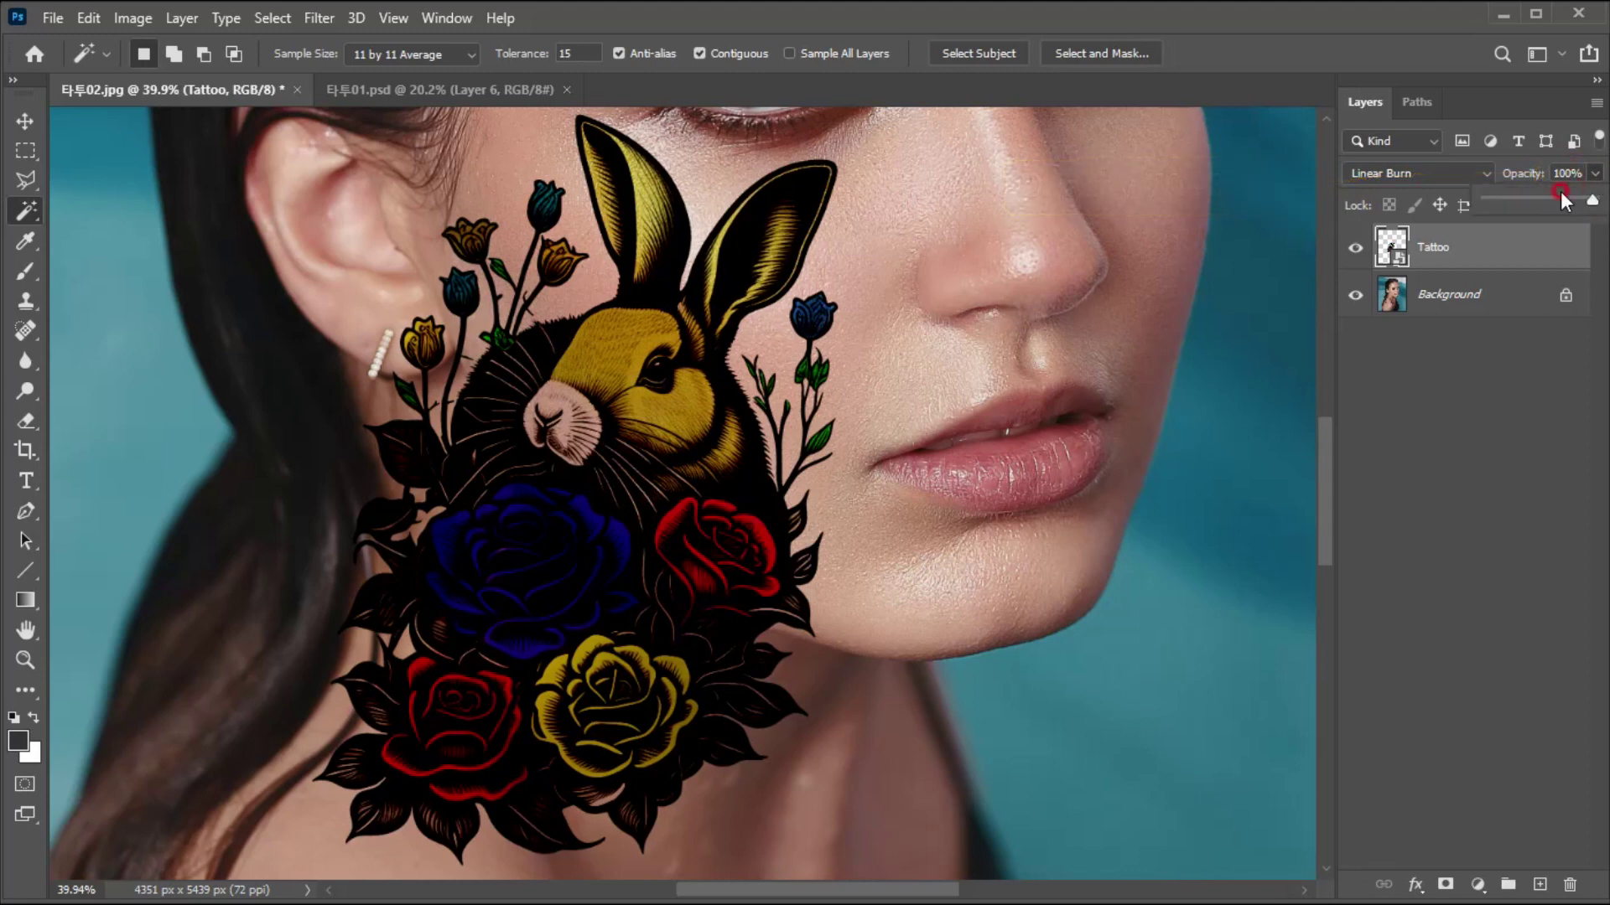
left_click_drag(1593, 198, 1566, 199)
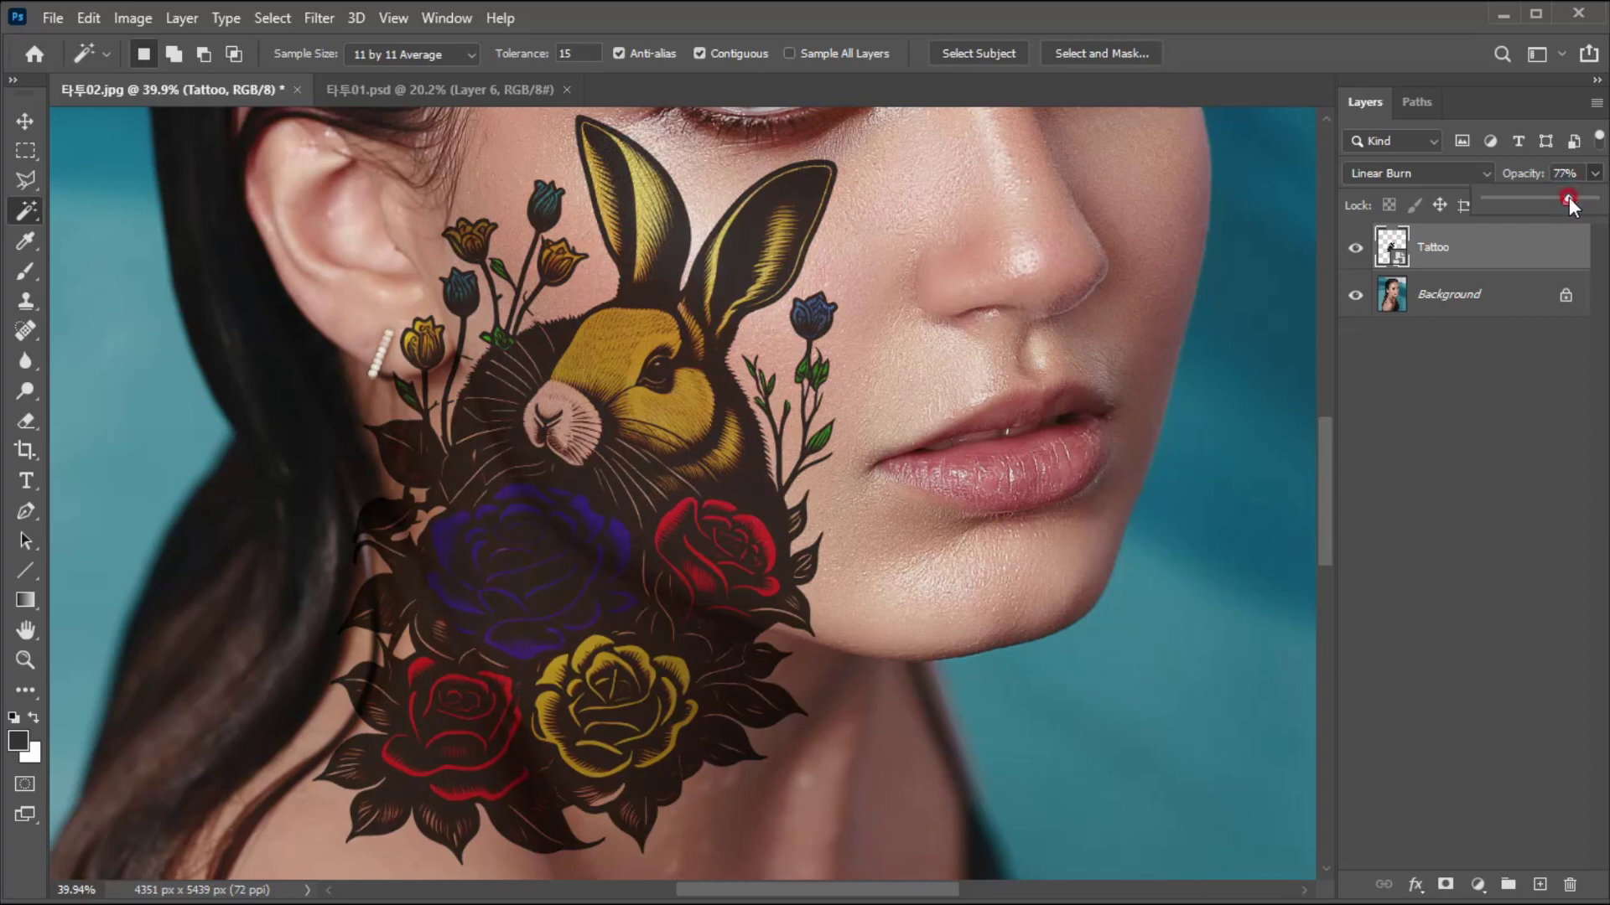
left_click(566, 479)
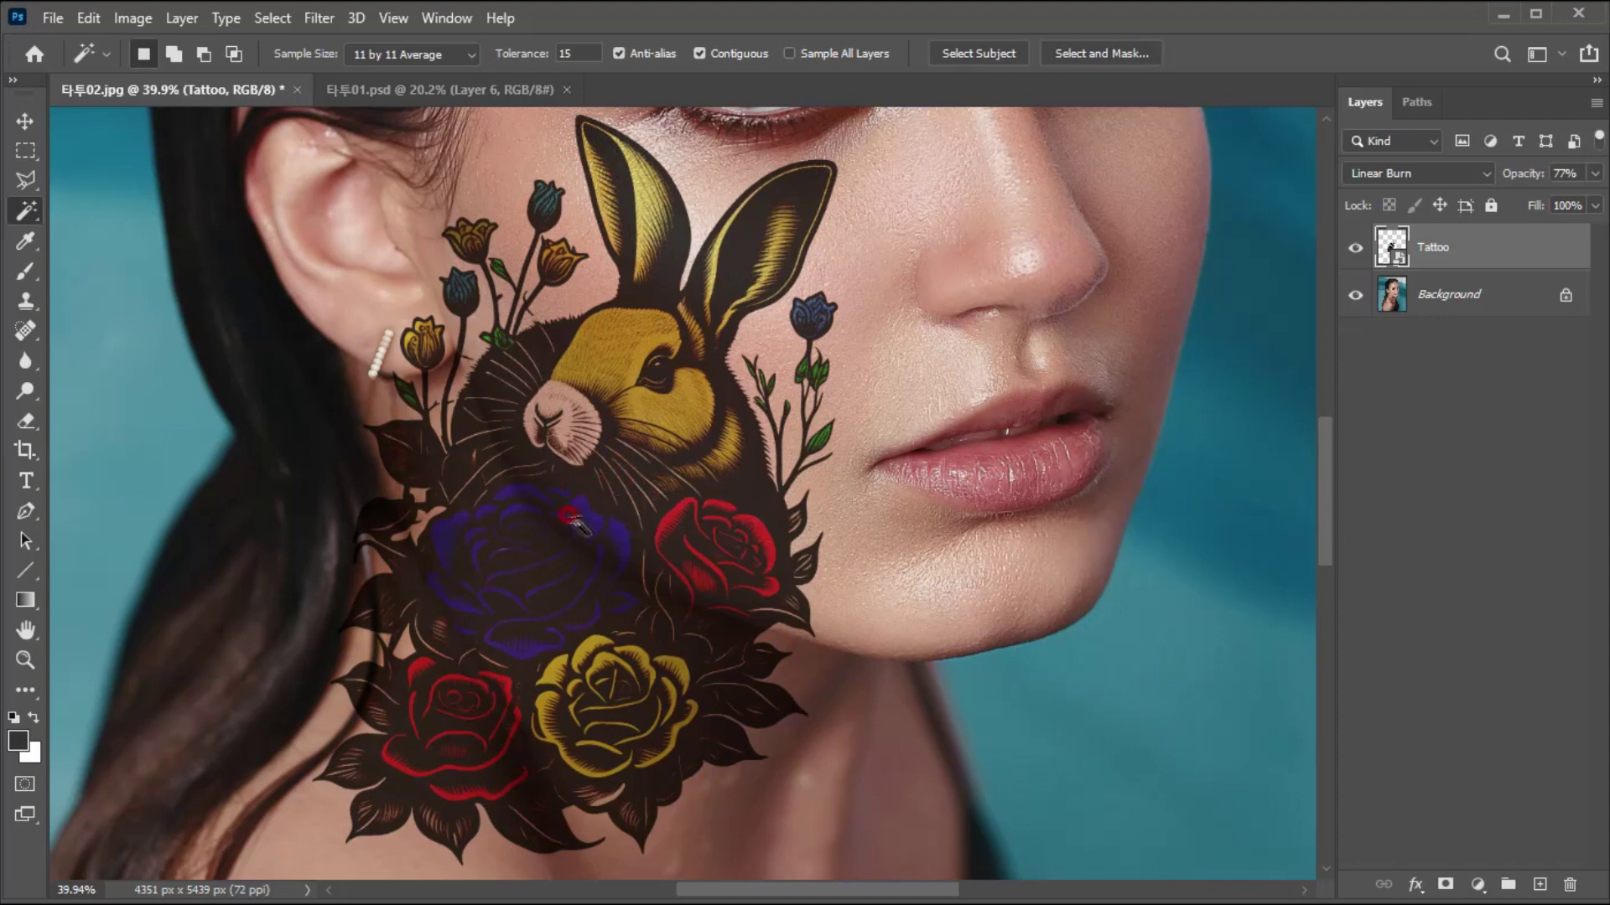
Open the Liquify filter on the Tattoo layer and freeze the rabbit and pink rose with a 125-size Freeze Mask brush.
left_click(323, 18)
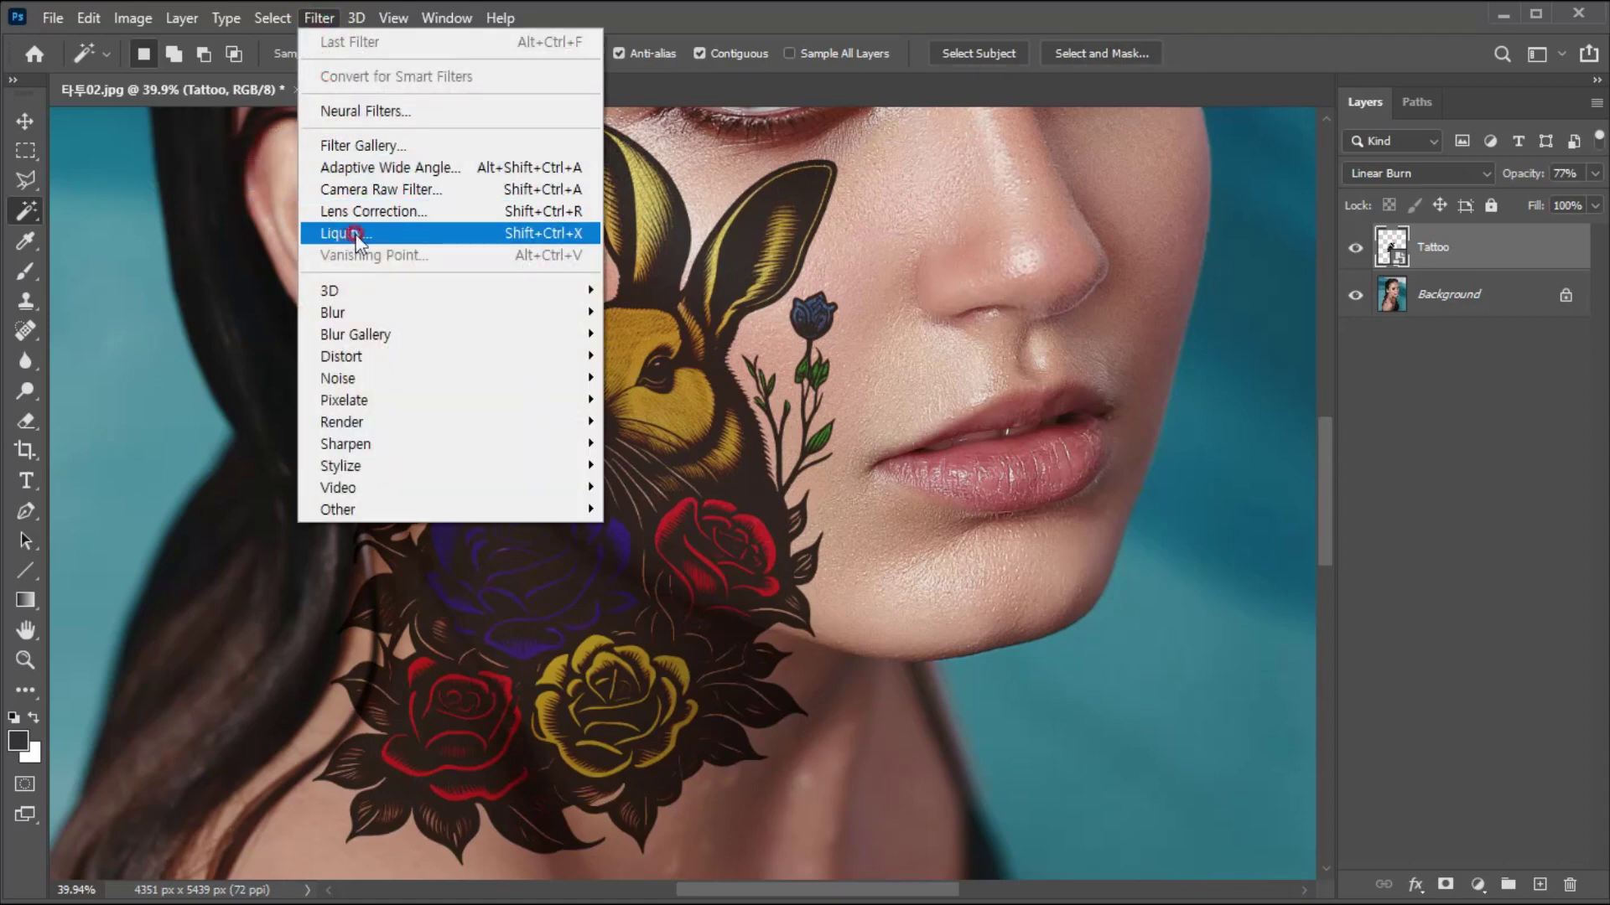
left_click(345, 233)
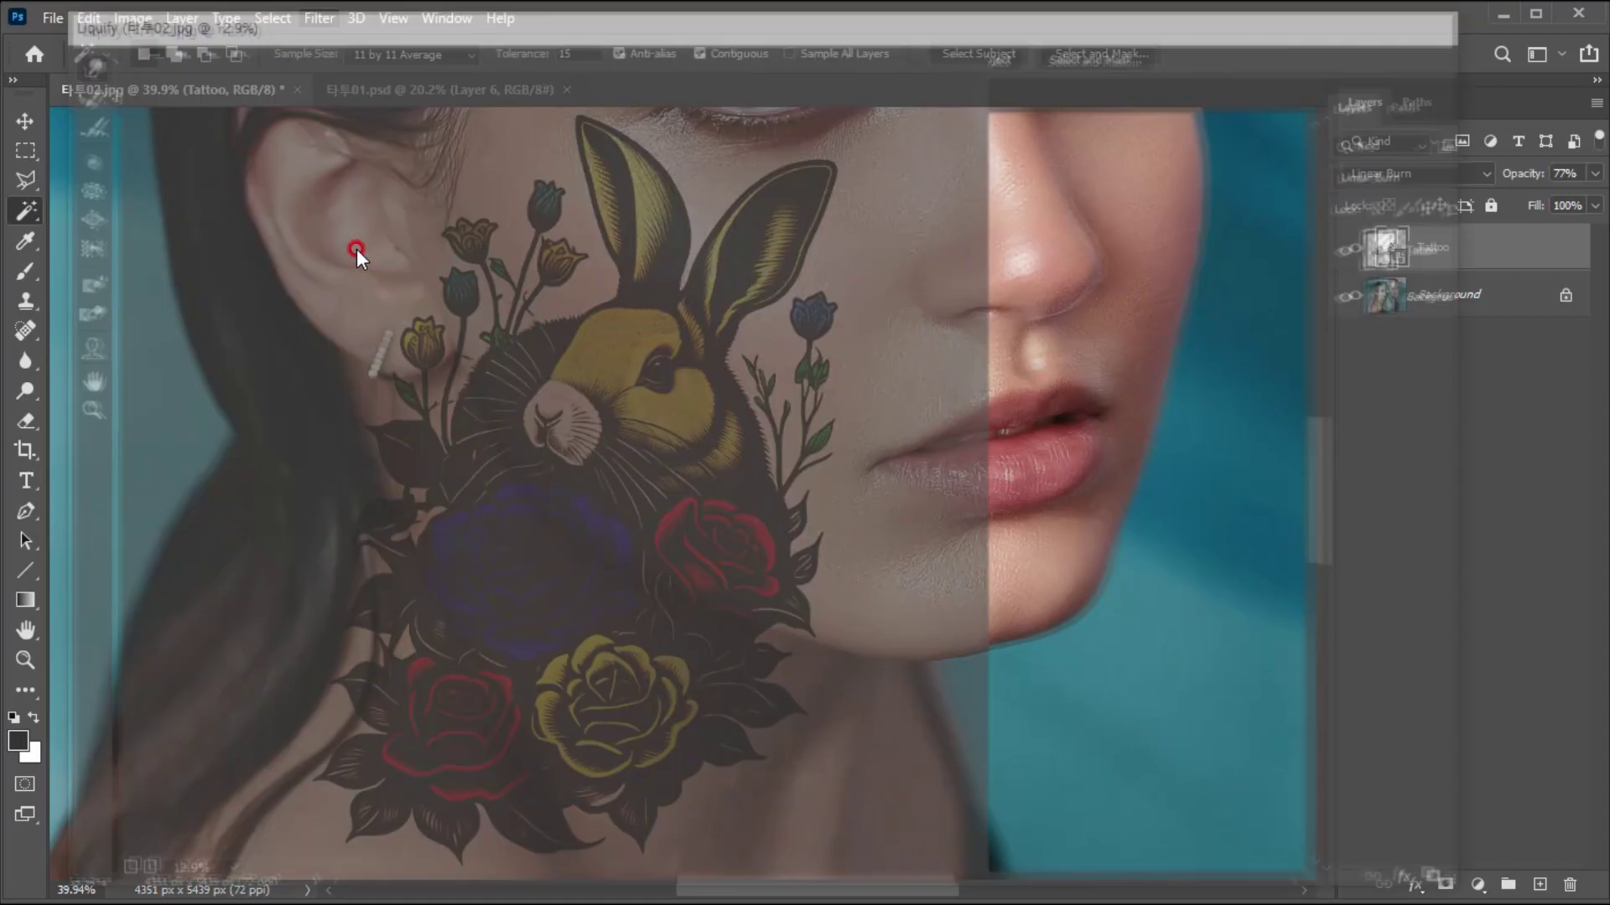
scroll(403, 486, "up", 5)
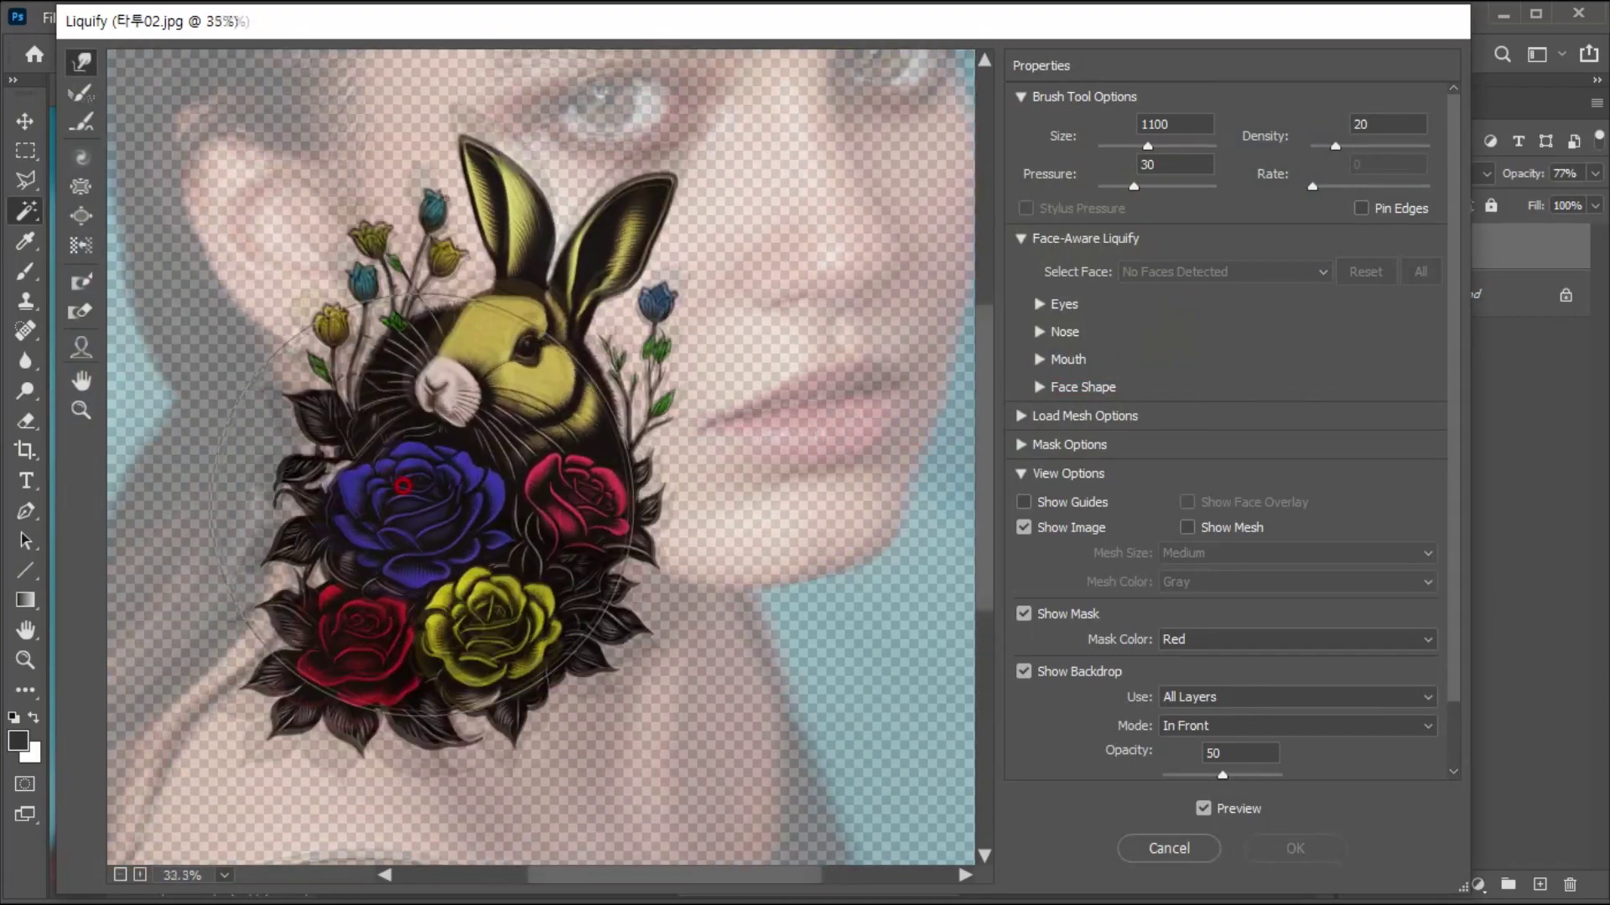
scroll(403, 486, "up", 2)
left_click_drag(413, 510, 472, 461)
scroll(468, 503, "up", 1)
left_click_drag(465, 560, 490, 491)
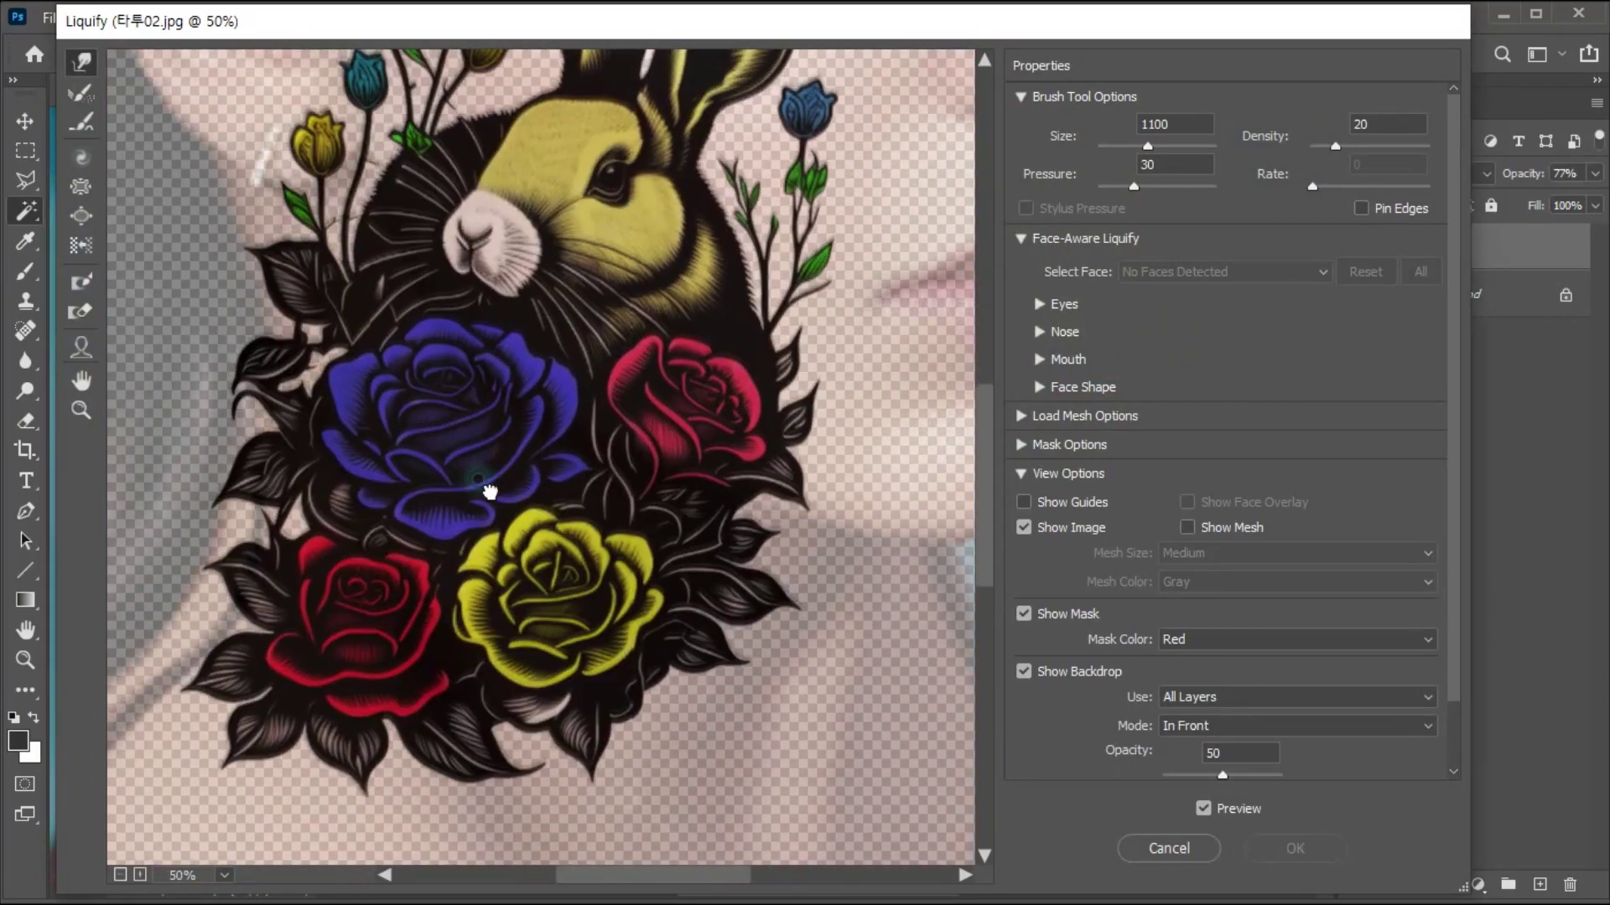
left_click(81, 283)
mouse_move(868, 492)
left_mouse_down()
mouse_move(706, 440)
mouse_move(550, 346)
mouse_move(402, 169)
mouse_move(409, 213)
mouse_move(547, 363)
mouse_move(626, 409)
mouse_move(772, 448)
mouse_move(505, 221)
mouse_move(486, 224)
mouse_move(390, 113)
mouse_move(348, 94)
mouse_move(373, 110)
mouse_move(345, 62)
mouse_move(637, 262)
mouse_move(600, 235)
mouse_move(787, 405)
mouse_move(765, 216)
mouse_move(433, 56)
mouse_move(562, 130)
mouse_move(406, 63)
mouse_move(407, 83)
mouse_move(664, 225)
mouse_move(714, 303)
mouse_move(827, 167)
mouse_move(679, 106)
mouse_move(668, 76)
mouse_move(736, 168)
mouse_move(537, 72)
mouse_move(680, 135)
mouse_move(793, 106)
mouse_move(453, 180)
left_mouse_up()
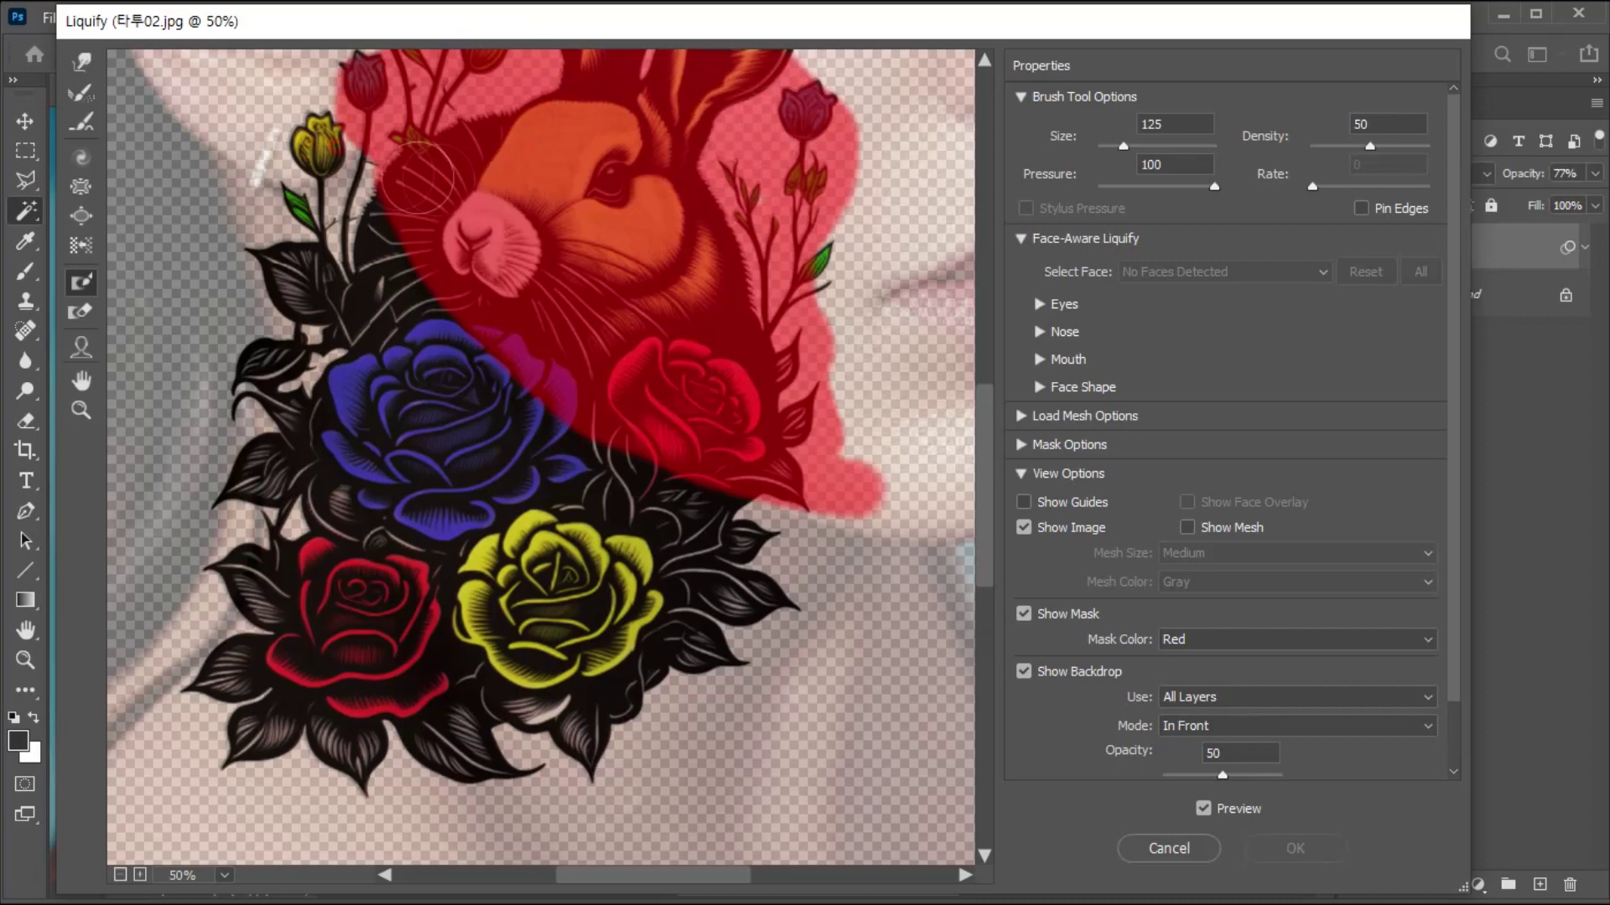
Warp the unfrozen roses and leaves below the jawline with the Forward Warp tool at brush size 1100.
left_click(82, 62)
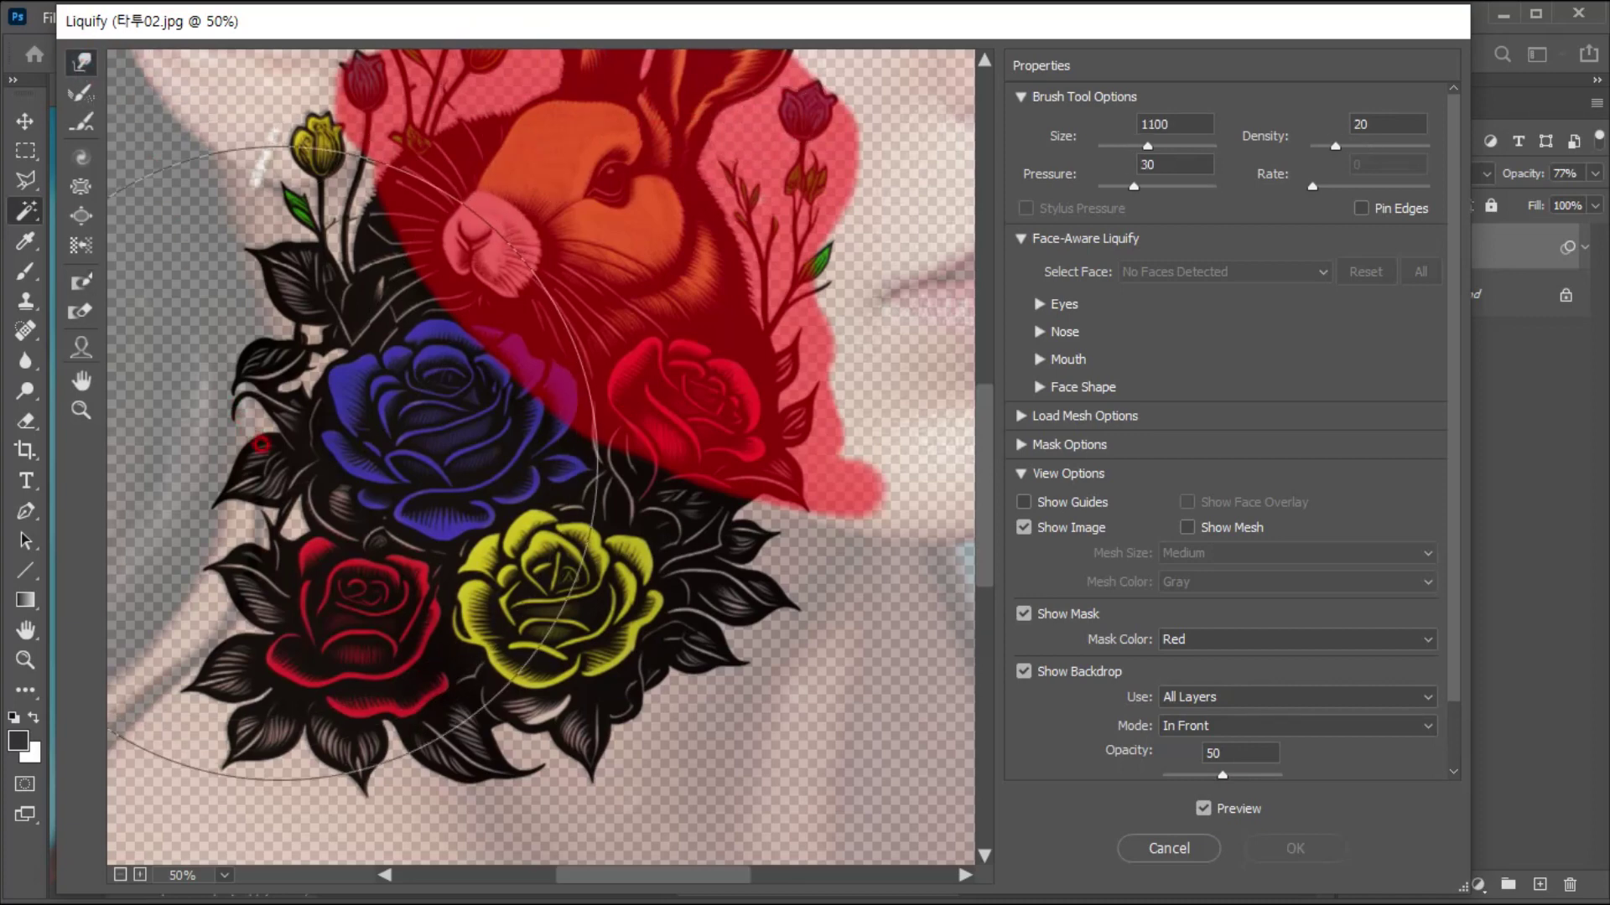
left_click_drag(282, 470, 308, 458)
left_click_drag(380, 307, 397, 303)
left_click_drag(528, 513, 514, 483)
mouse_move(612, 507)
left_mouse_down()
mouse_move(592, 461)
mouse_move(627, 484)
left_mouse_up()
mouse_move(359, 293)
left_mouse_down()
mouse_move(604, 478)
mouse_move(403, 564)
mouse_move(476, 530)
left_mouse_up()
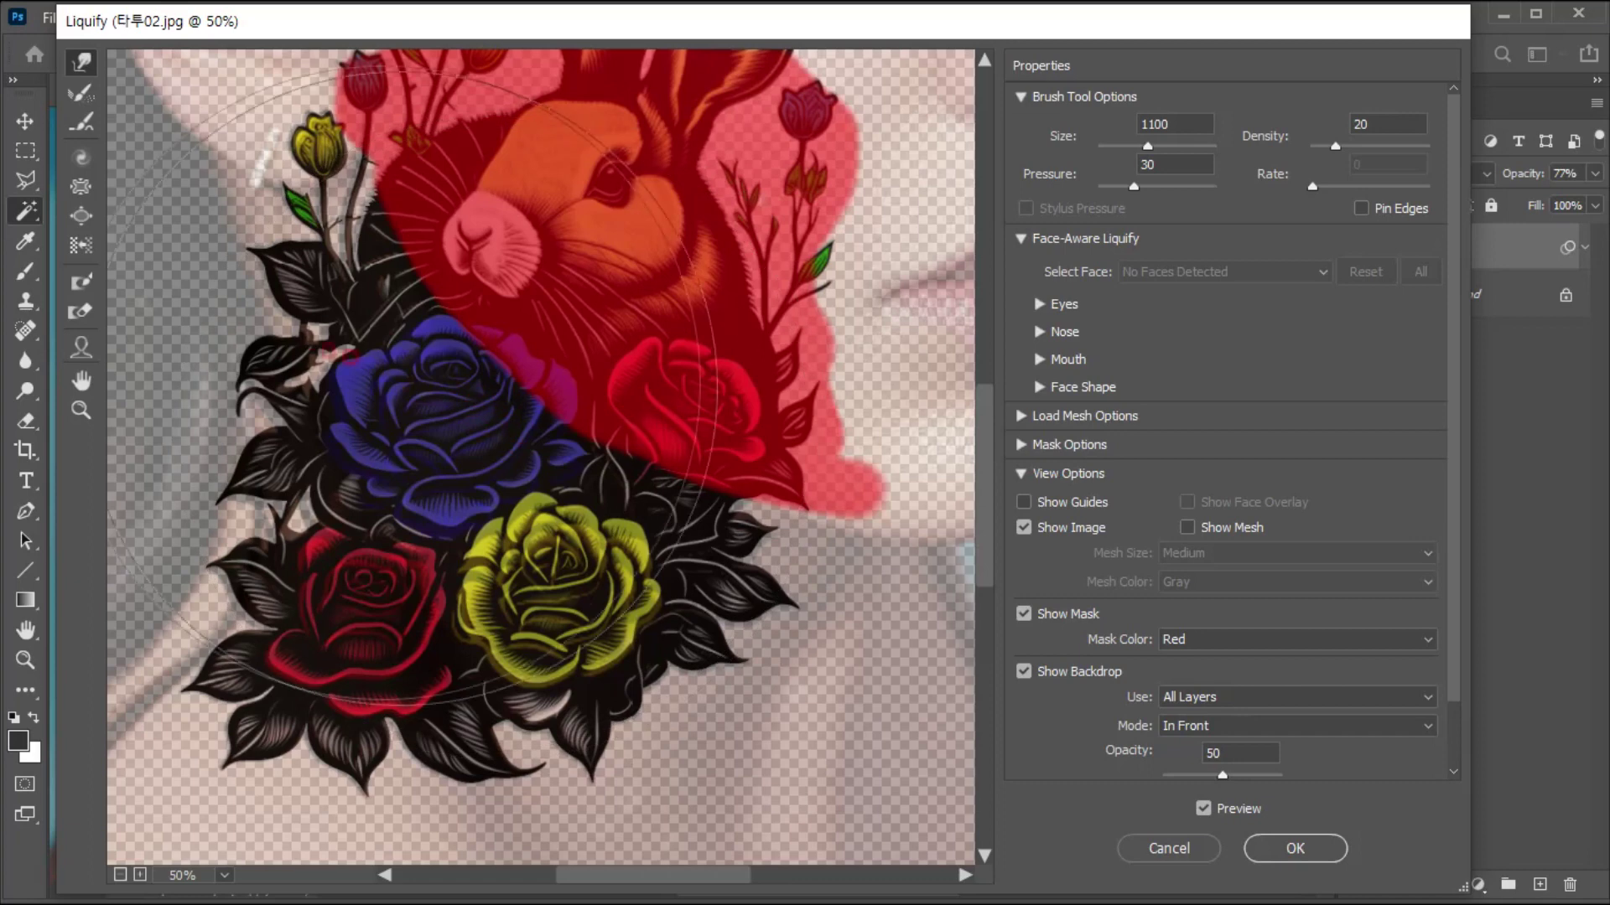
Thaw the rabbit mask and freeze a diagonal band from the upper ear-side leaves across the blue and yellow roses.
left_click(81, 311)
left_click_drag(537, 286, 570, 245)
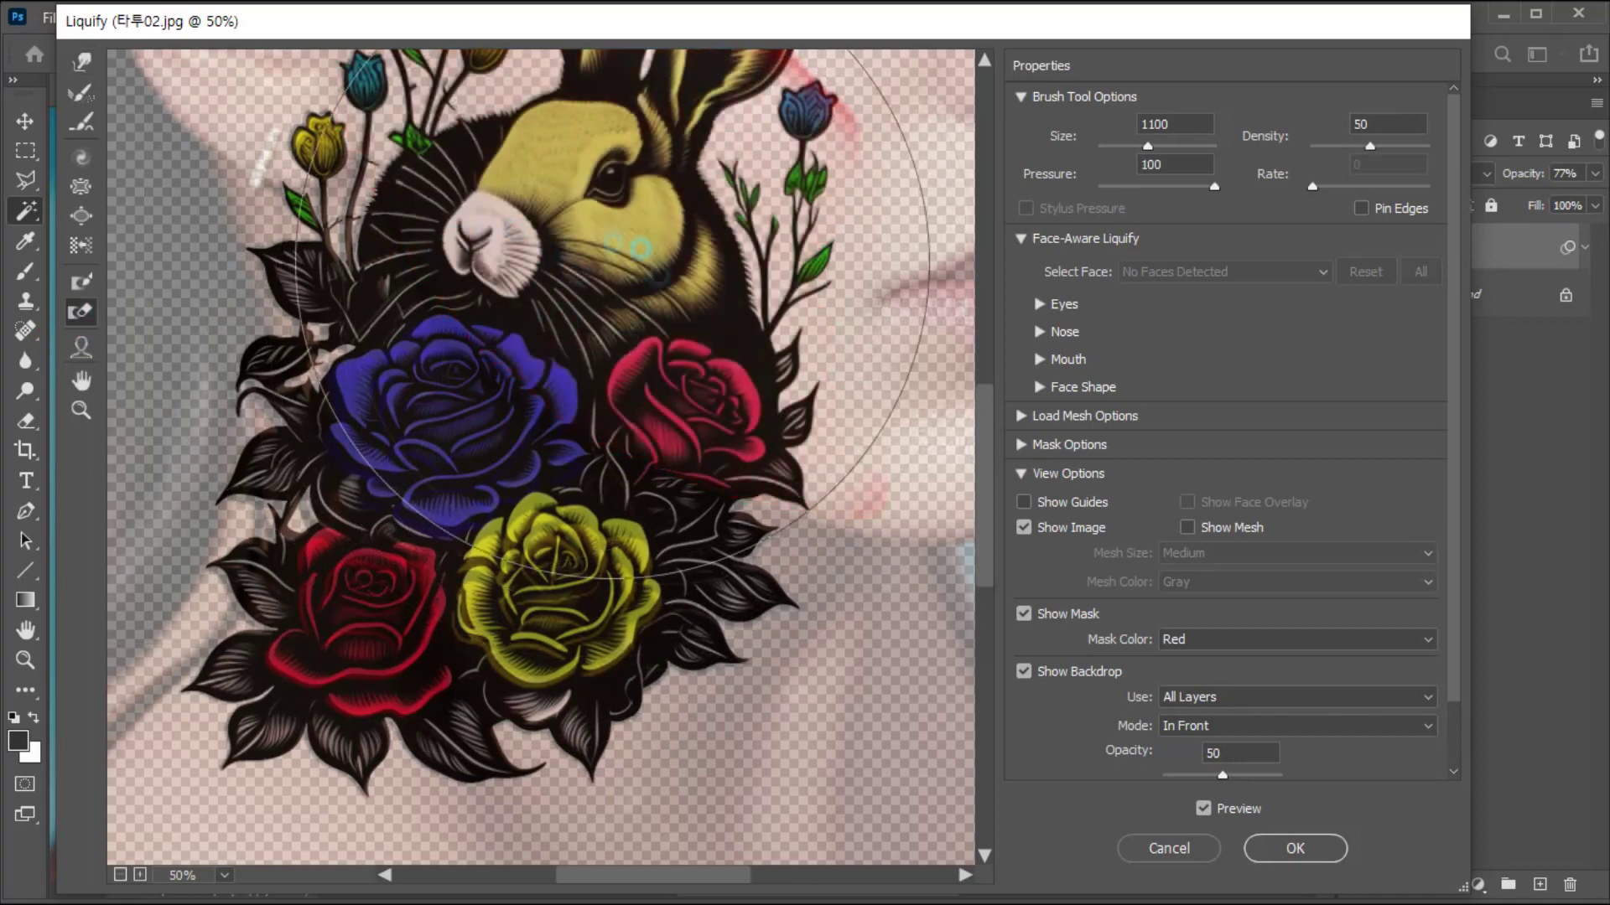
left_click(81, 282)
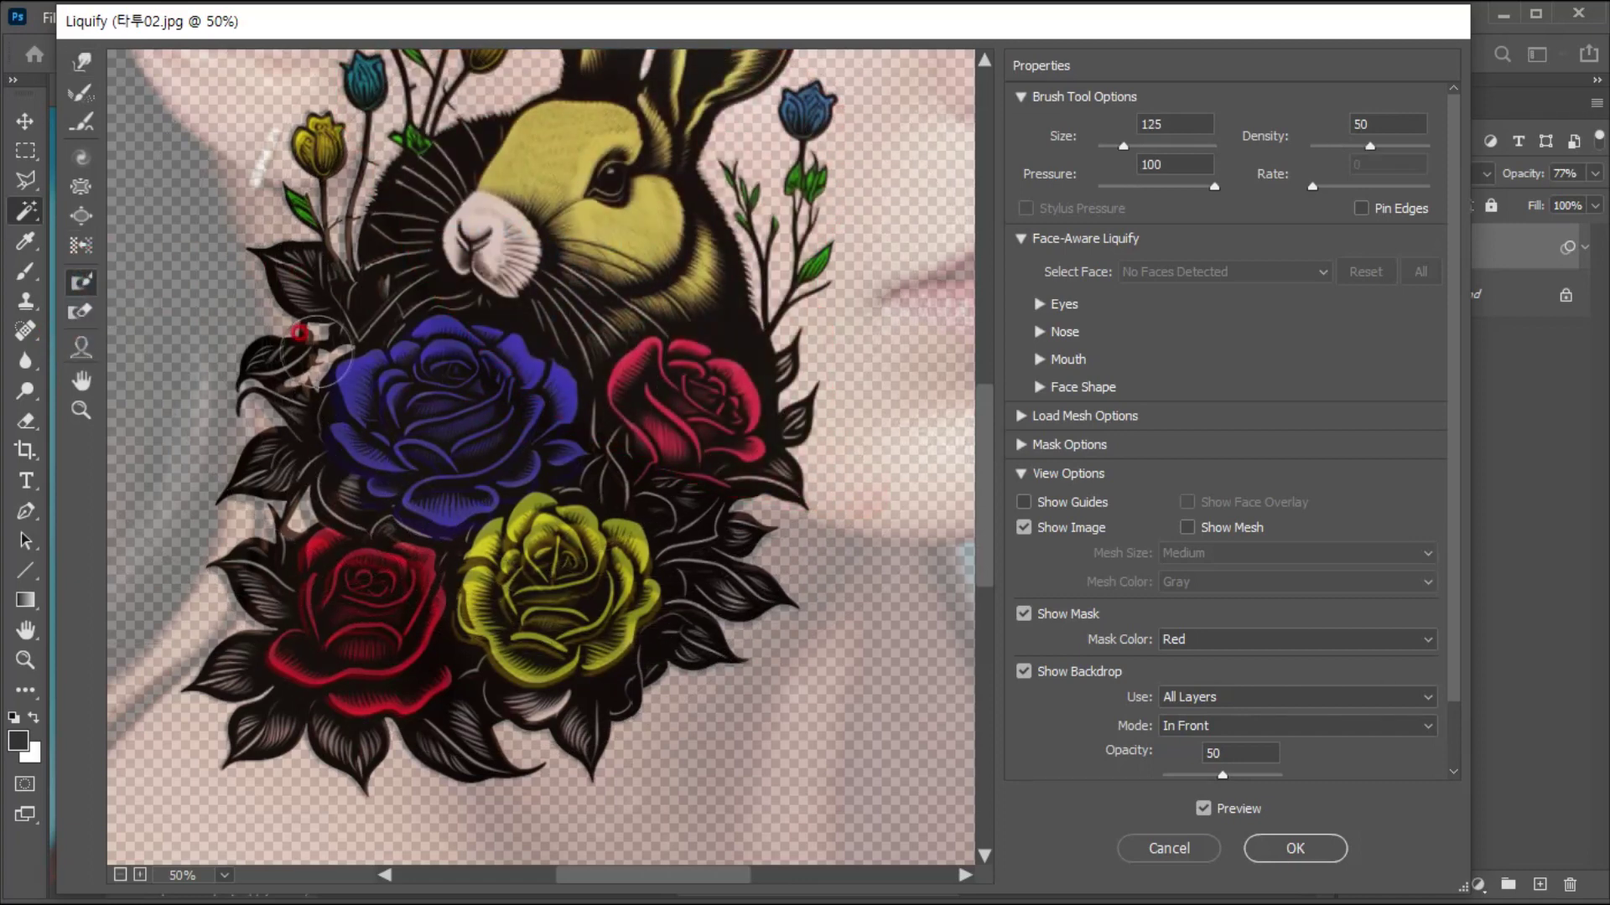
mouse_move(579, 717)
left_mouse_down()
mouse_move(482, 602)
mouse_move(341, 317)
mouse_move(570, 642)
mouse_move(285, 241)
mouse_move(609, 645)
mouse_move(695, 636)
mouse_move(596, 723)
mouse_move(501, 593)
mouse_move(551, 747)
mouse_move(539, 739)
mouse_move(343, 335)
mouse_move(662, 620)
mouse_move(635, 701)
mouse_move(664, 645)
mouse_move(528, 454)
mouse_move(290, 239)
mouse_move(353, 303)
mouse_move(663, 520)
mouse_move(640, 488)
mouse_move(766, 558)
mouse_move(451, 364)
mouse_move(281, 219)
mouse_move(566, 754)
mouse_move(480, 654)
mouse_move(379, 388)
mouse_move(658, 613)
left_mouse_up()
Warp the unfrozen outer leaves and lower red rose along the neck with a 1100-size Forward Warp brush and apply Liquify.
left_click(82, 61)
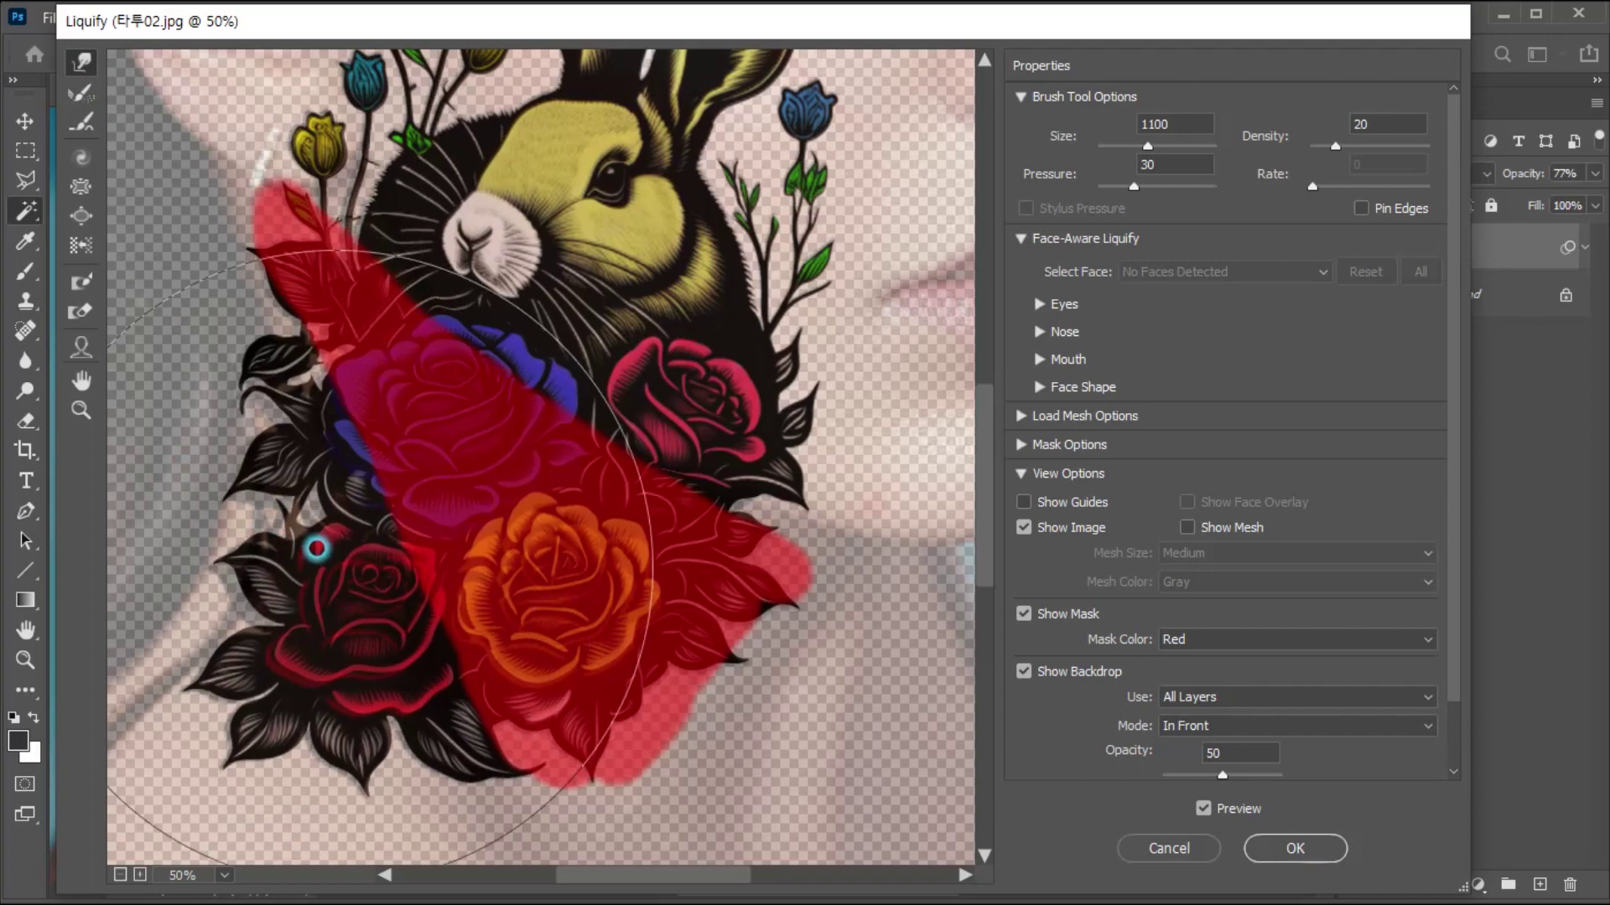
left_click_drag(324, 395, 338, 405)
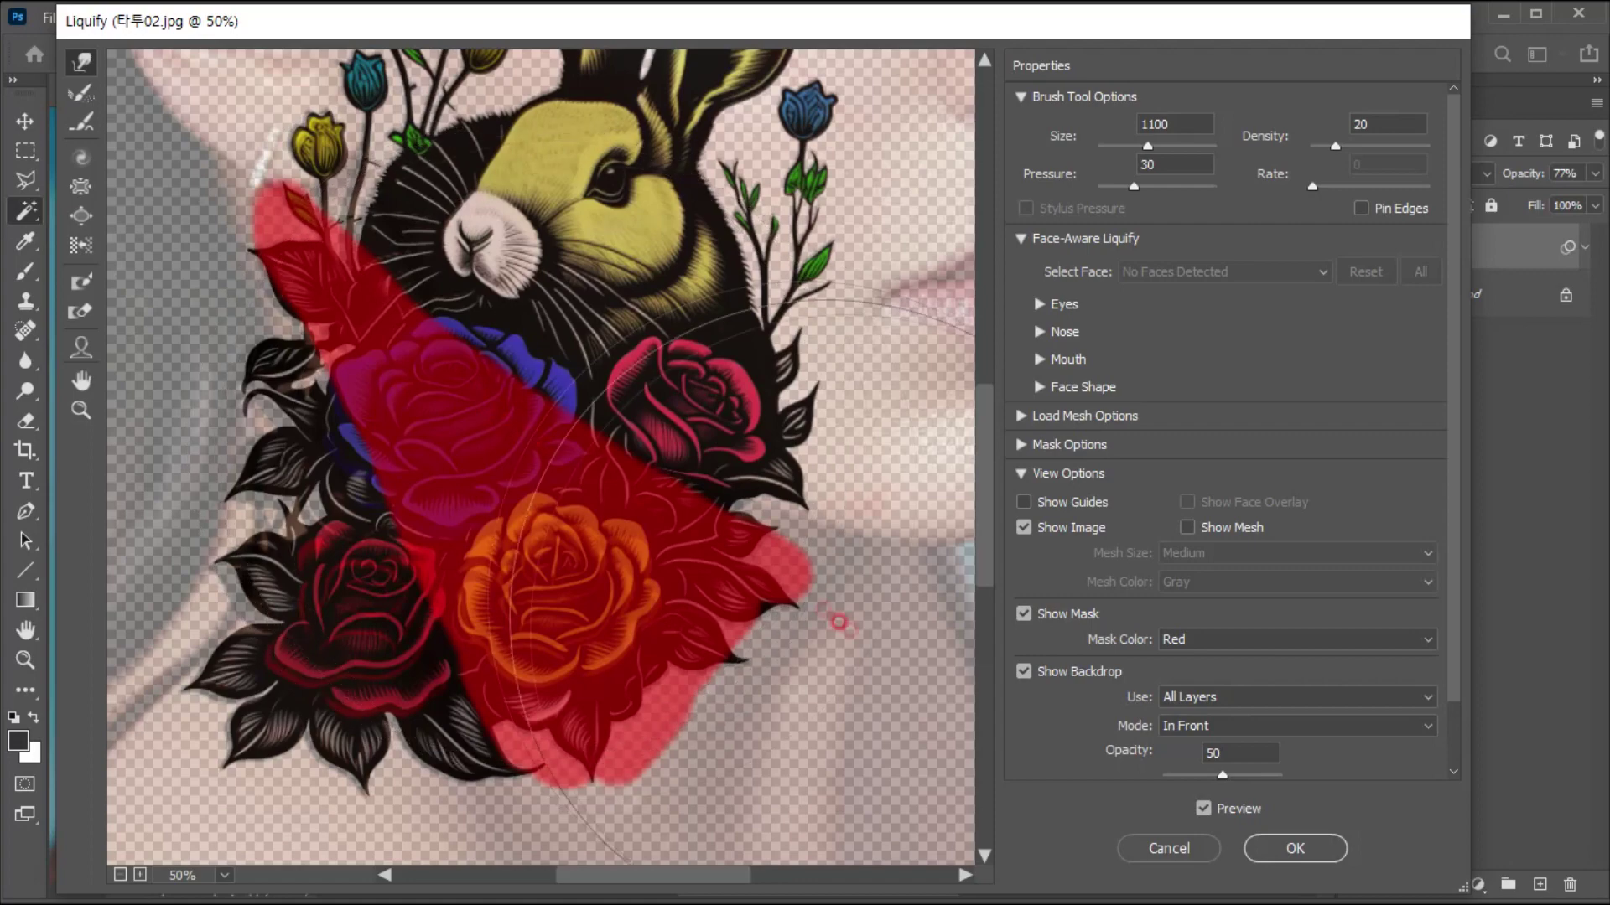
left_click(1299, 849)
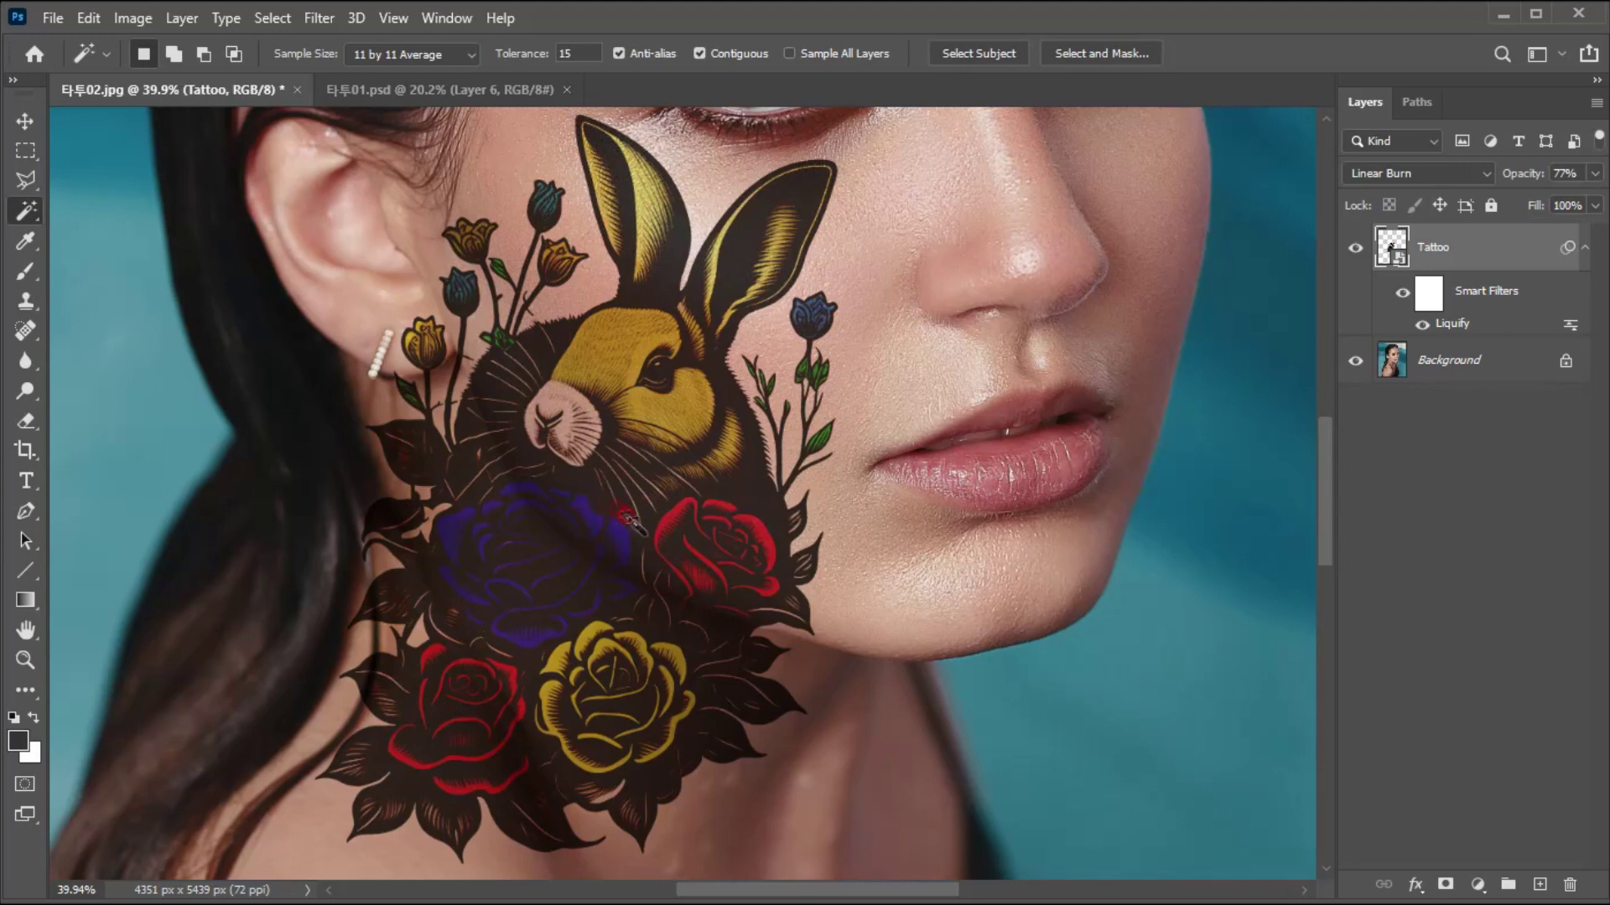
Add a layer mask to the Tattoo layer.
left_click(1444, 885)
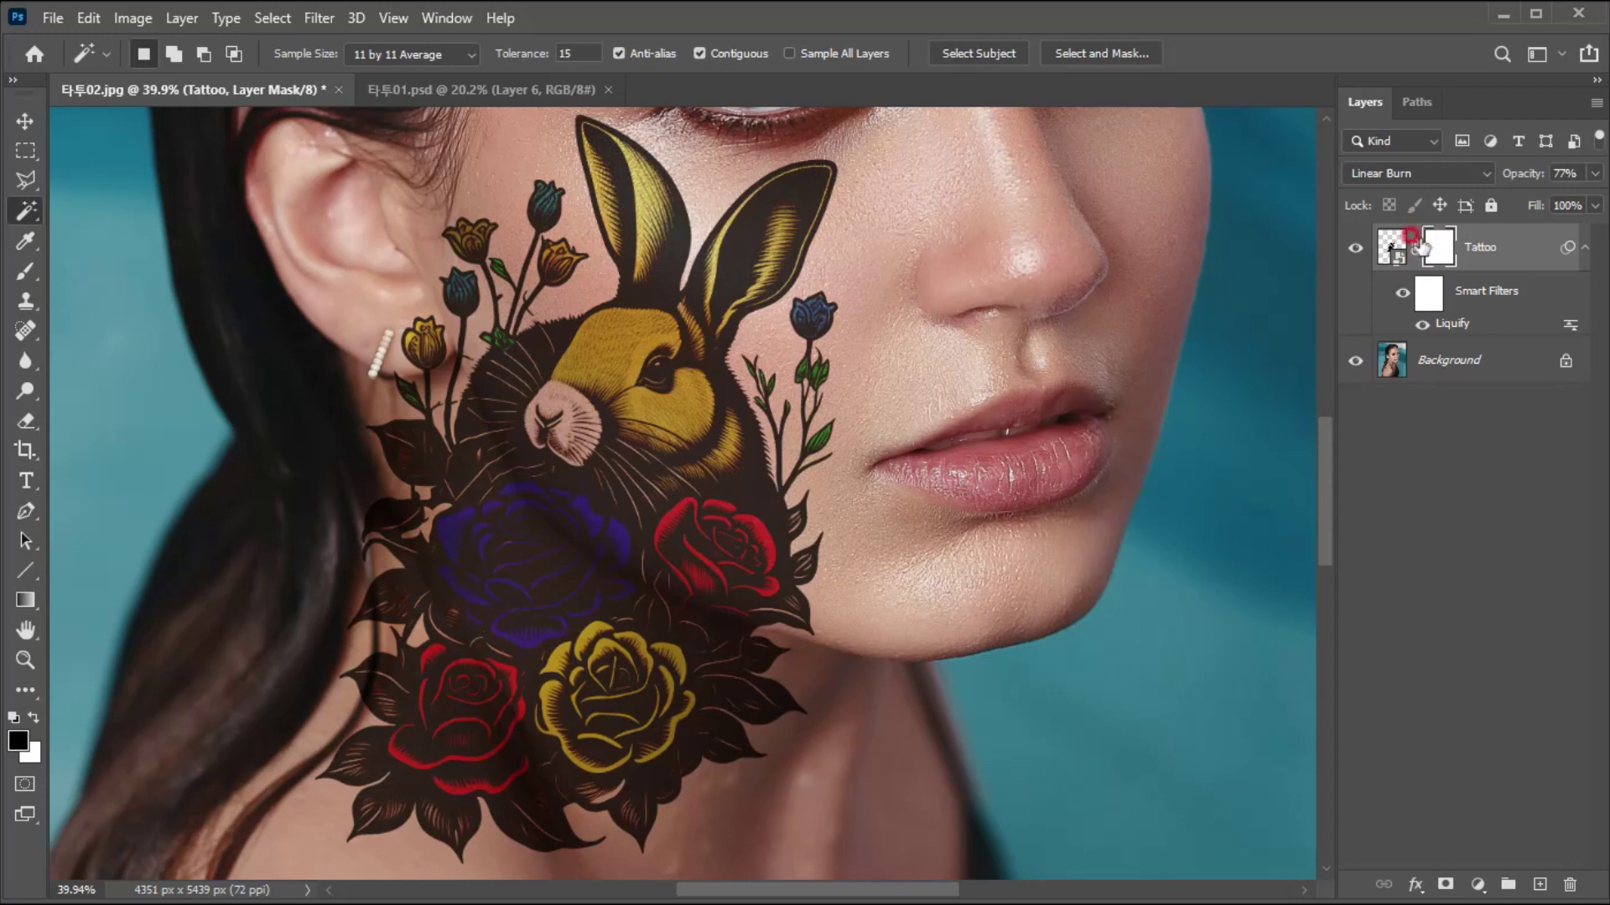
Paint with a 50% opacity black brush on the Tattoo layer mask to remove the yellow tulip overlapping the earlobe.
left_click(32, 275)
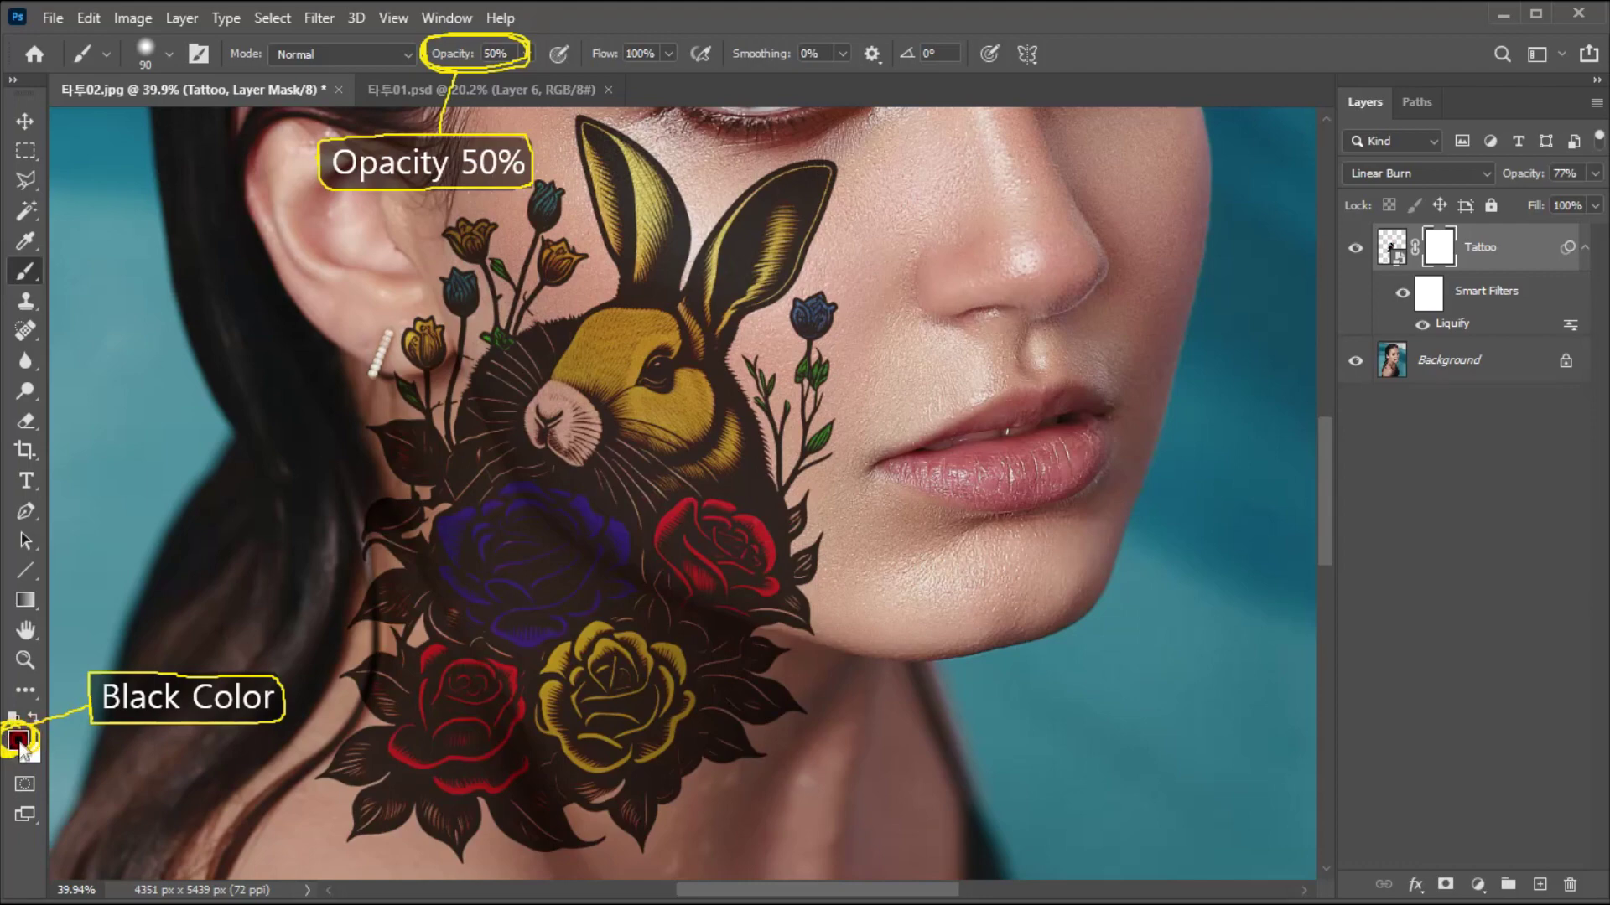
scroll(352, 377, "up", 5)
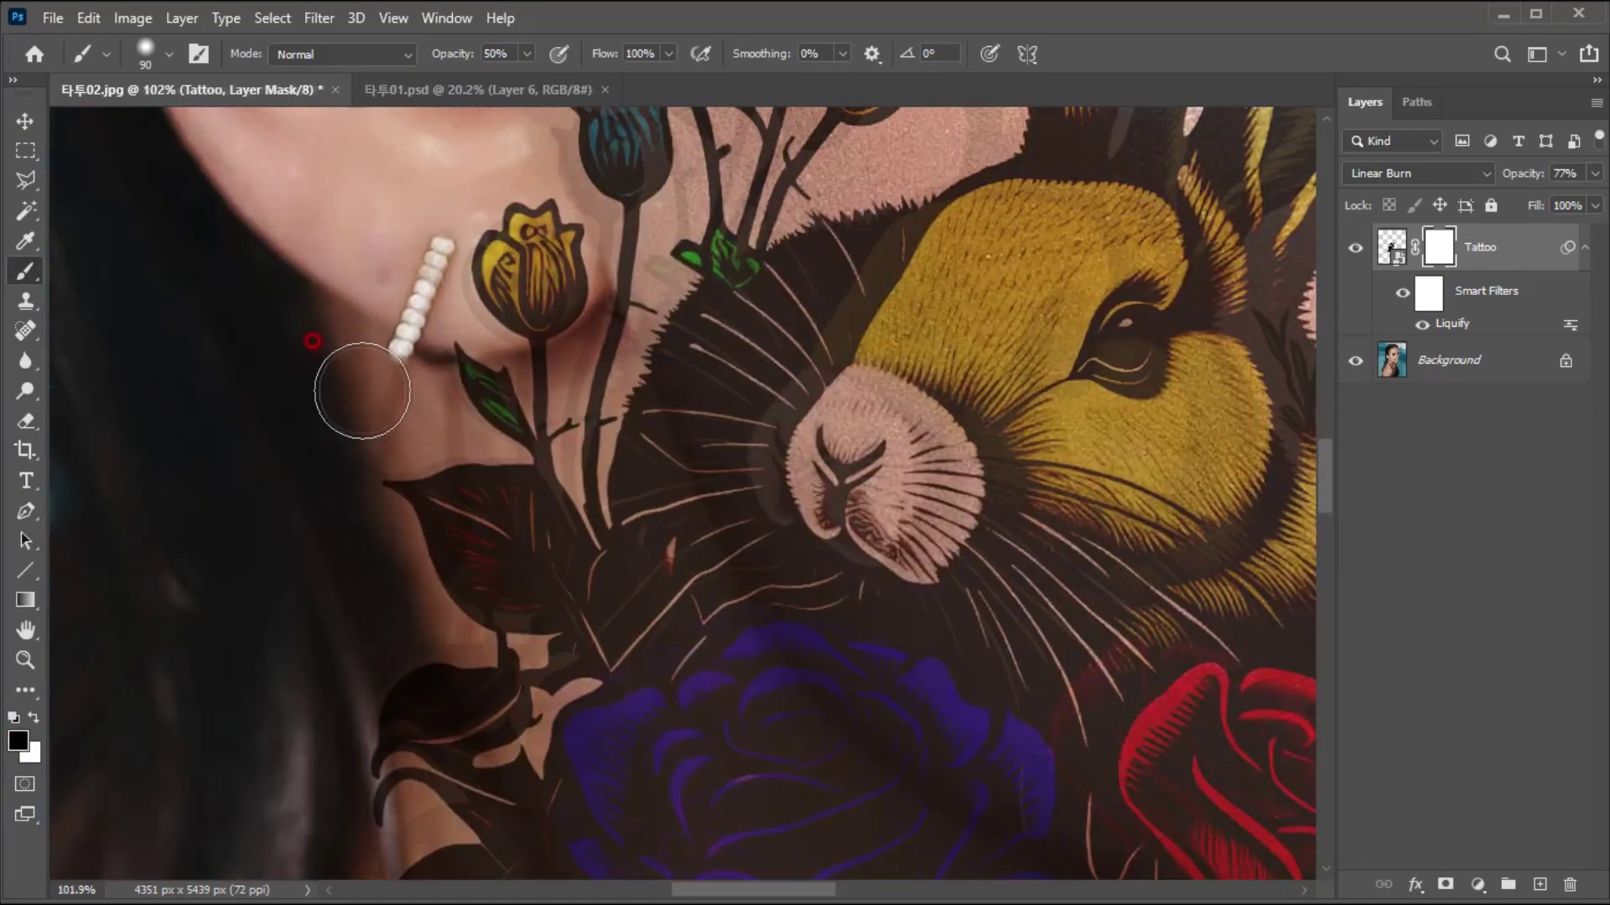
left_click_drag(505, 330, 570, 428)
scroll(570, 413, "up", 3)
key("bracketleft")
key("bracketleft")
key("bracketleft")
key("bracketleft")
mouse_move(595, 311)
left_mouse_down()
mouse_move(595, 295)
mouse_move(566, 318)
left_mouse_up()
mouse_move(584, 295)
left_mouse_down()
mouse_move(599, 328)
mouse_move(555, 371)
mouse_move(629, 375)
mouse_move(633, 295)
mouse_move(664, 374)
mouse_move(683, 375)
mouse_move(616, 446)
mouse_move(636, 447)
mouse_move(503, 458)
mouse_move(616, 445)
mouse_move(659, 356)
mouse_move(538, 407)
mouse_move(606, 337)
mouse_move(679, 379)
mouse_move(602, 293)
mouse_move(494, 289)
left_mouse_up()
key("bracketleft")
key("bracketleft")
key("bracketright")
key("bracketright")
Fade the leaves overlapping the hair along the neck edge by painting black on the Tattoo layer mask.
scroll(495, 294, "down", 2)
left_click_drag(545, 755, 494, 436)
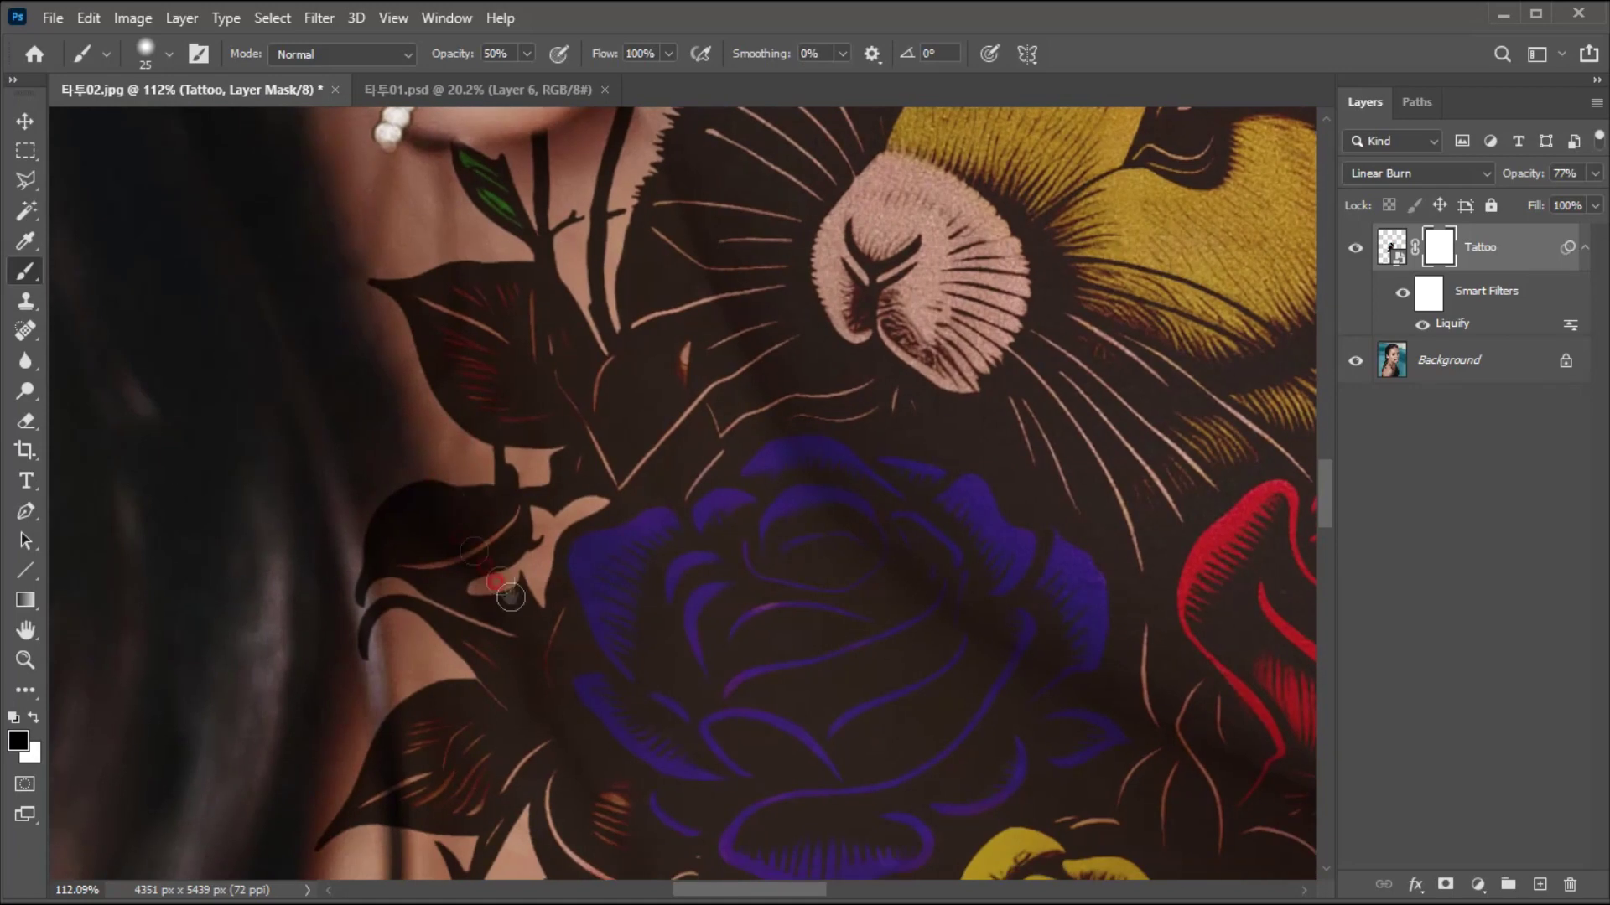
key("bracketright")
key("bracketright")
key("bracketright")
key("bracketright")
key("bracketright")
key("bracketright")
key("bracketright")
key("bracketright")
mouse_move(323, 666)
left_mouse_down()
mouse_move(308, 621)
mouse_move(323, 654)
left_mouse_up()
left_click_drag(343, 752, 379, 426)
left_click_drag(316, 613, 310, 514)
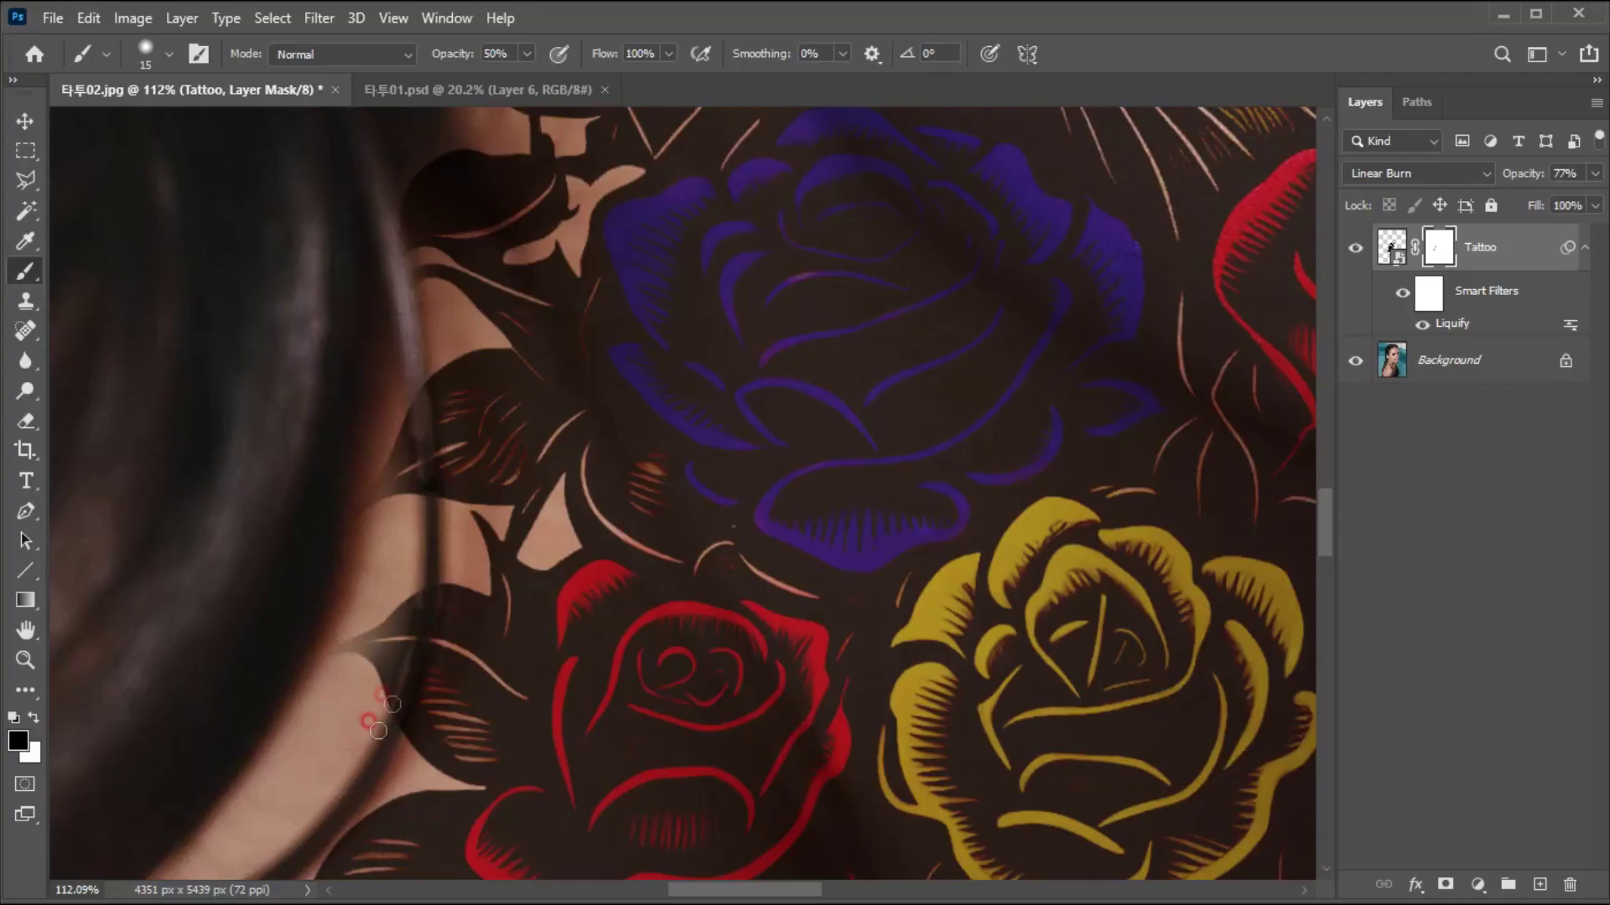
scroll(461, 503, "down", 3)
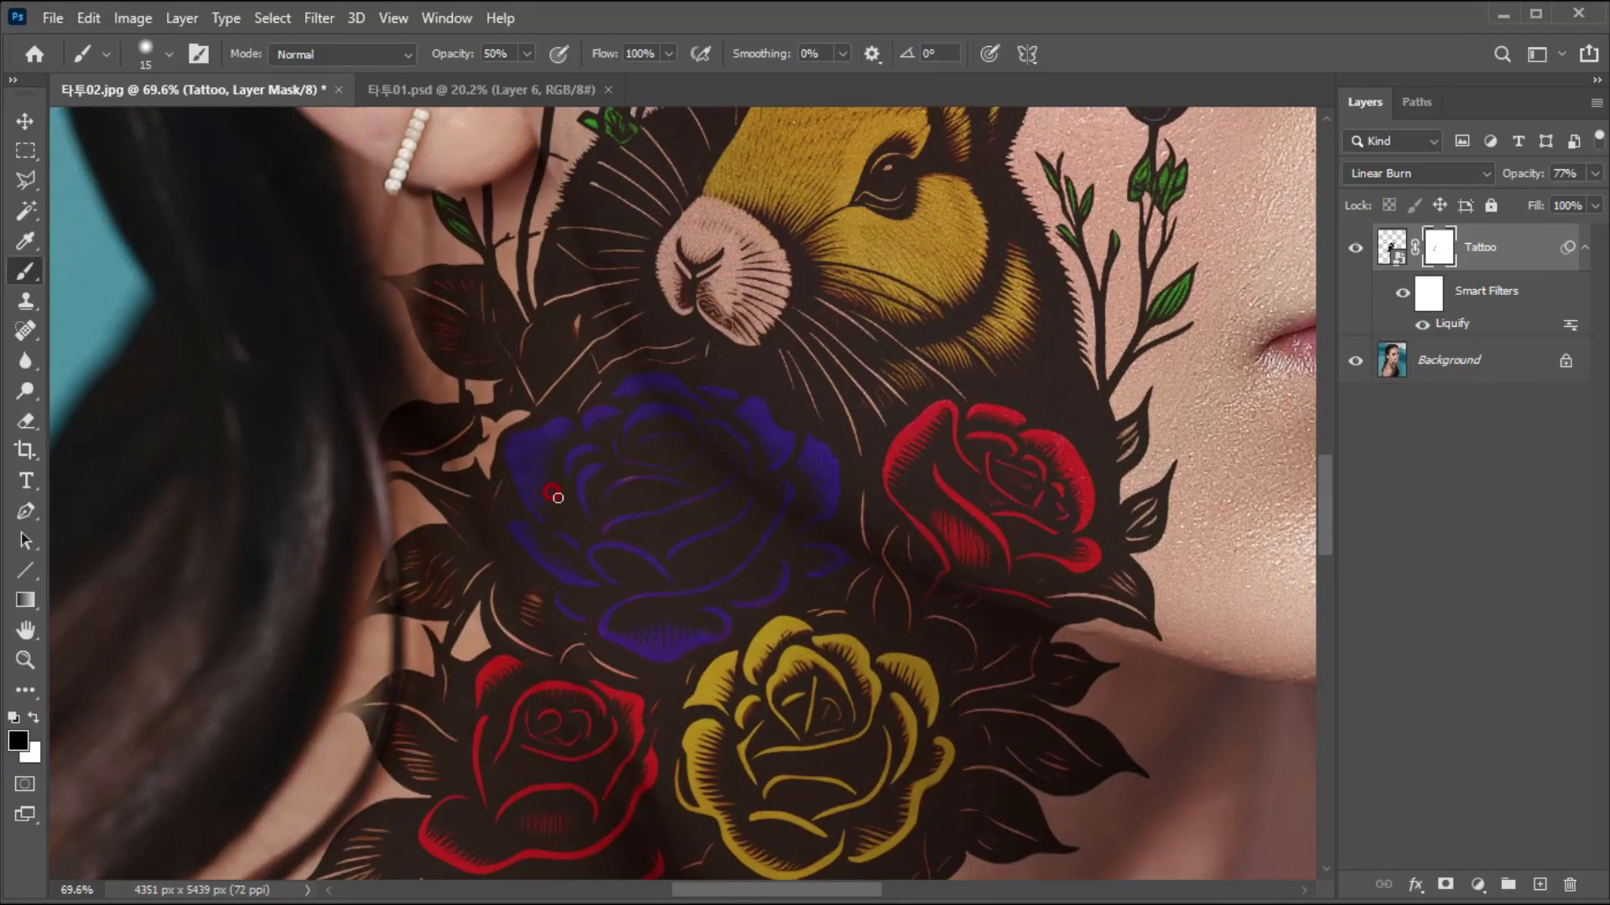
scroll(576, 467, "down", 2)
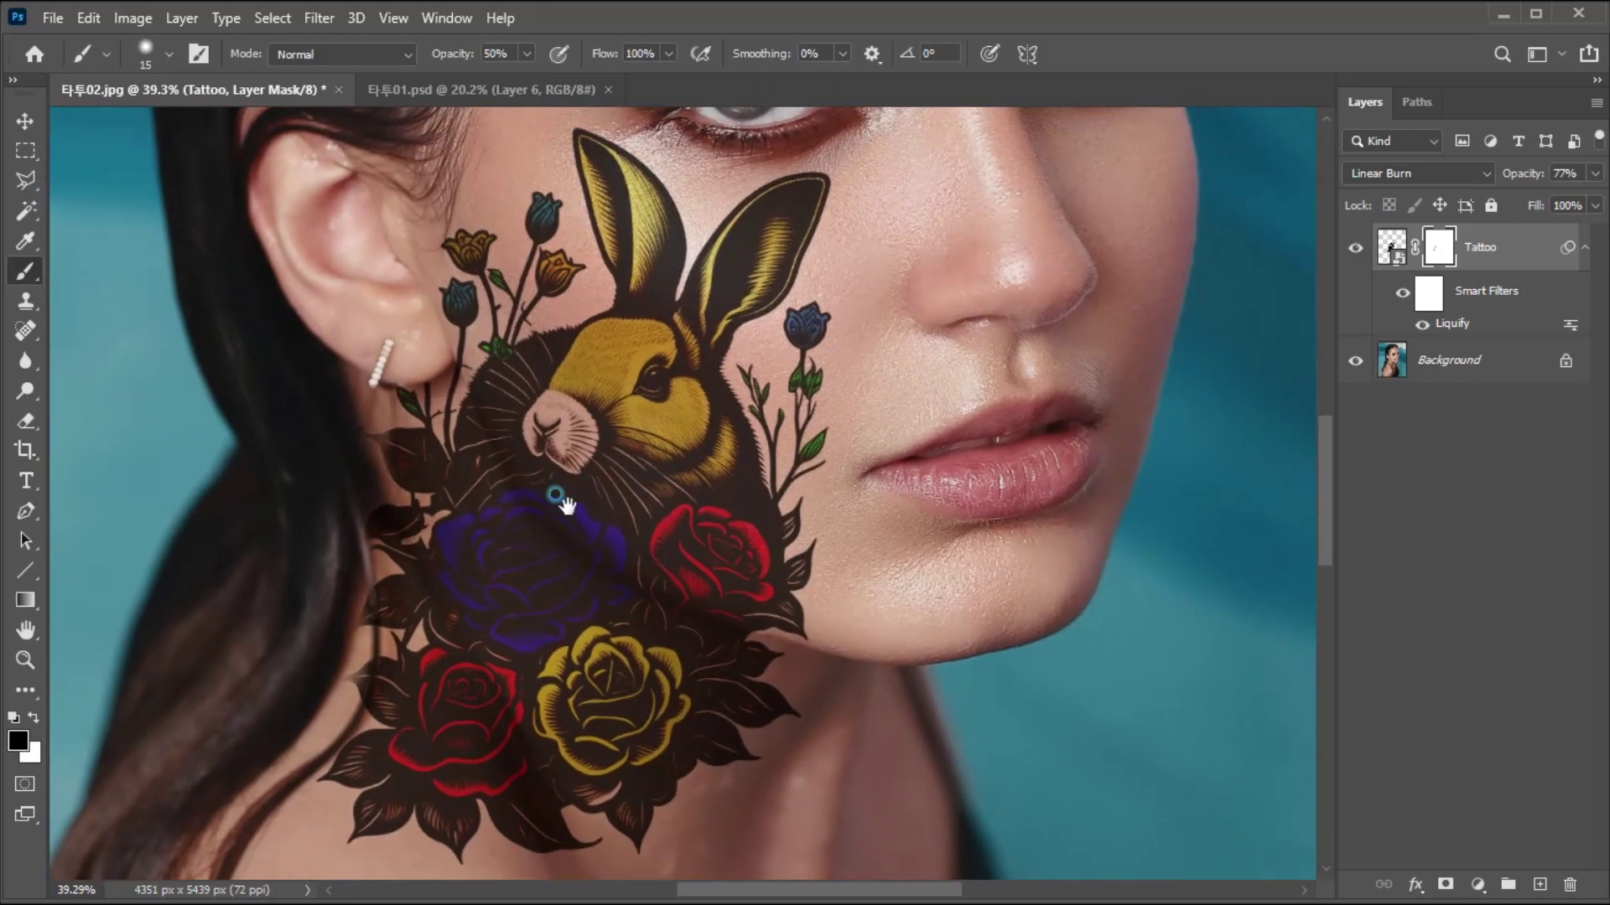
left_click_drag(556, 494, 552, 497)
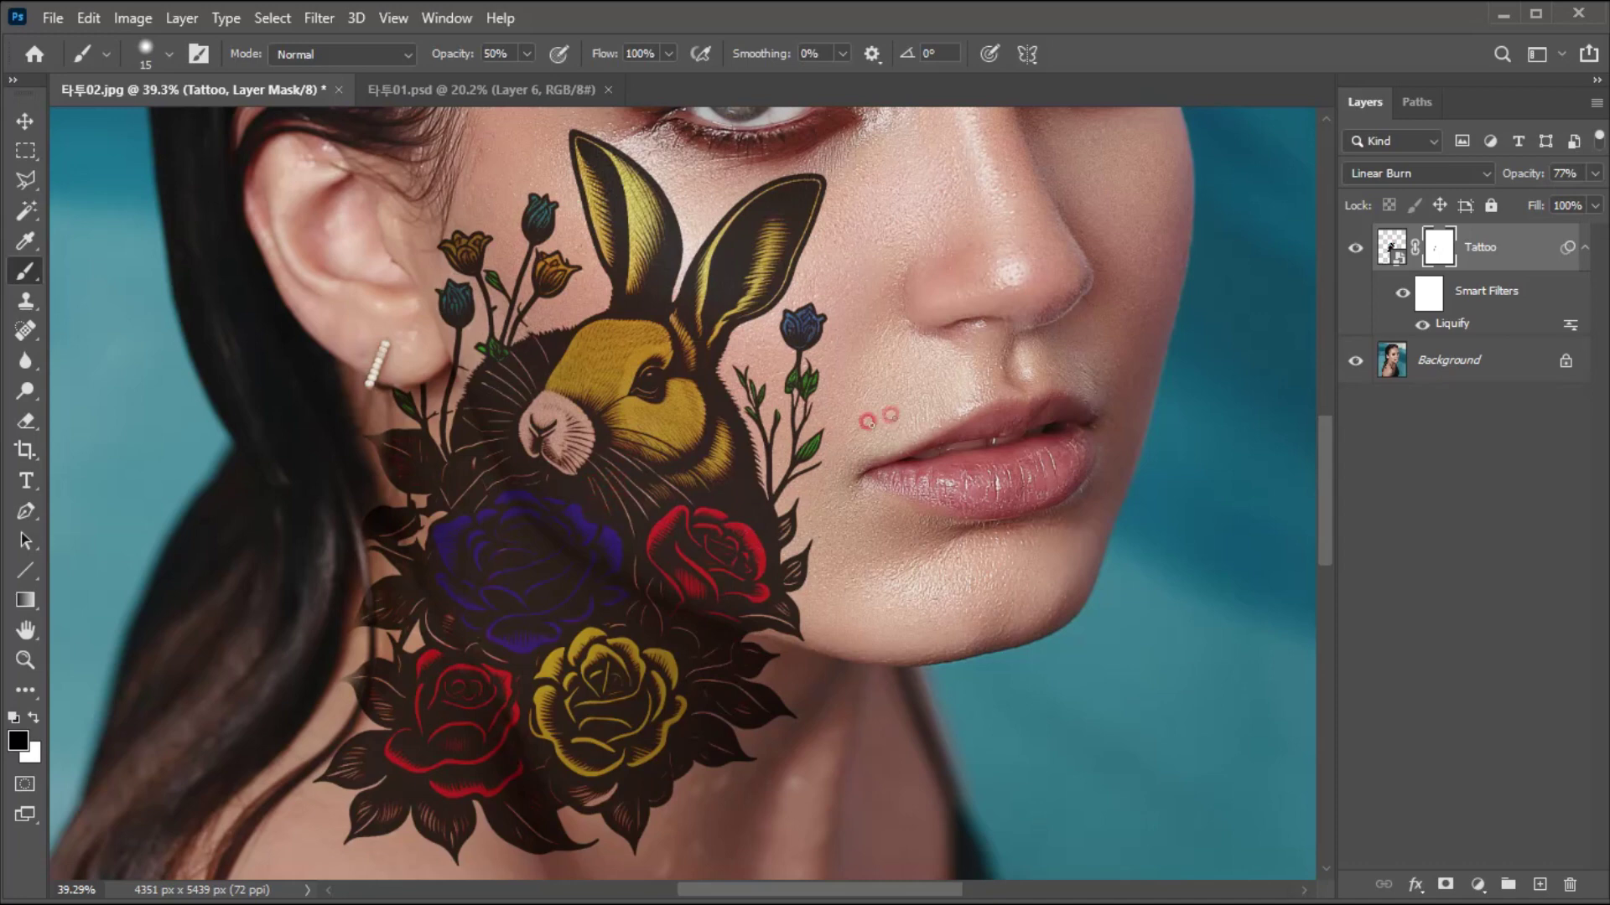
Split the Tattoo layer's Blend If white slider for the underlying layer to 141 / 255 and apply it.
right_click(1472, 248)
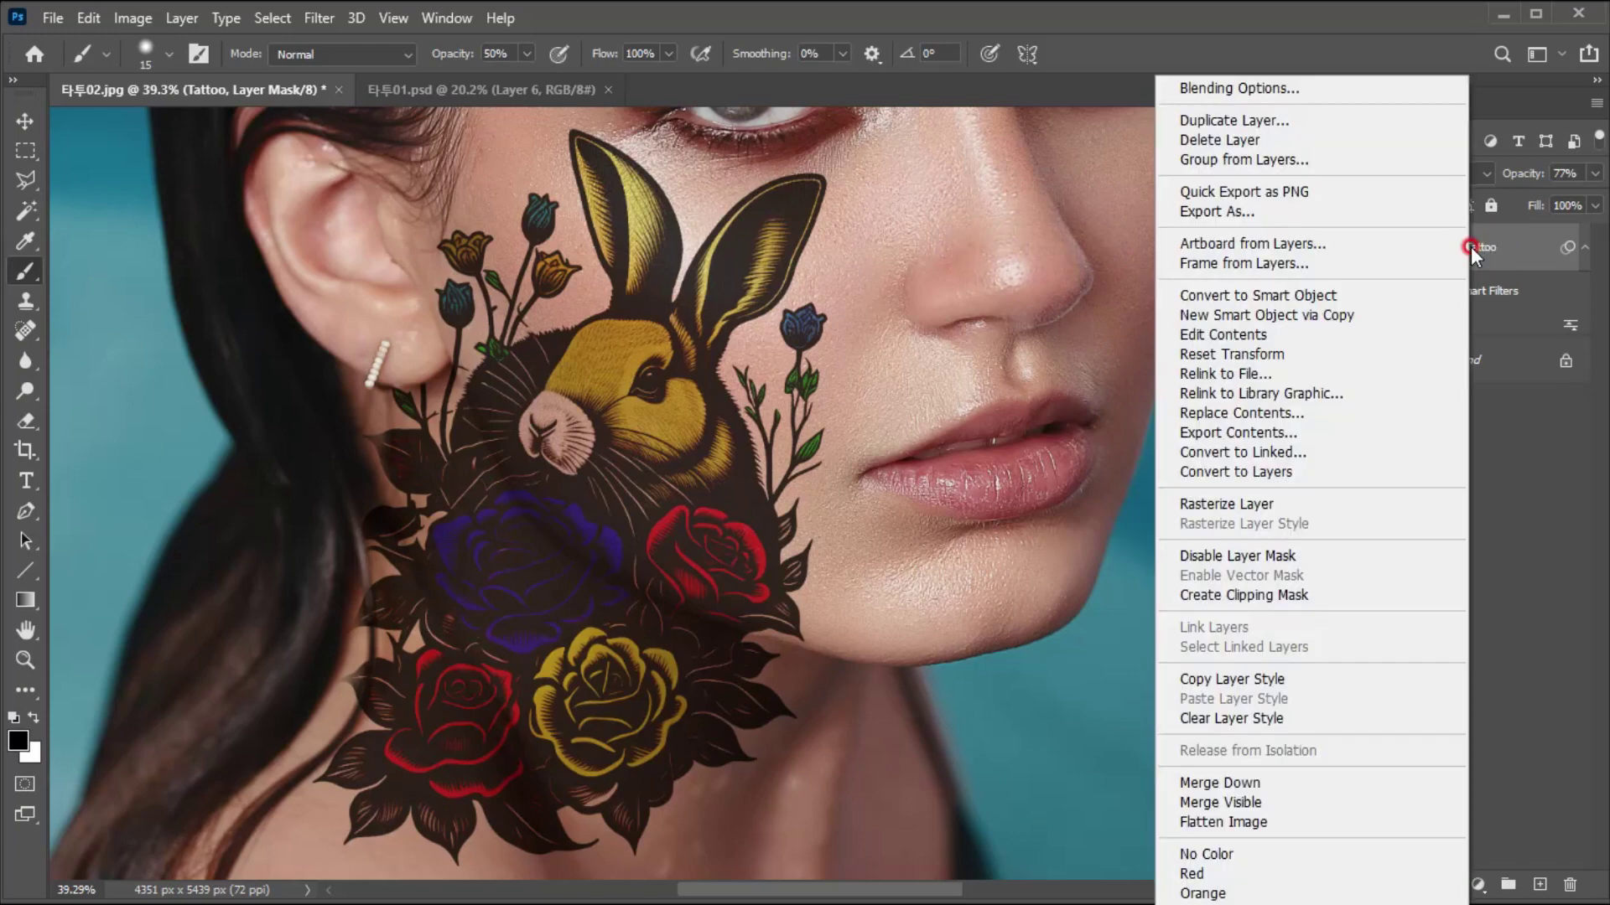
left_click(1255, 85)
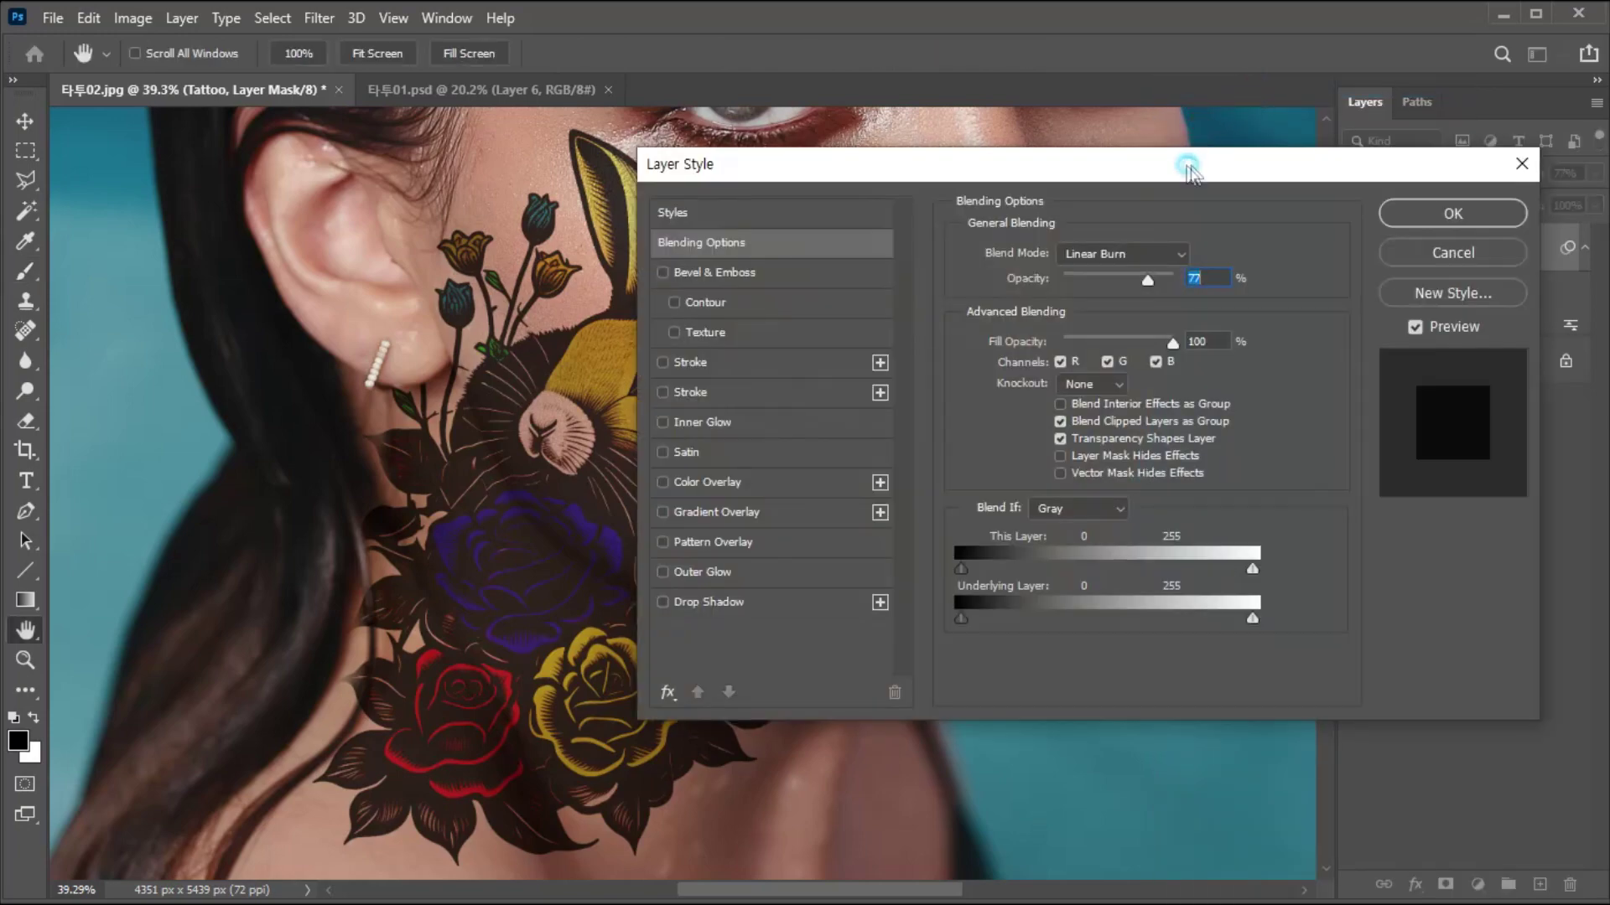
left_click_drag(1189, 163, 1137, 147)
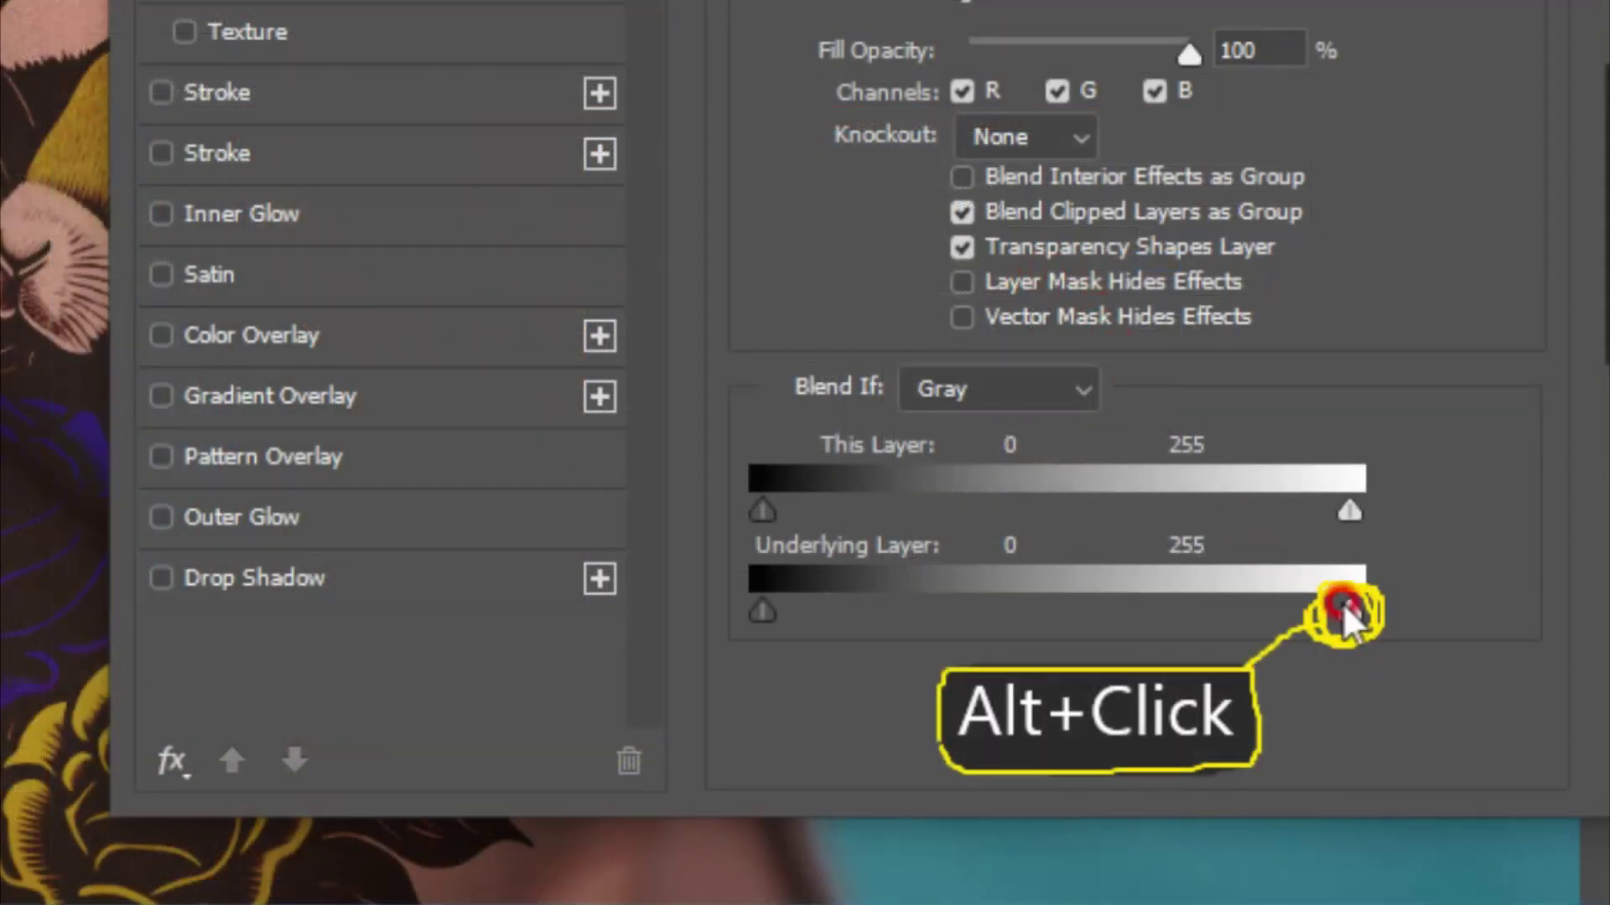
left_click_drag(1336, 608, 1089, 601)
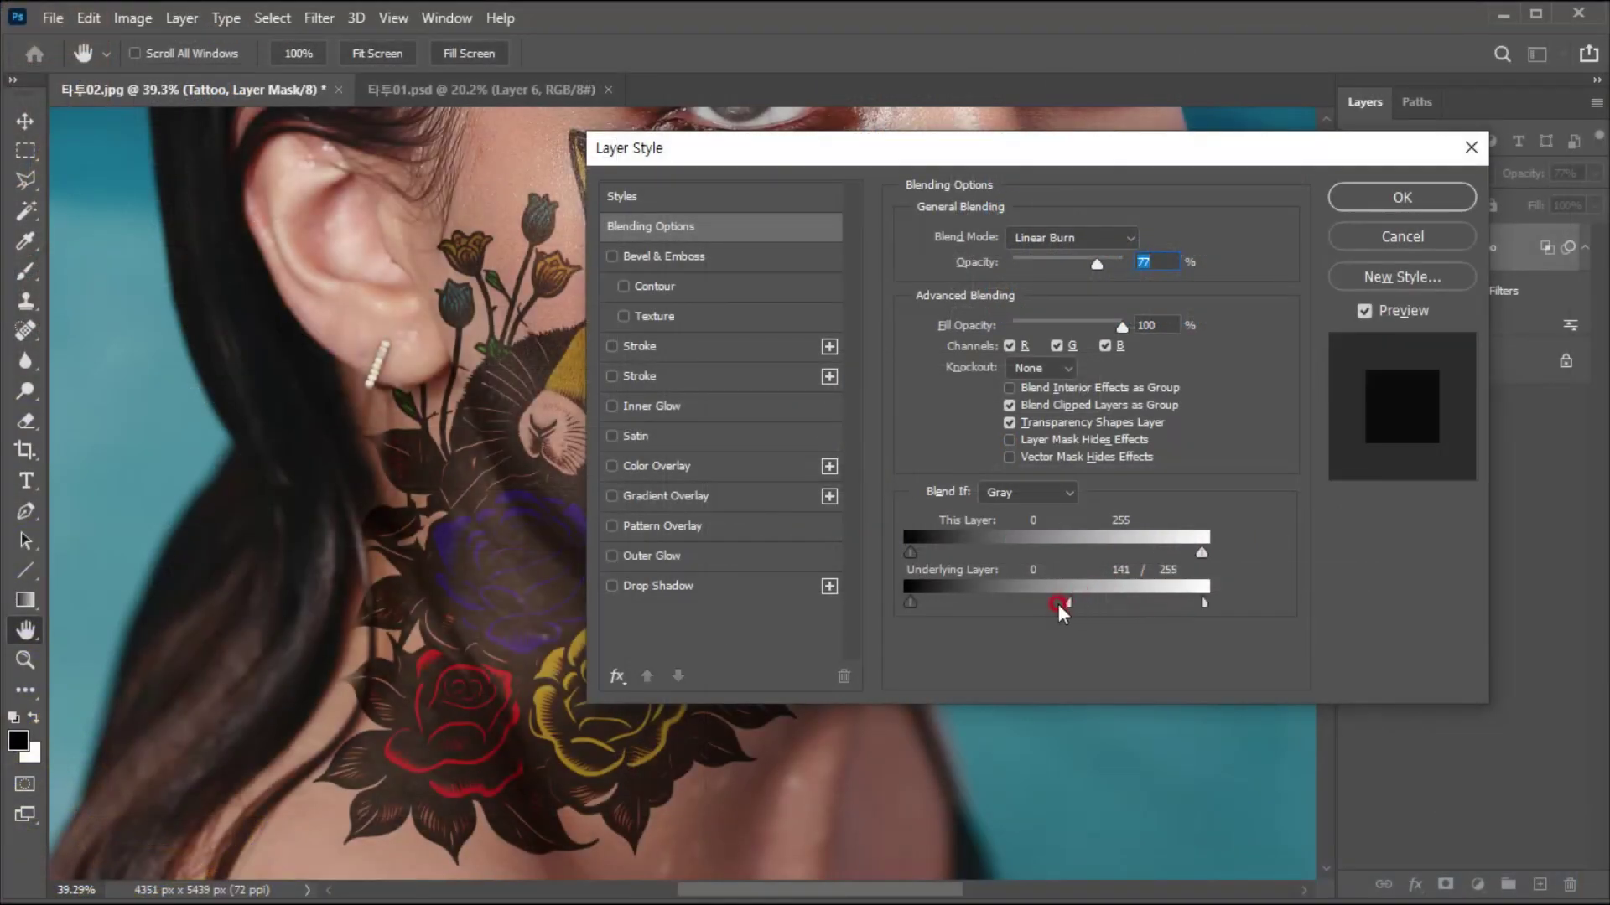
left_click(1400, 199)
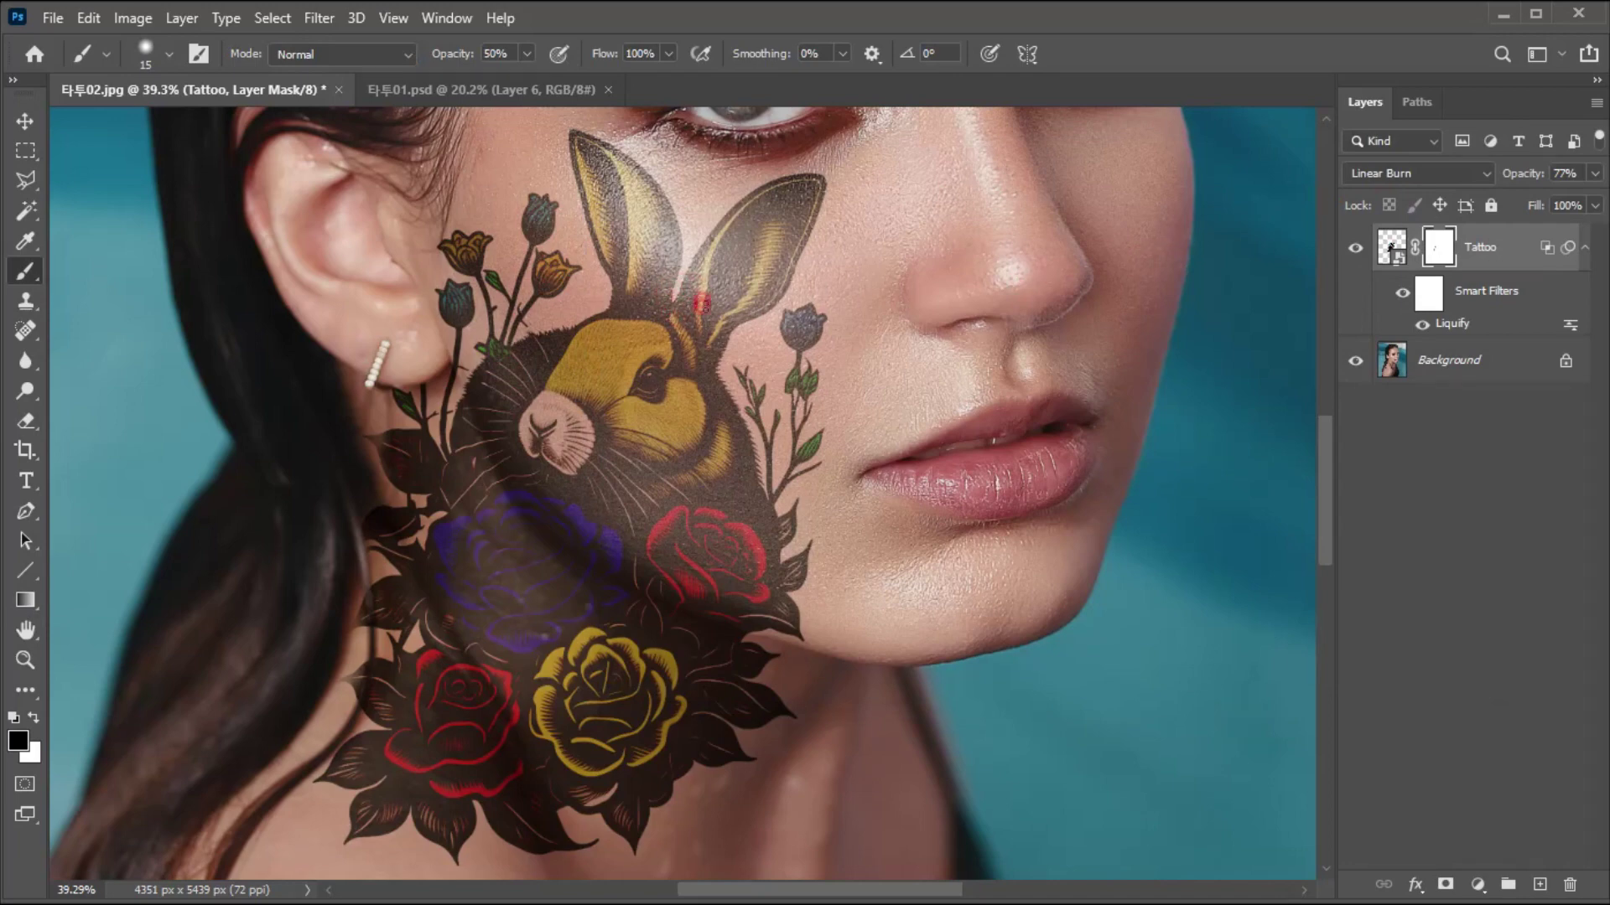
Apply a red Outer Glow to the Tattoo layer with Linear Burn mode, 37% opacity, 0% spread and 7 px size.
right_click(1472, 252)
left_click(1224, 87)
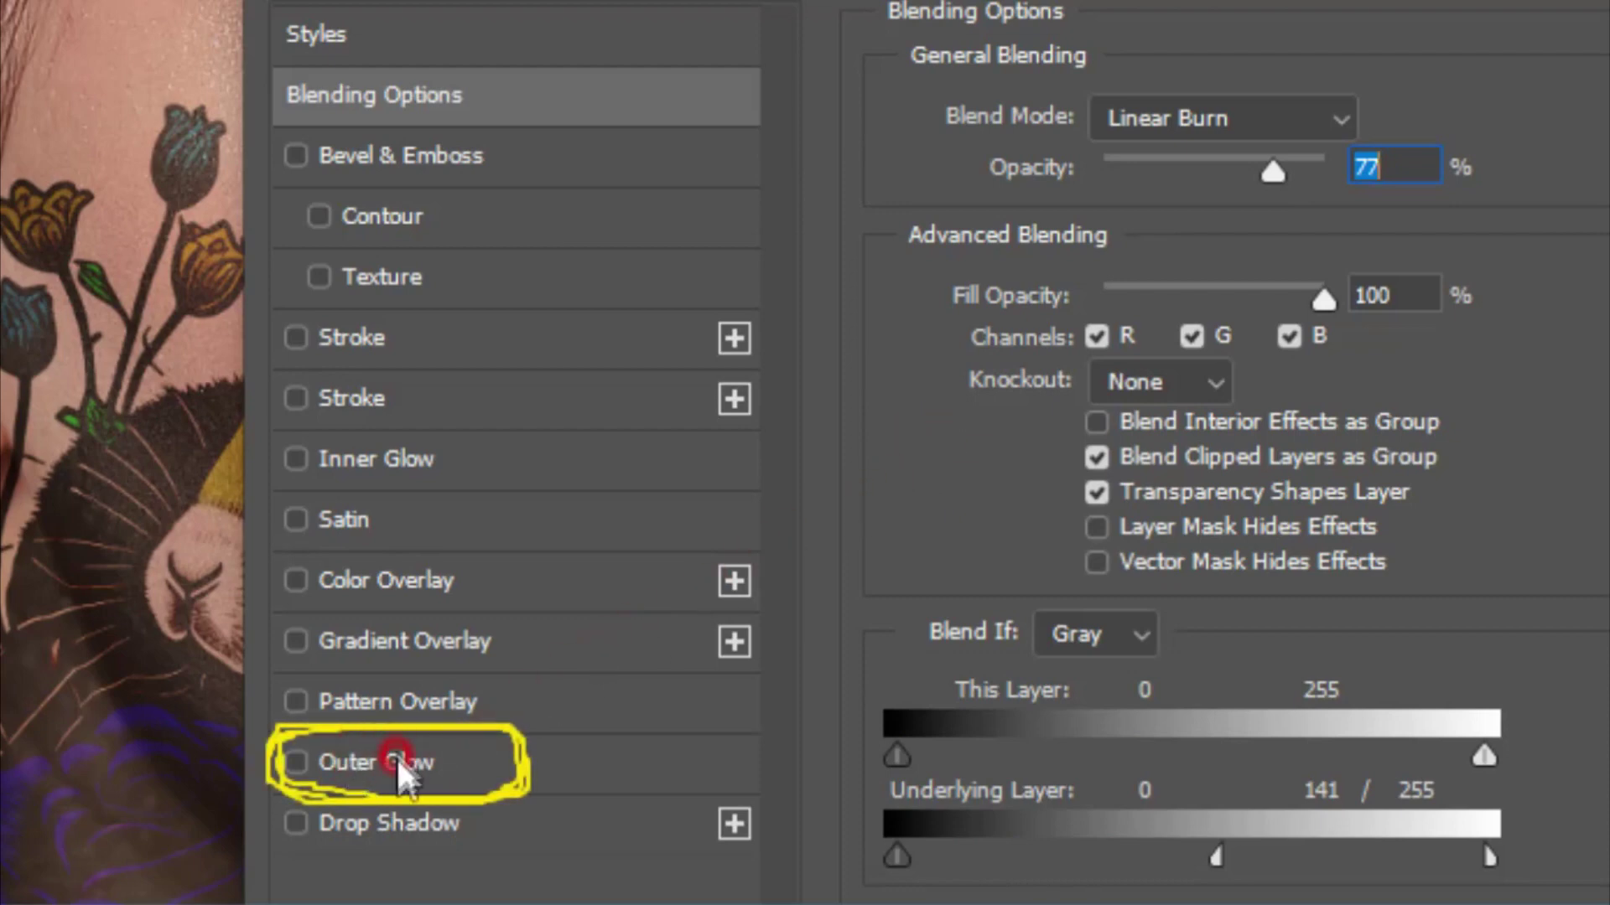
left_click(344, 763)
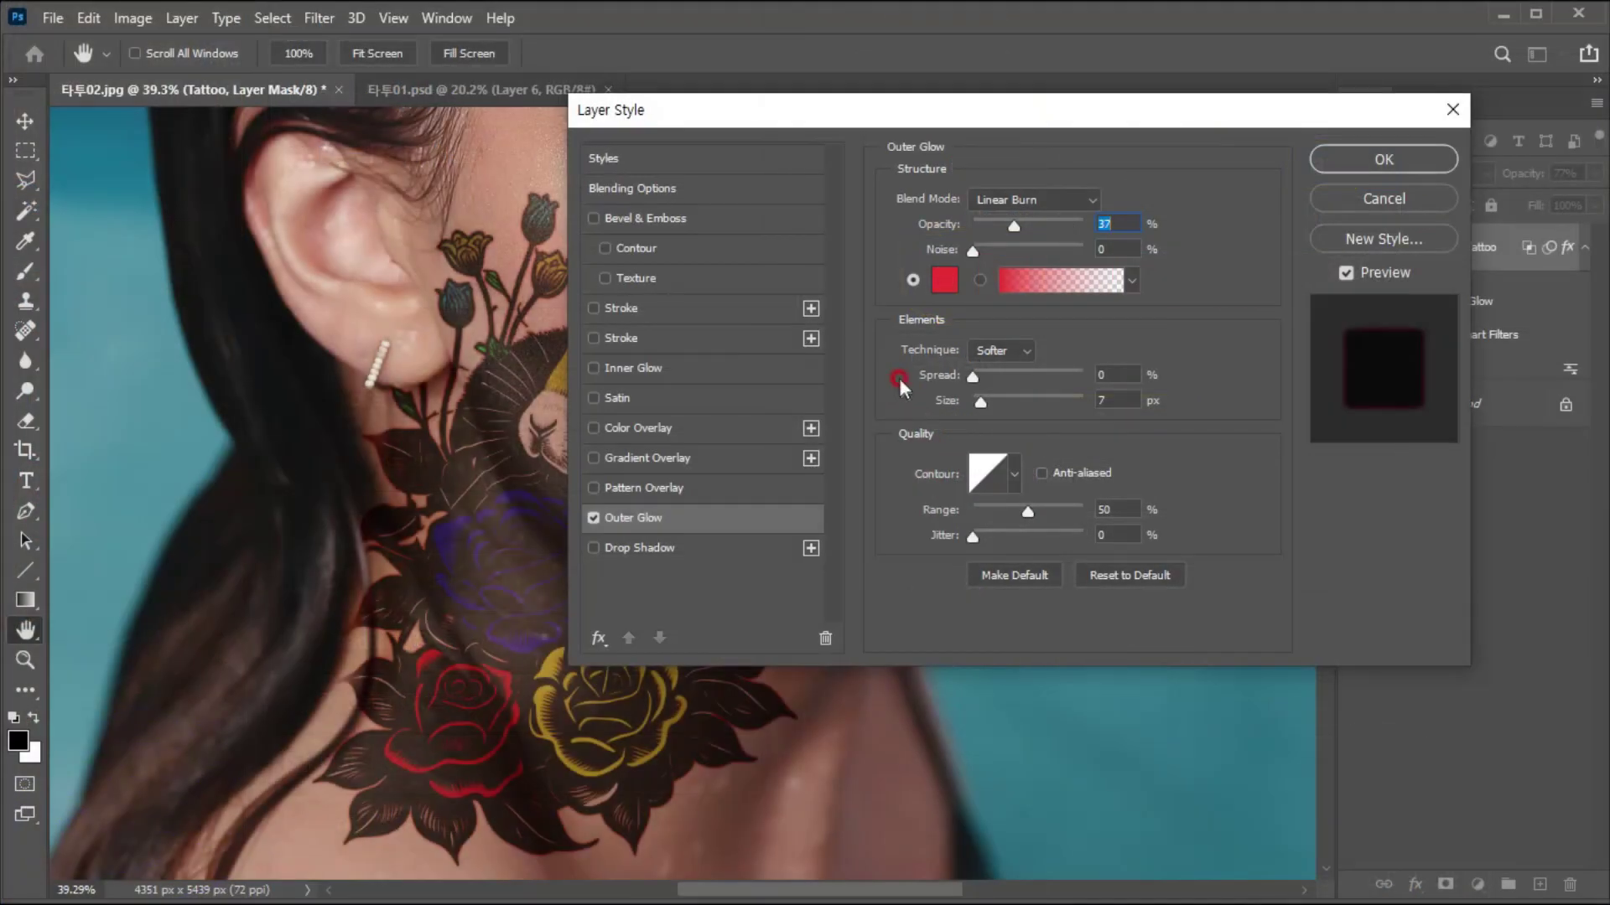
left_click(1383, 159)
left_click(658, 437)
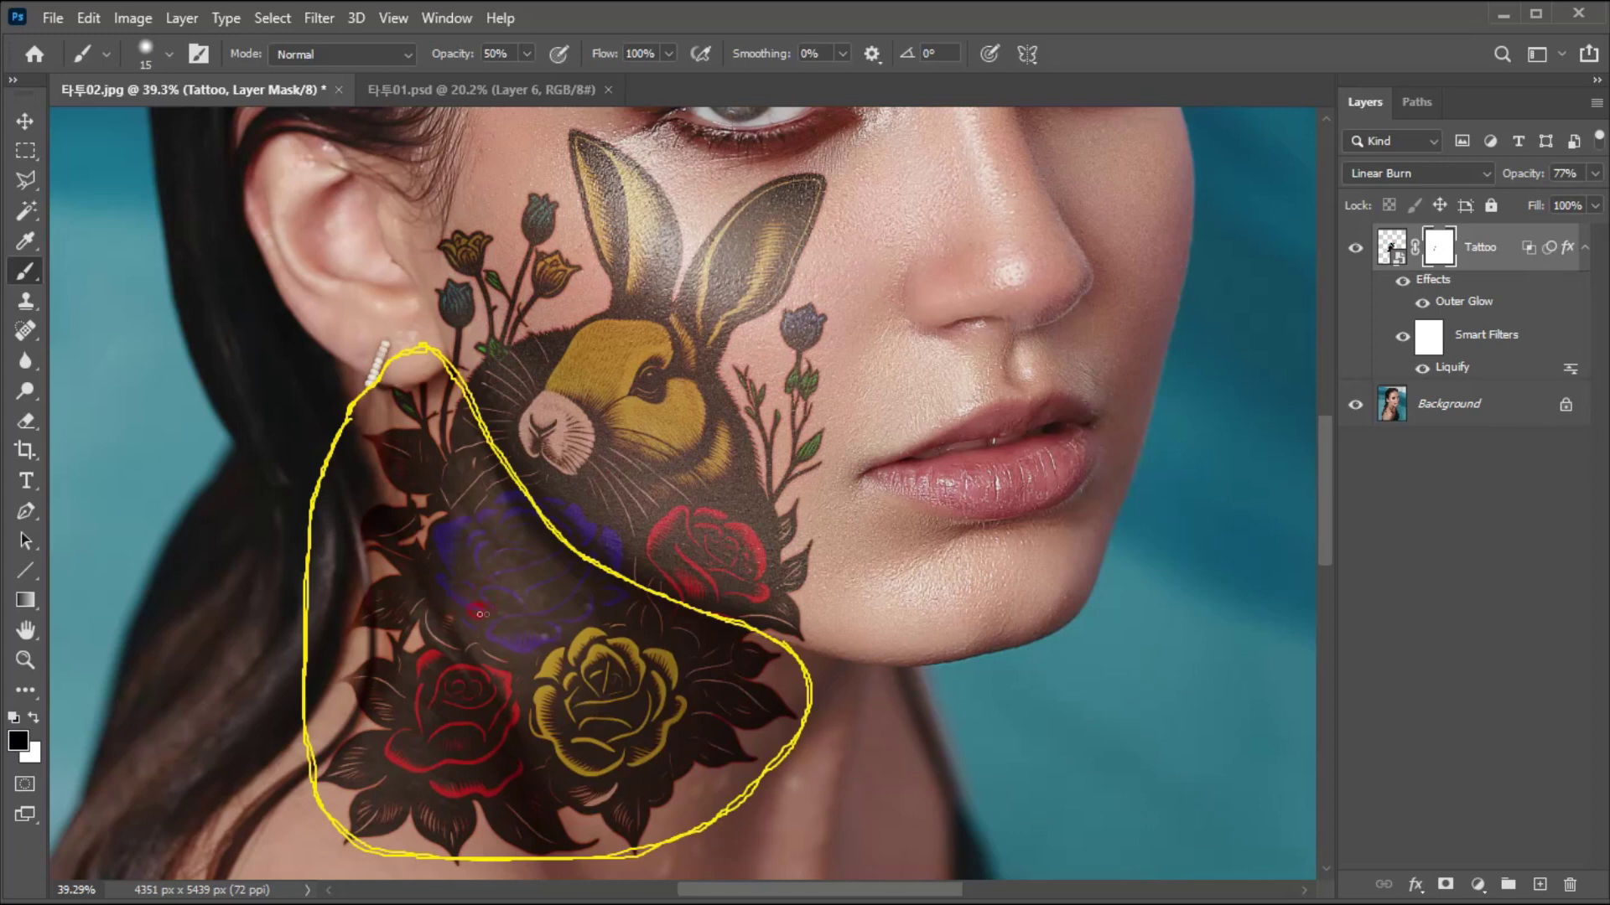
Apply a Gaussian Blur smart filter with a 4.6 pixel radius to the Tattoo layer.
left_click(1392, 241)
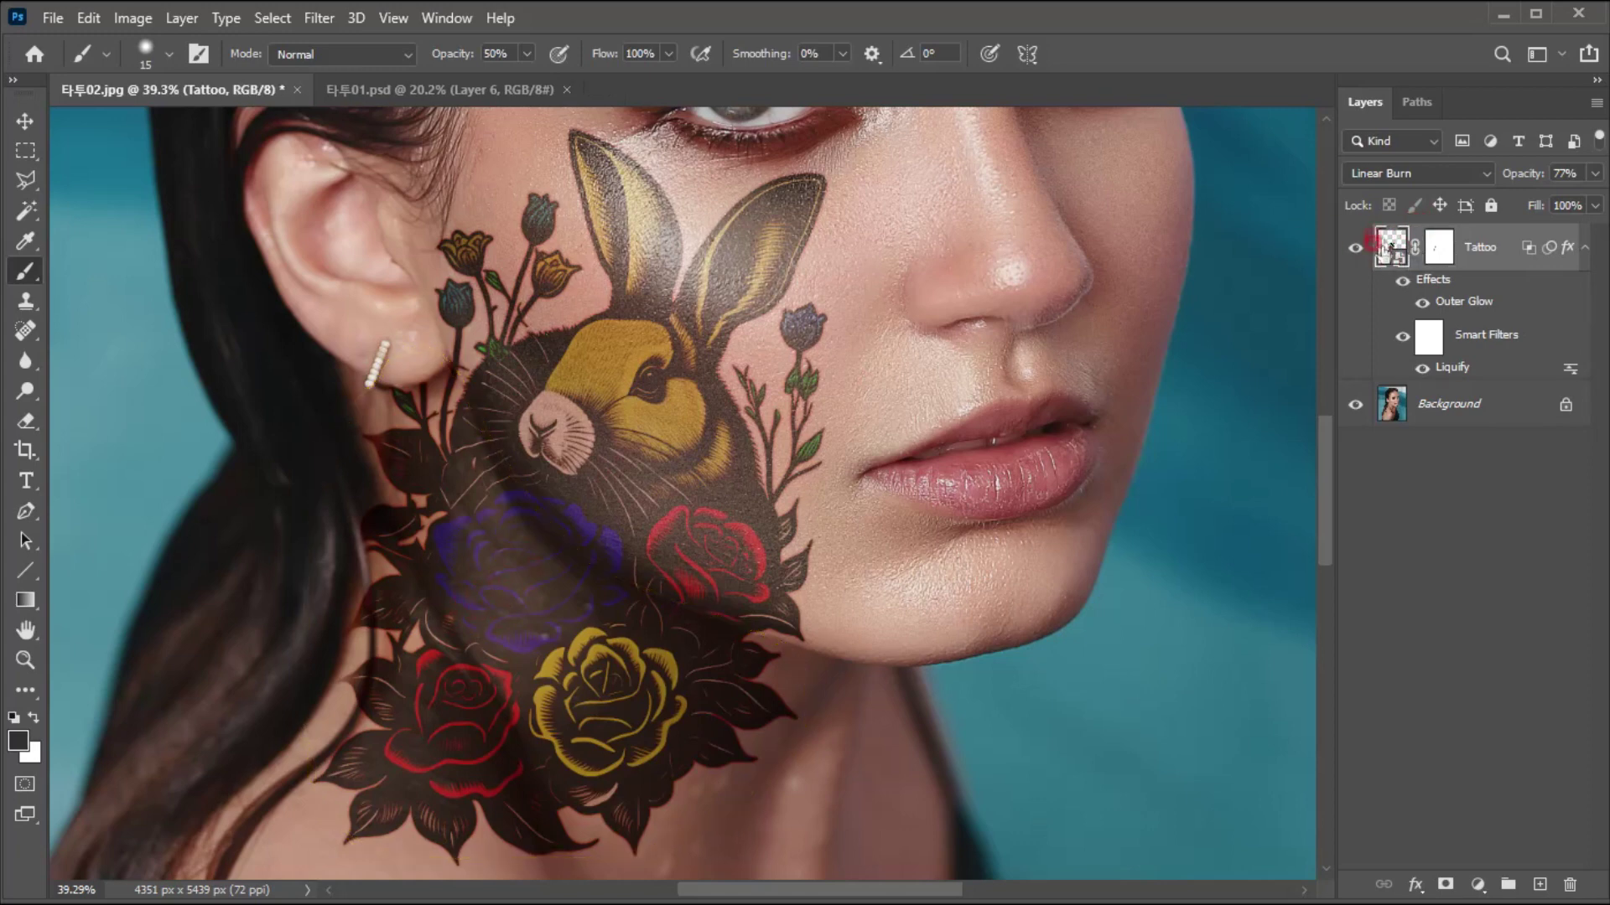
left_click(316, 18)
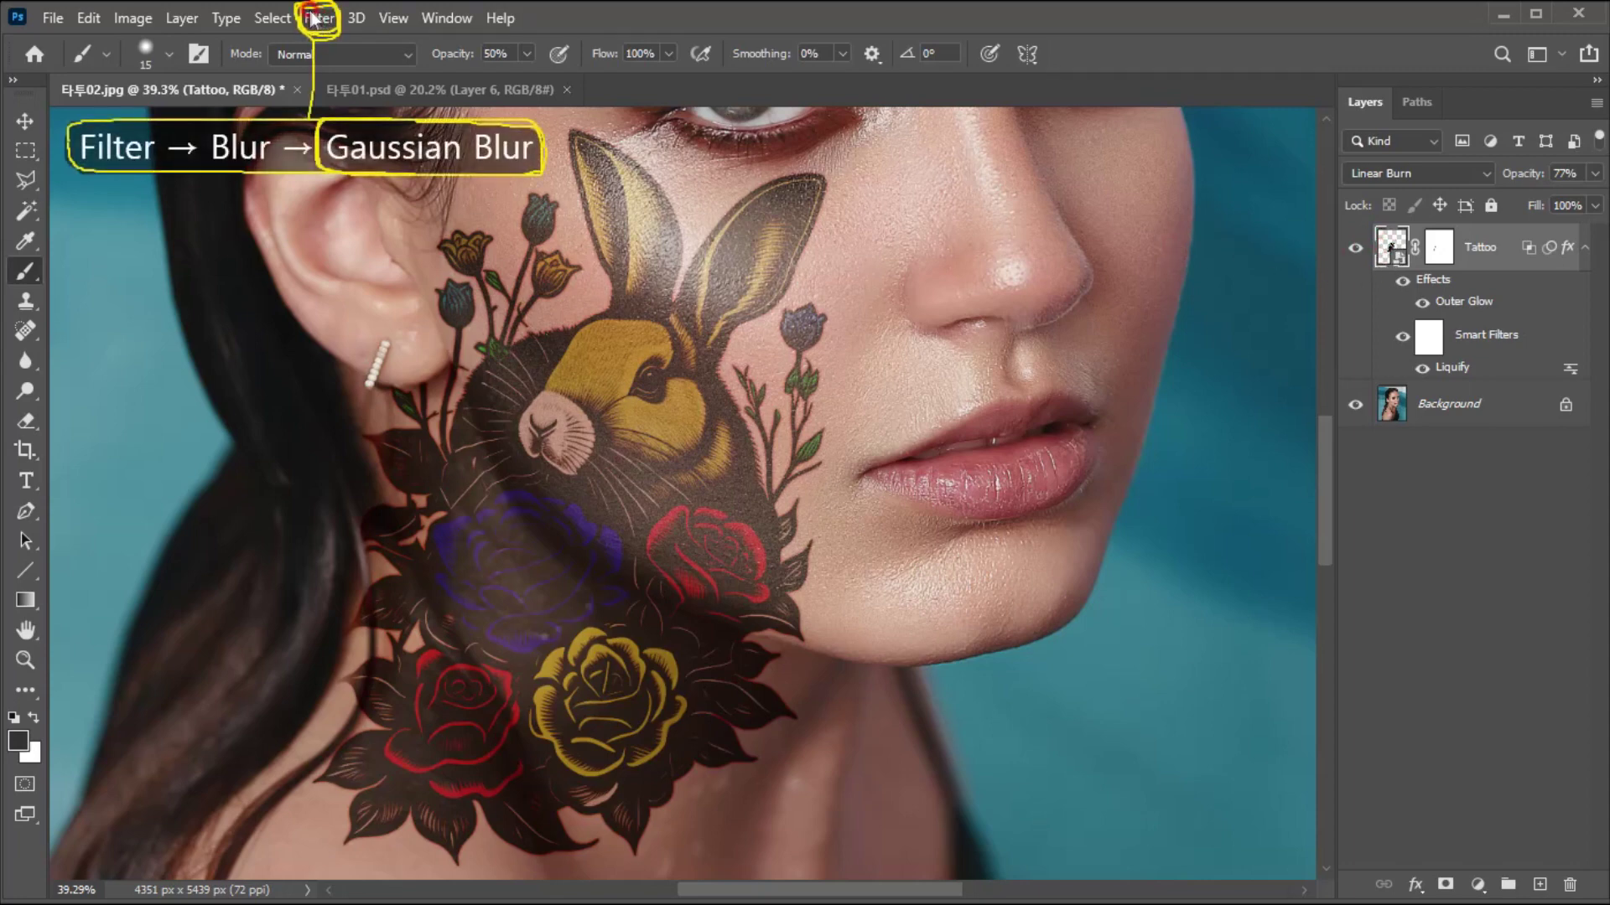
left_click(316, 18)
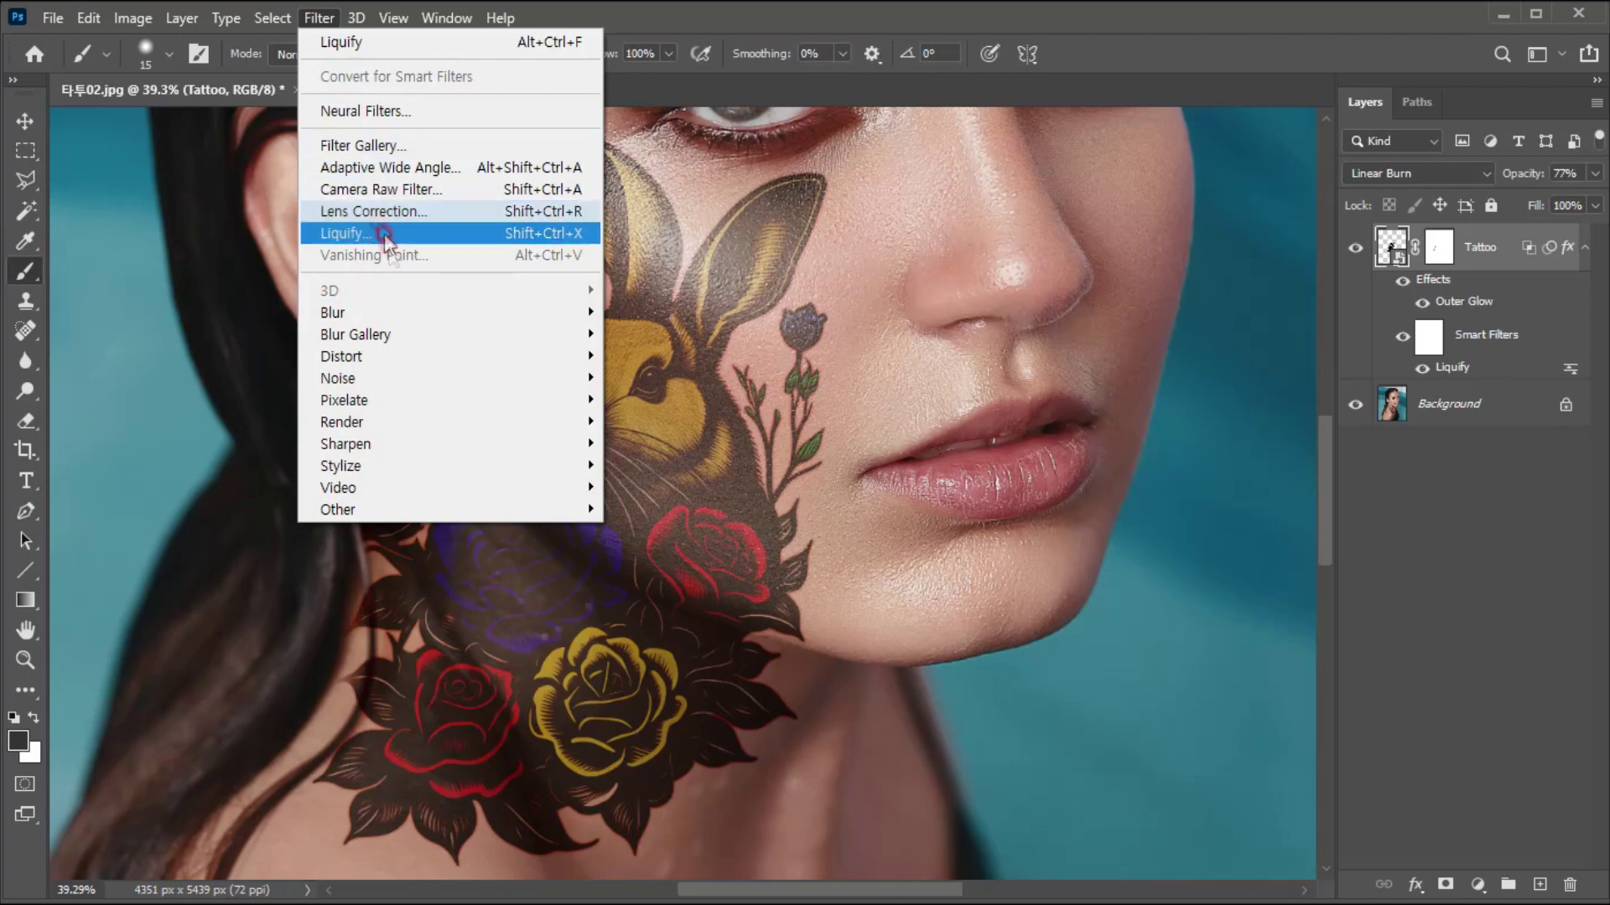
mouse_move(444, 312)
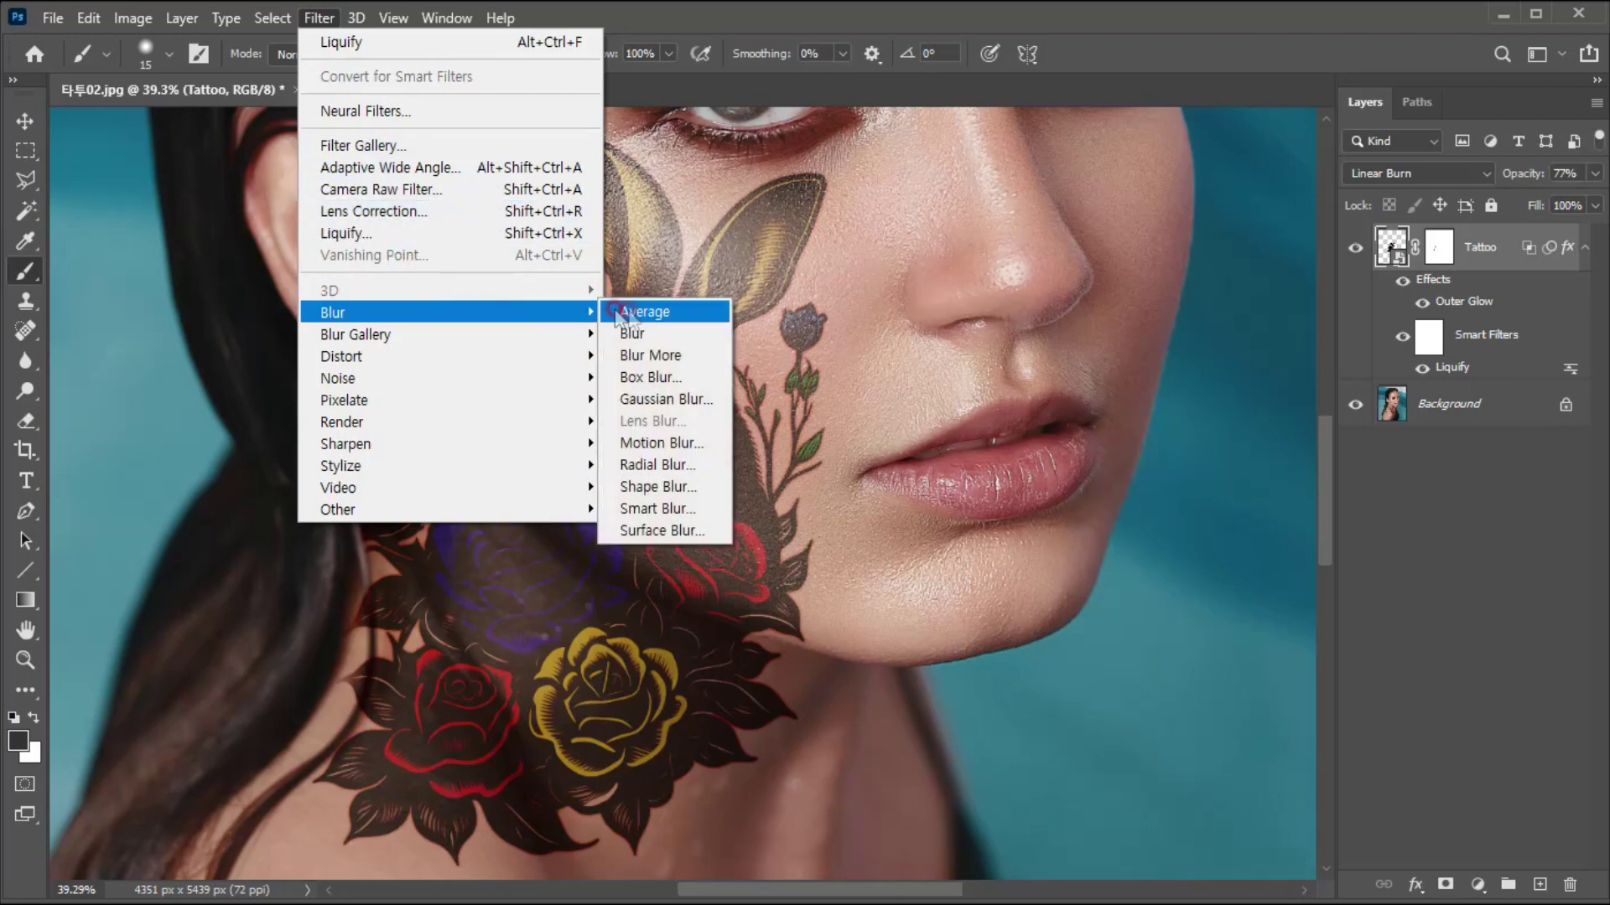
left_click(653, 399)
left_click_drag(917, 258, 910, 252)
left_click_drag(887, 595, 919, 597)
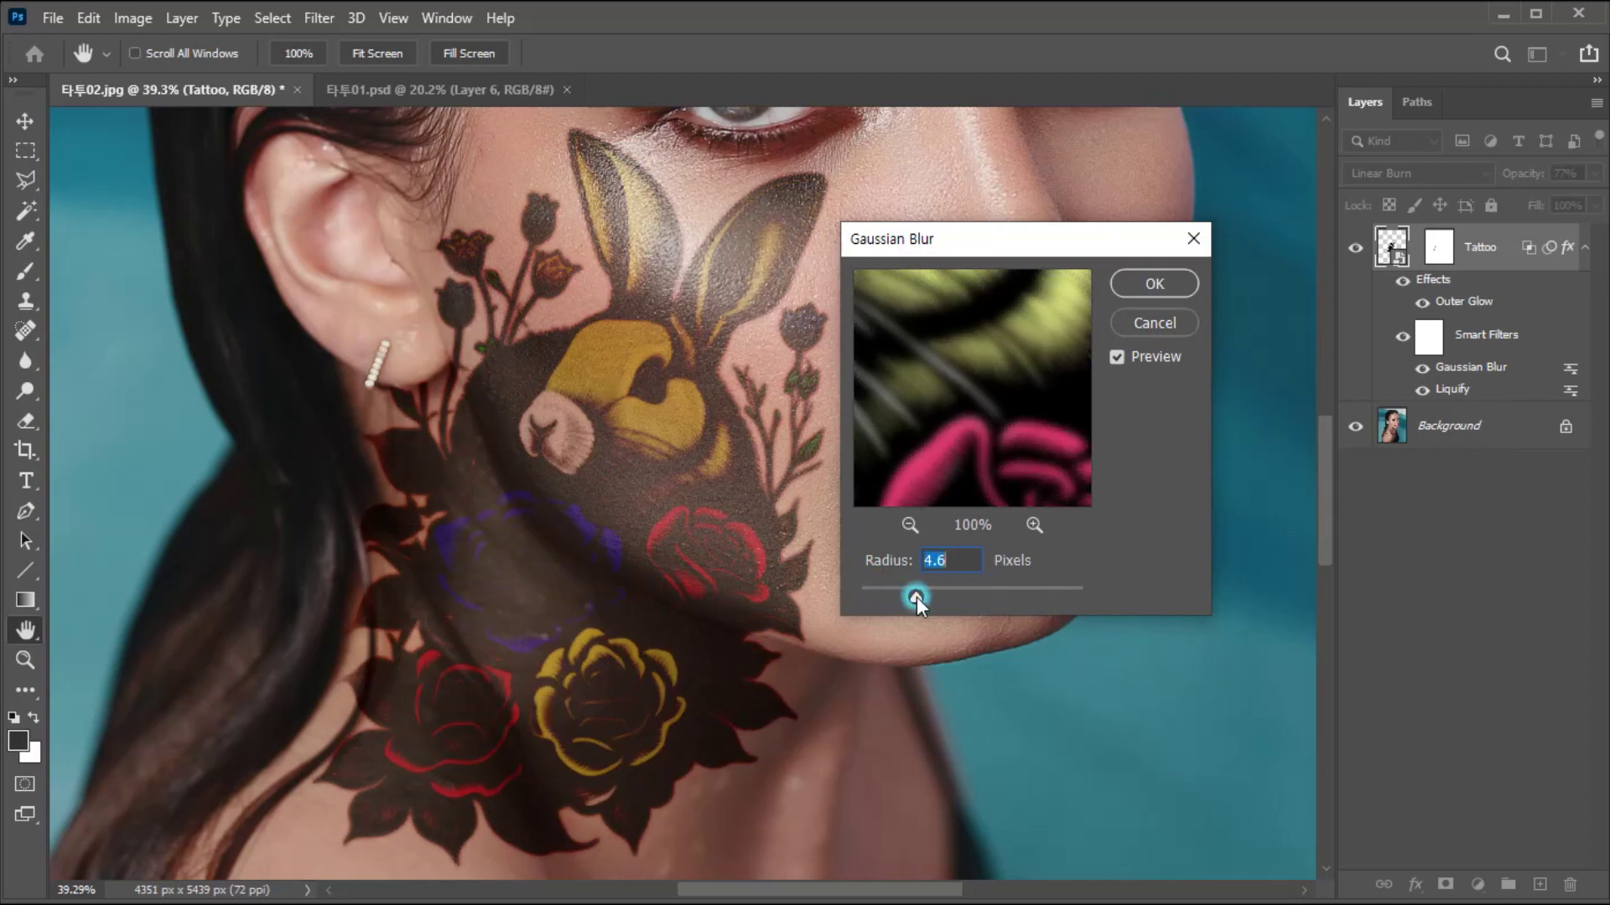
left_click(1032, 387)
left_click(1147, 282)
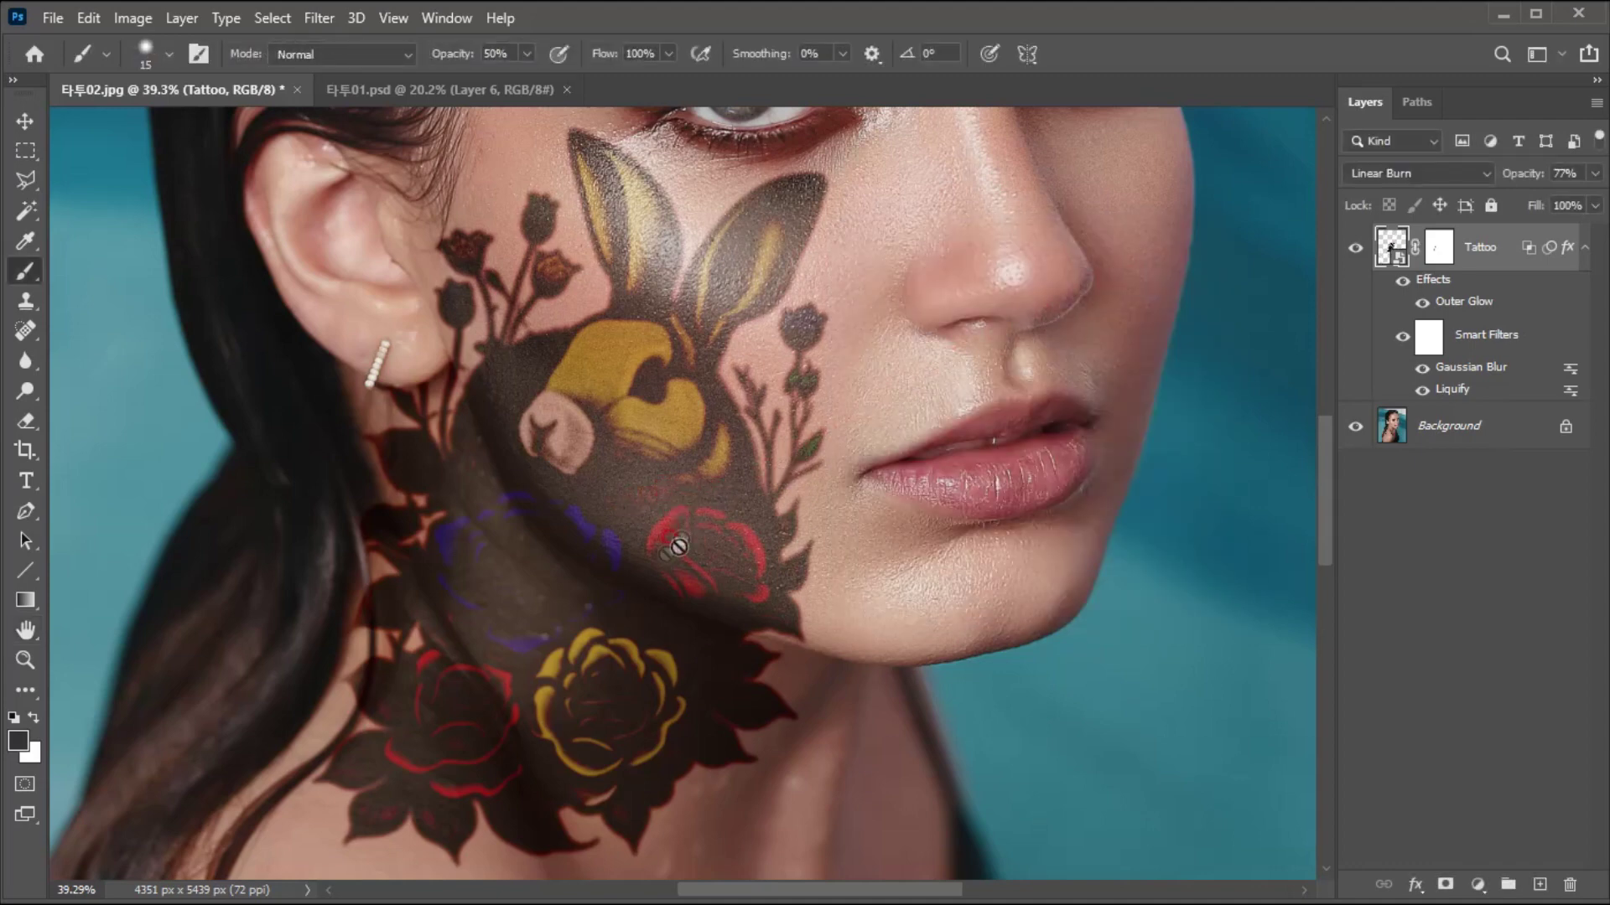
Target the Tattoo layer's smart filter mask, with brush opacity at 100% and the foreground color set to dark gray 242323.
left_click(1428, 334)
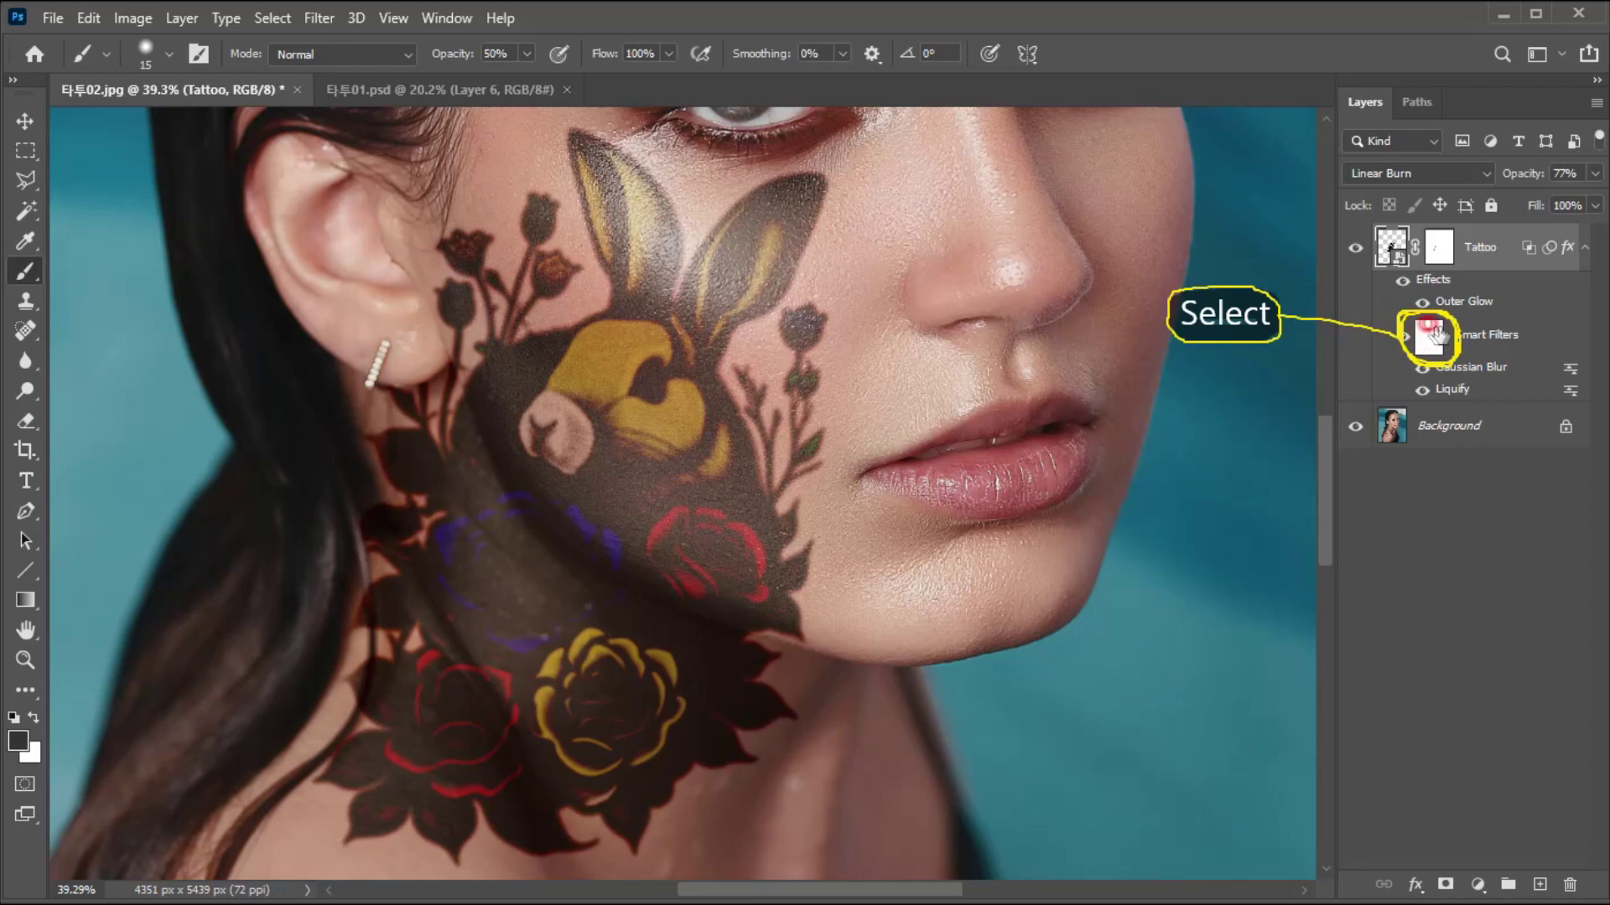
key("0")
left_click(1427, 337)
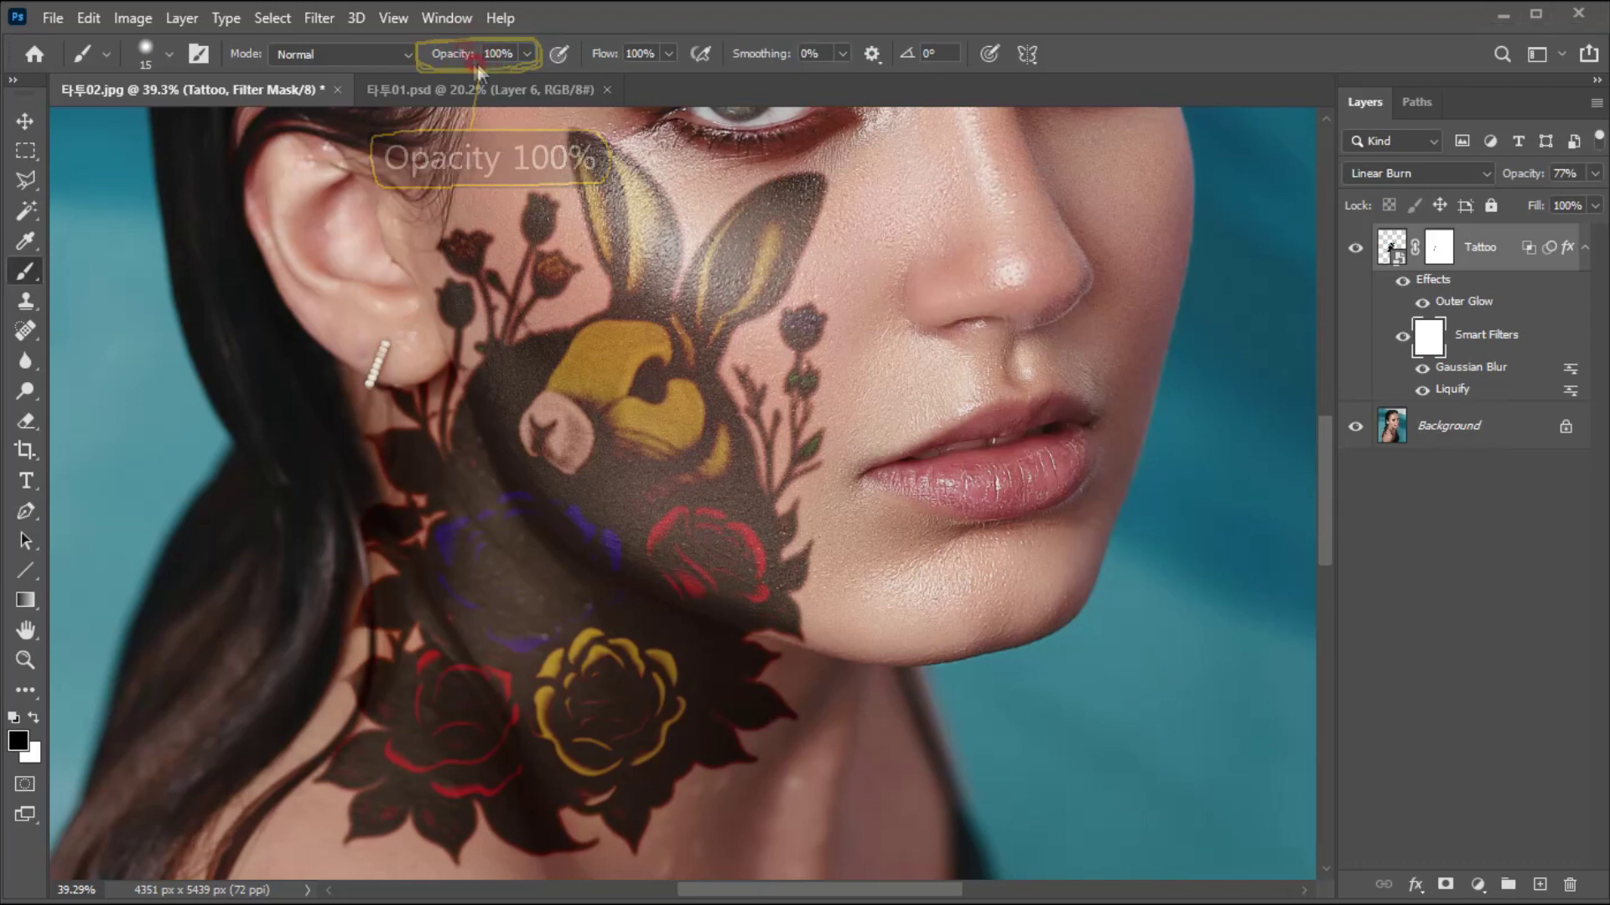
left_click(17, 740)
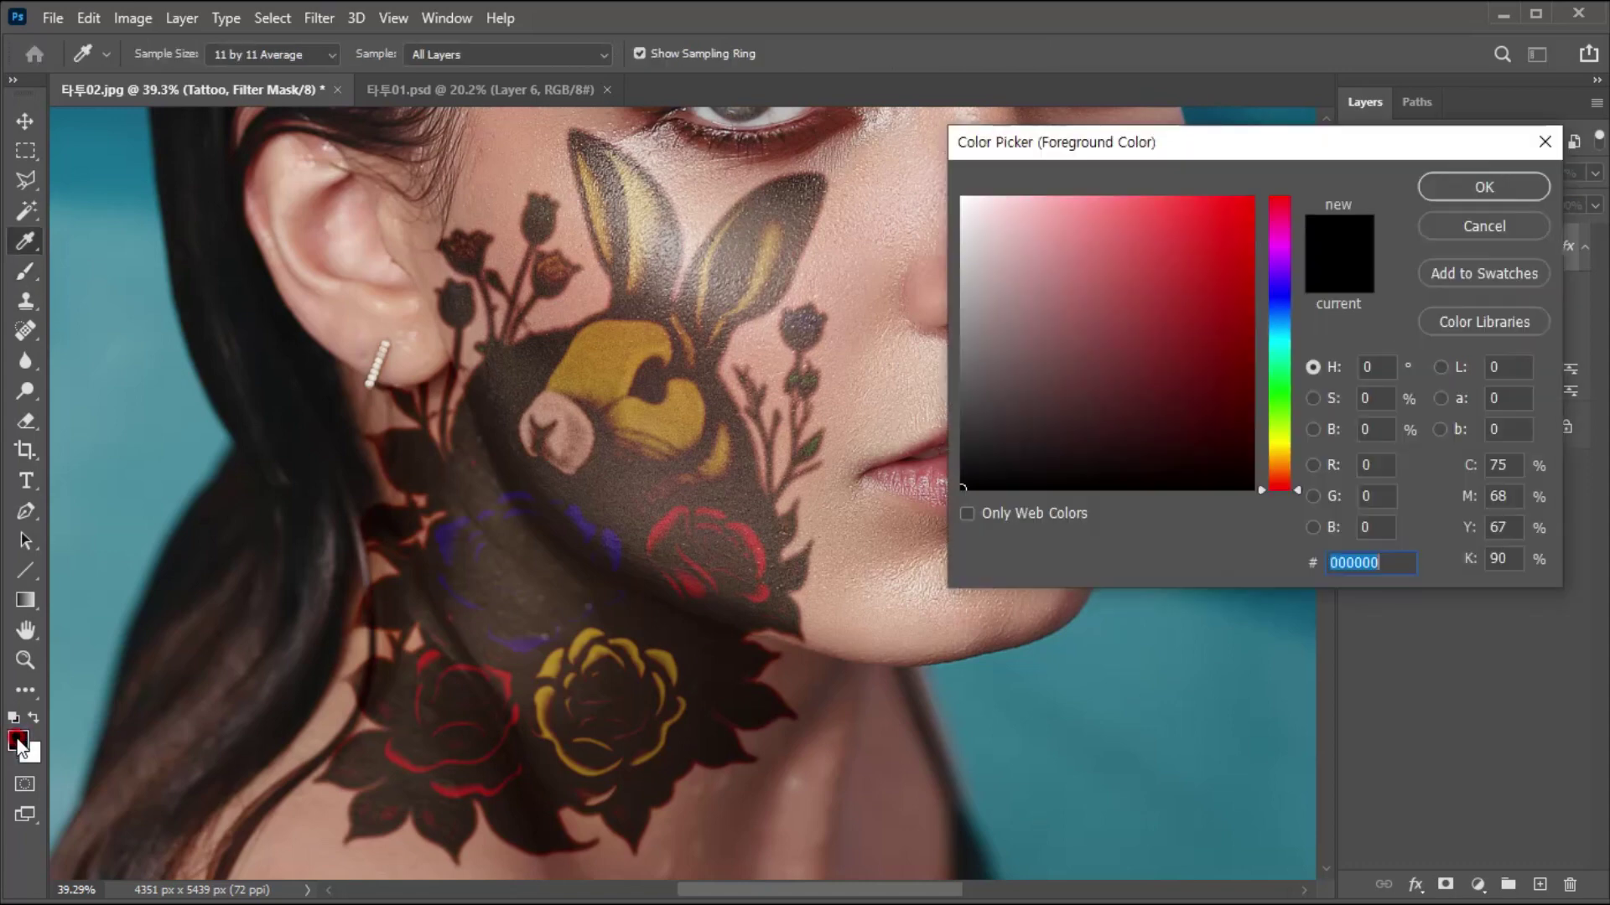
left_click_drag(1017, 151, 509, 252)
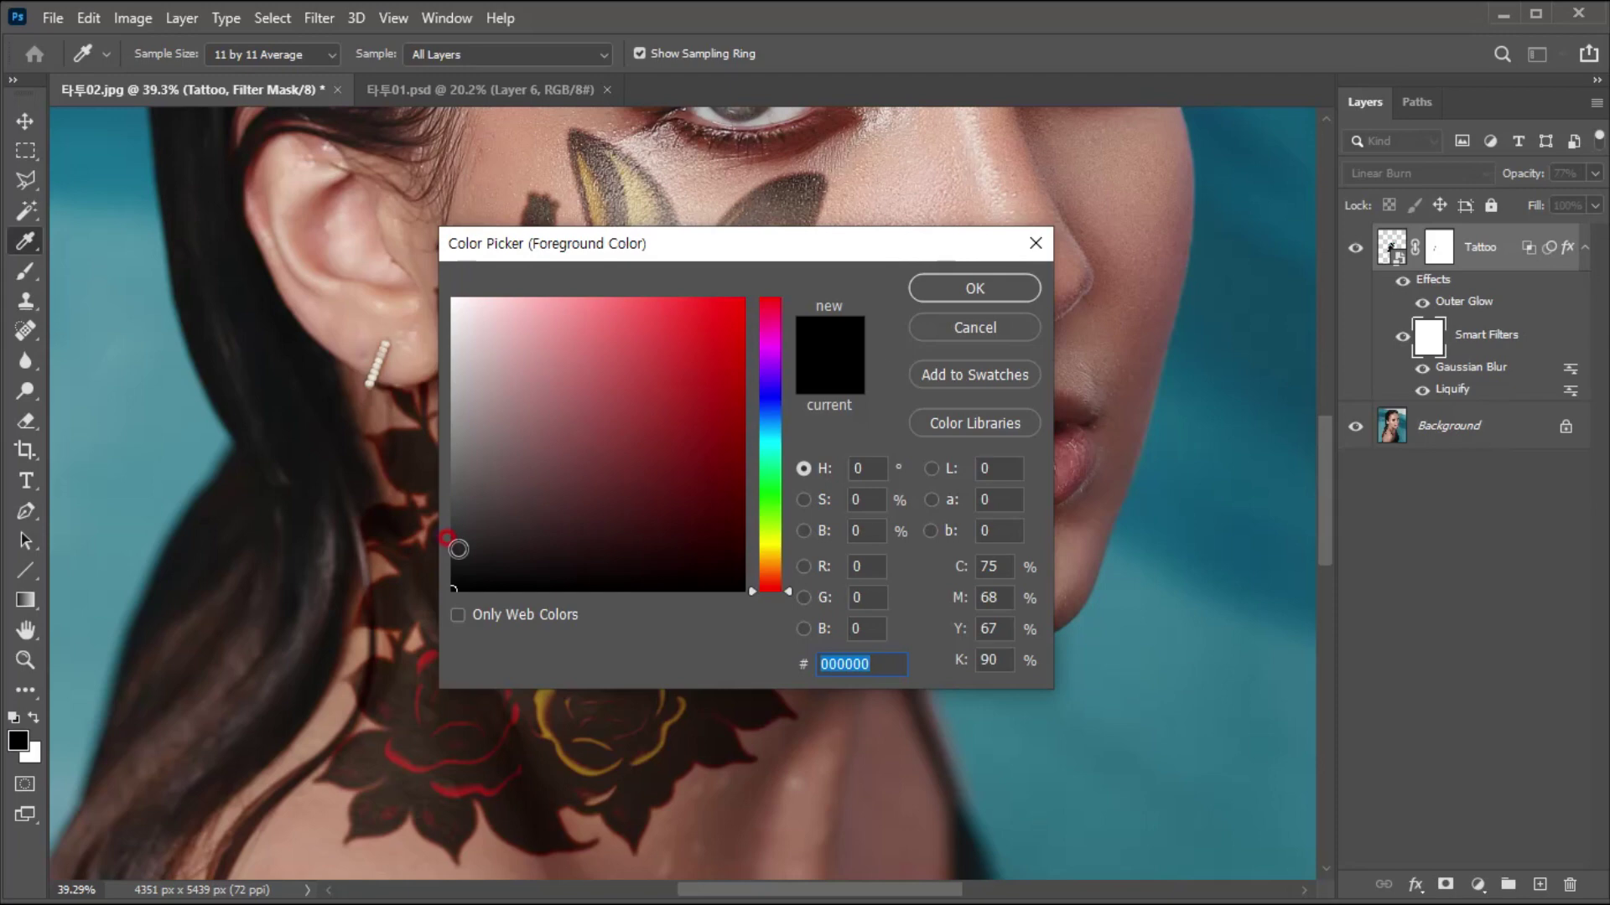
left_click(458, 550)
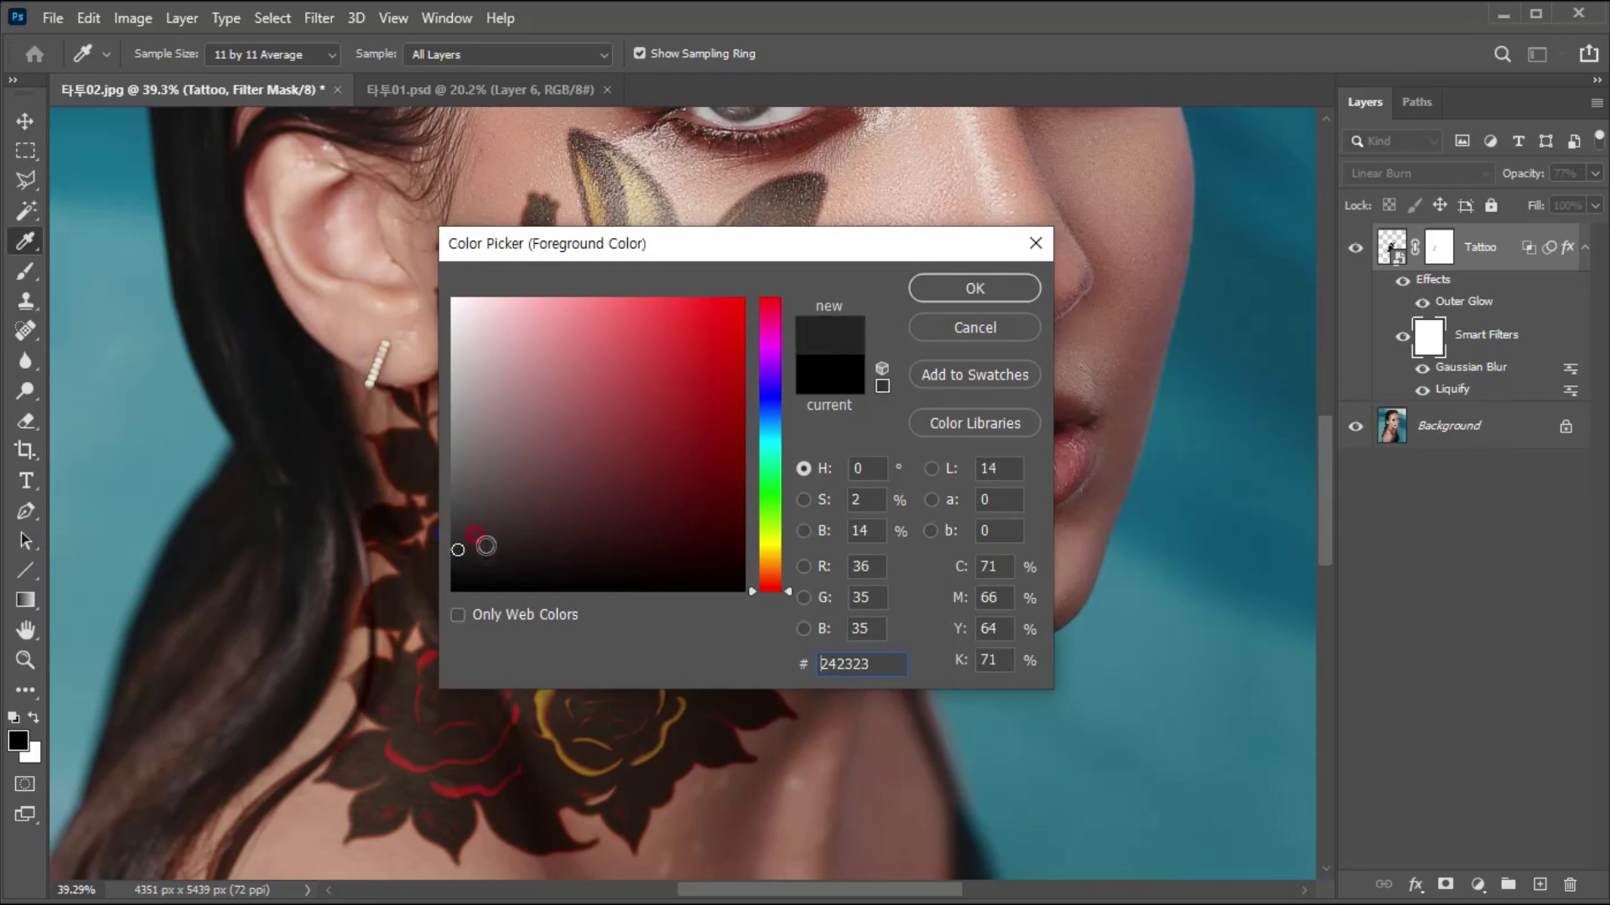
left_click(958, 284)
Paint the smart filter mask with a soft 300-size brush over the rabbit, upper tulips and cheek rose to reduce their blur.
key("b")
key("bracketright")
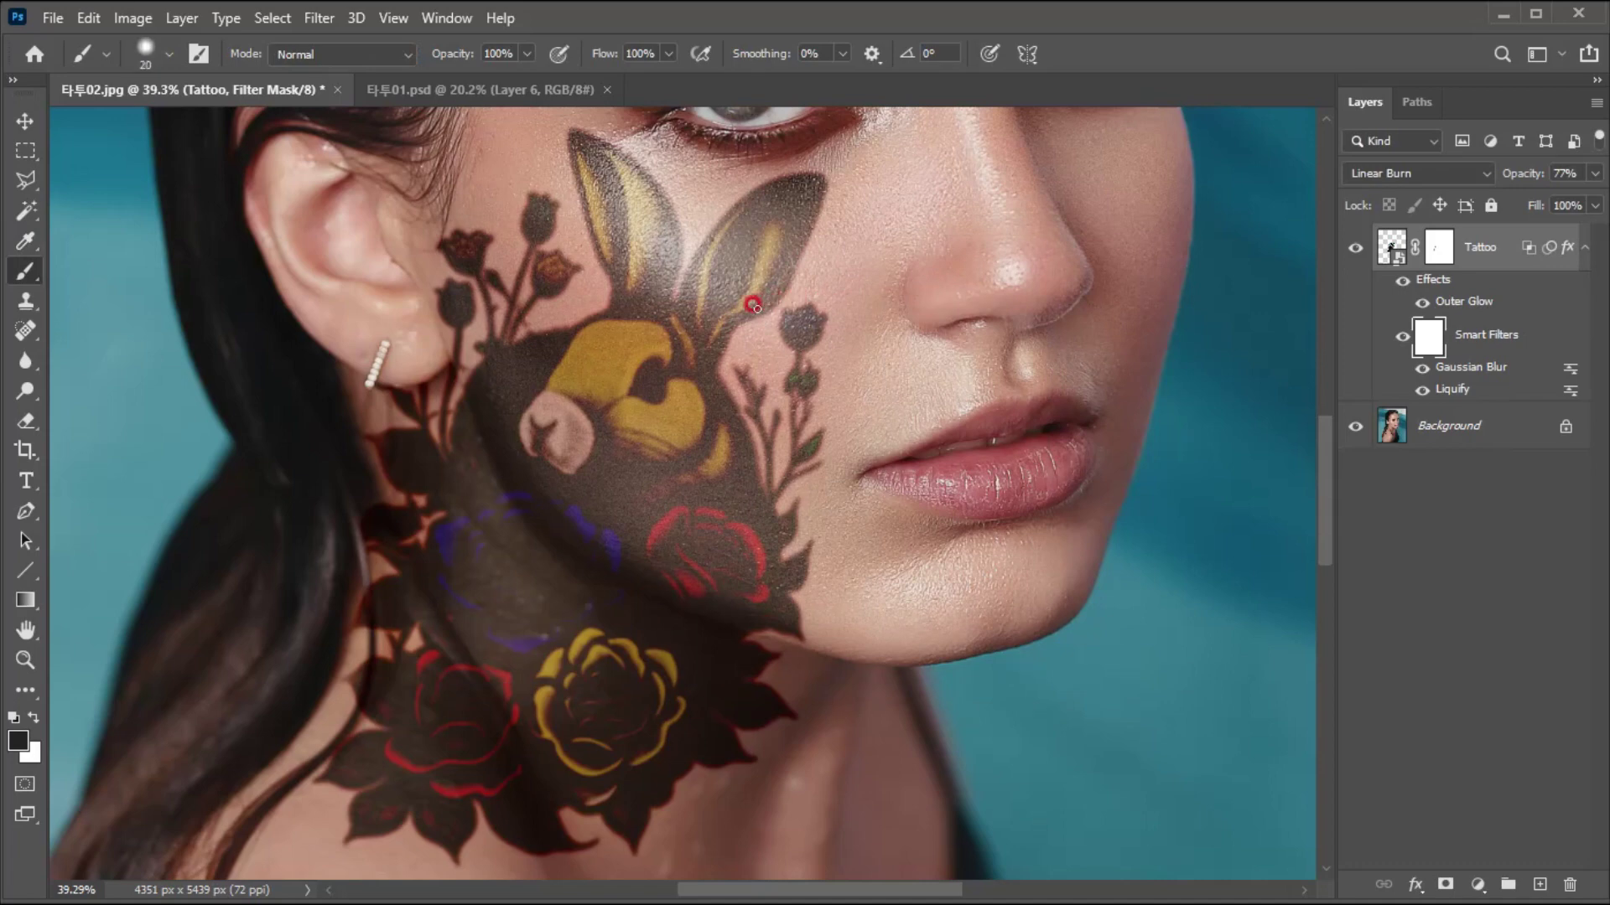
key("bracketright")
key("bracketright")
key("bracketright")
key("bracketright")
key("bracketright")
key("bracketright")
key("bracketright")
key("bracketright")
key("bracketright")
key("bracketright")
key("bracketright")
mouse_move(500, 253)
left_mouse_down()
mouse_move(545, 300)
mouse_move(556, 232)
mouse_move(599, 241)
mouse_move(594, 181)
mouse_move(782, 241)
mouse_move(707, 354)
mouse_move(763, 209)
mouse_move(658, 350)
mouse_move(688, 434)
mouse_move(525, 365)
mouse_move(602, 443)
mouse_move(859, 547)
mouse_move(736, 548)
mouse_move(824, 566)
mouse_move(813, 331)
mouse_move(618, 322)
mouse_move(663, 402)
mouse_move(800, 476)
mouse_move(560, 387)
mouse_move(807, 571)
mouse_move(829, 200)
mouse_move(545, 277)
left_mouse_up()
mouse_move(752, 335)
left_mouse_down()
mouse_move(718, 344)
mouse_move(706, 377)
left_mouse_up()
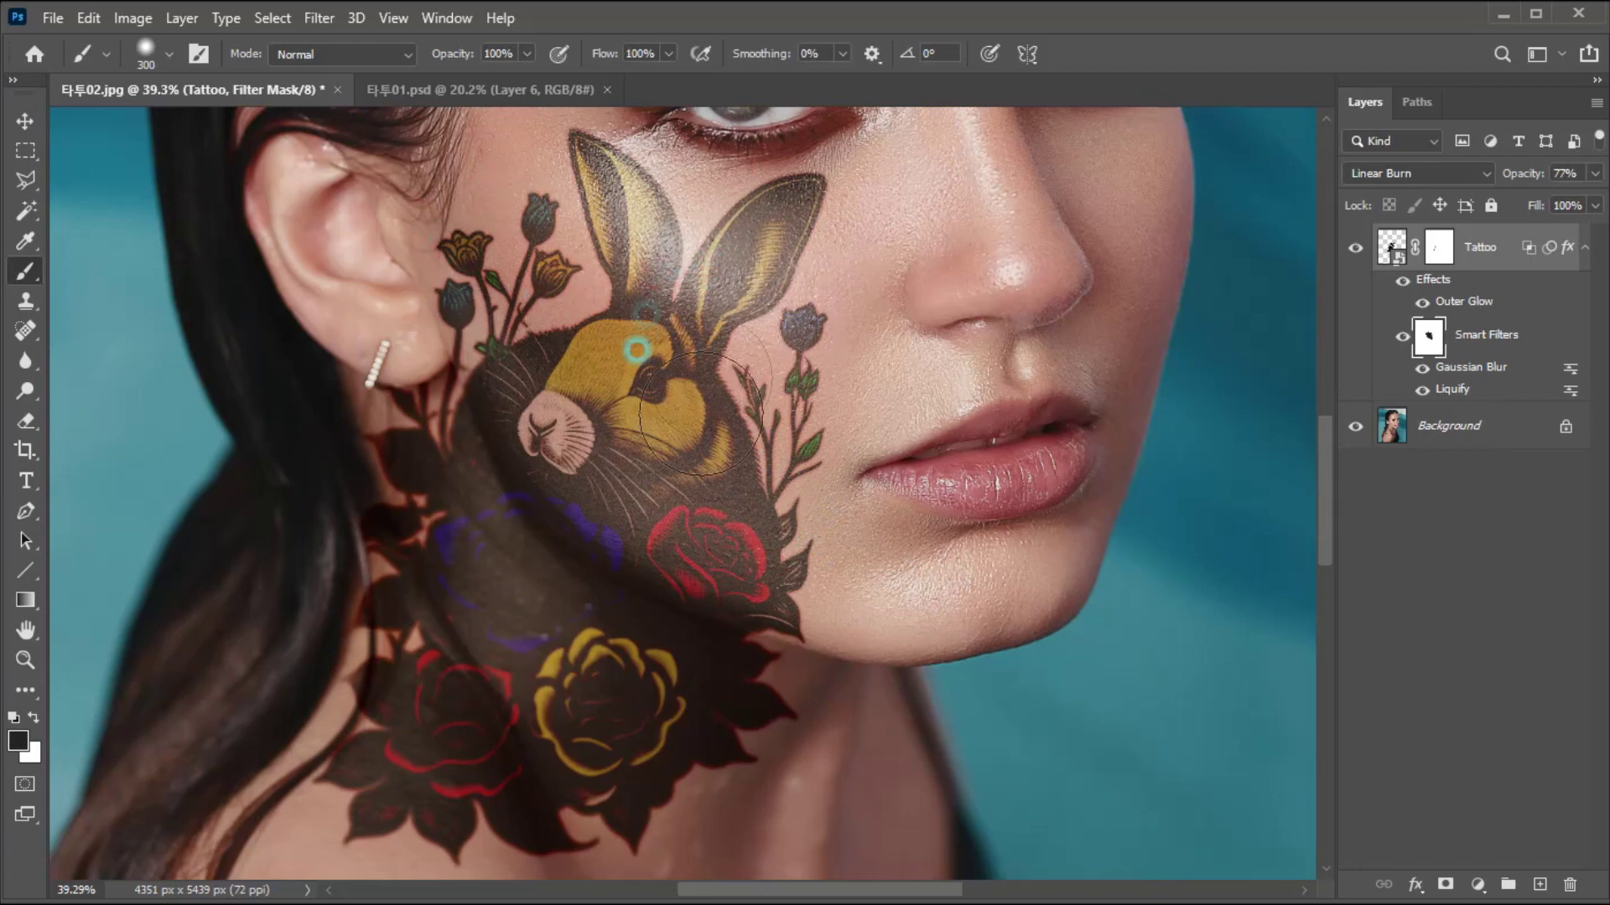
left_click(25, 121)
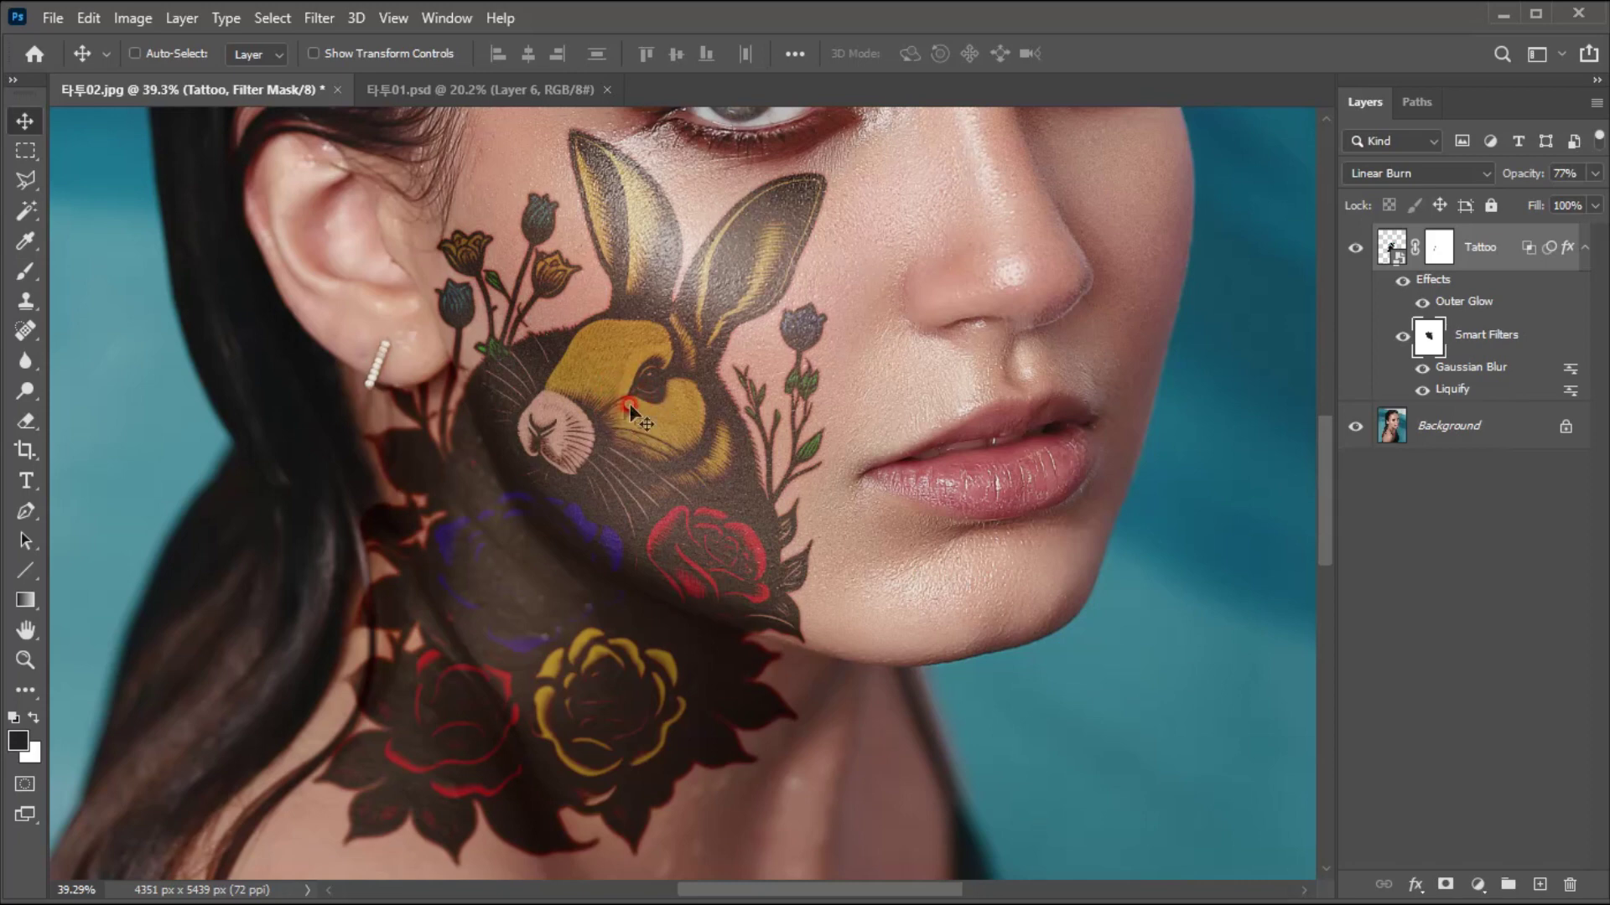
Add a Vibrance adjustment layer above the Tattoo layer and clip it to that layer.
left_click(1477, 883)
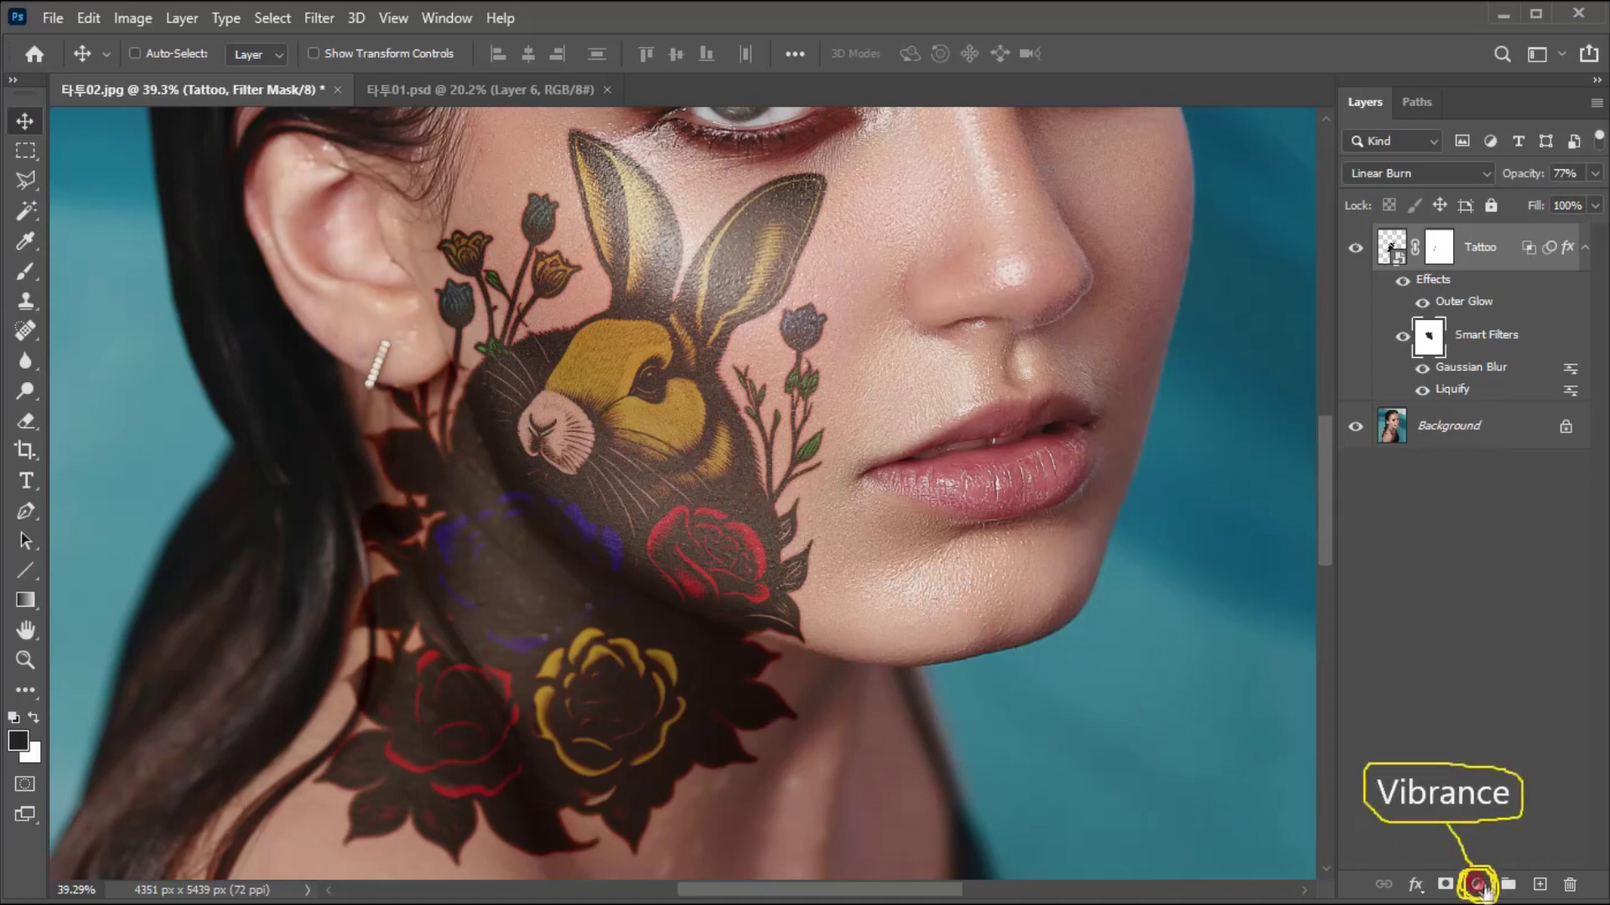
left_click(1477, 884)
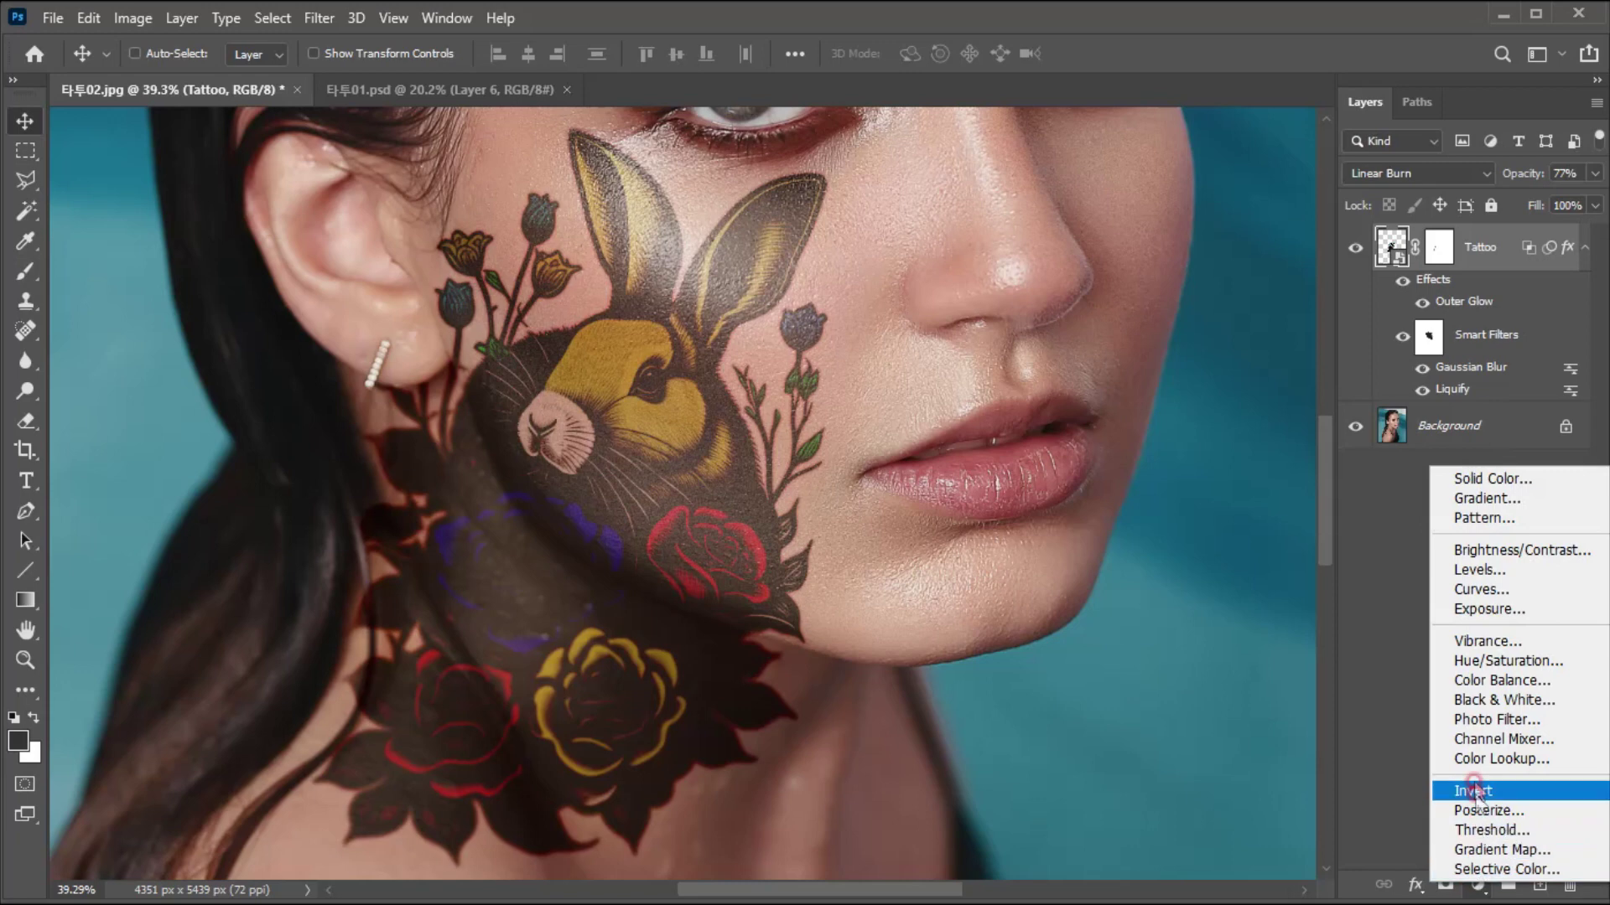
left_click(1473, 642)
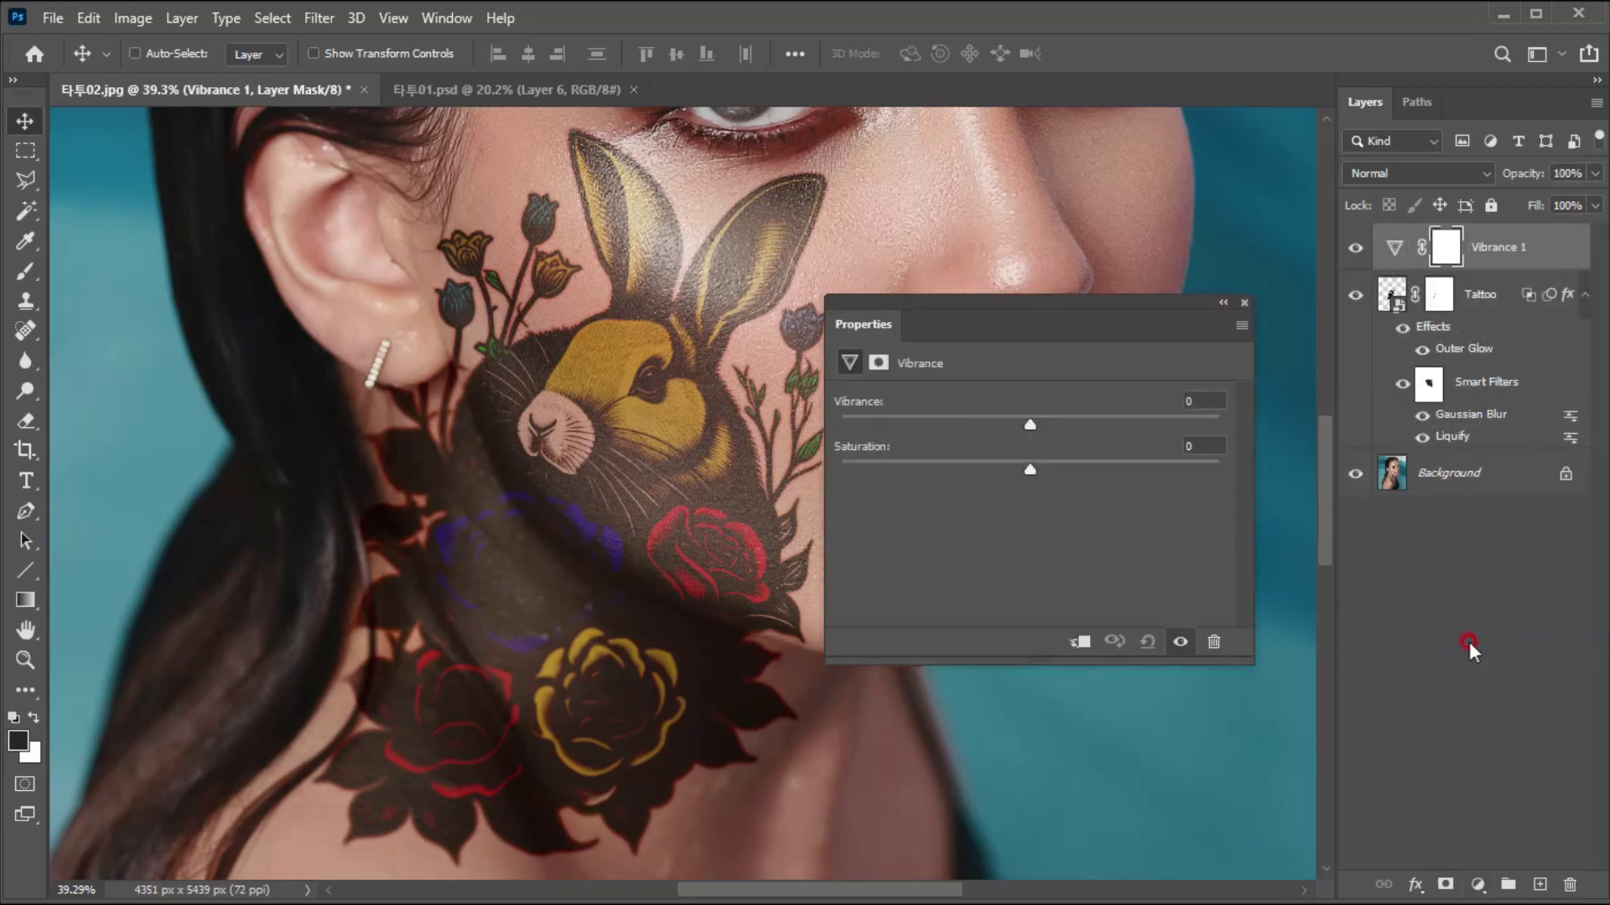
left_click(1079, 643)
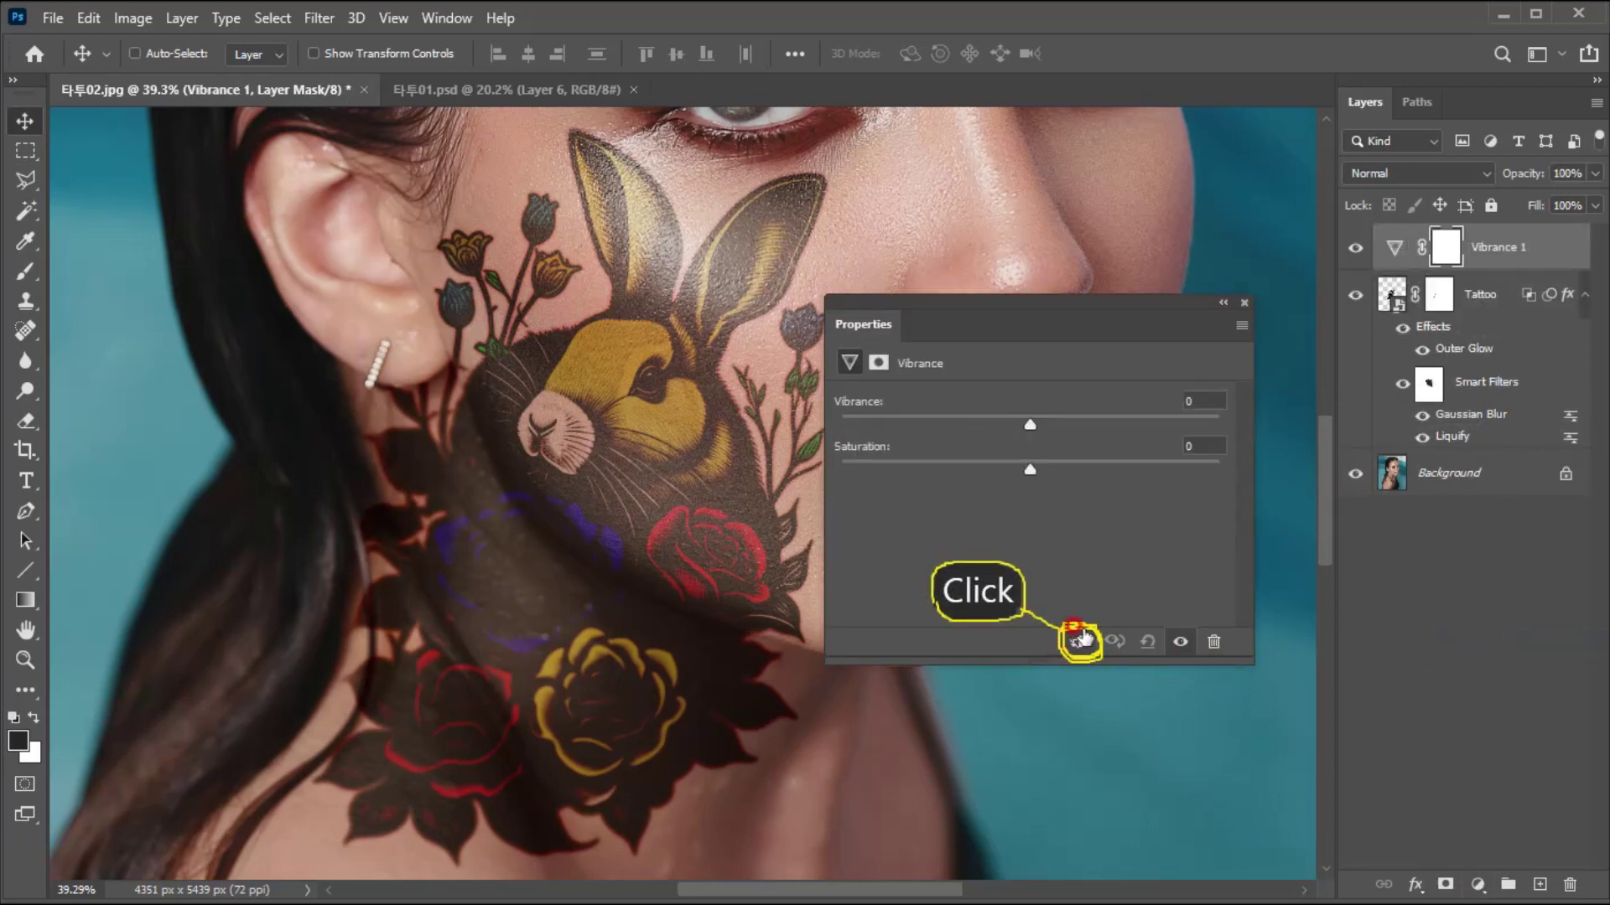
left_click(1080, 642)
left_click(1078, 646)
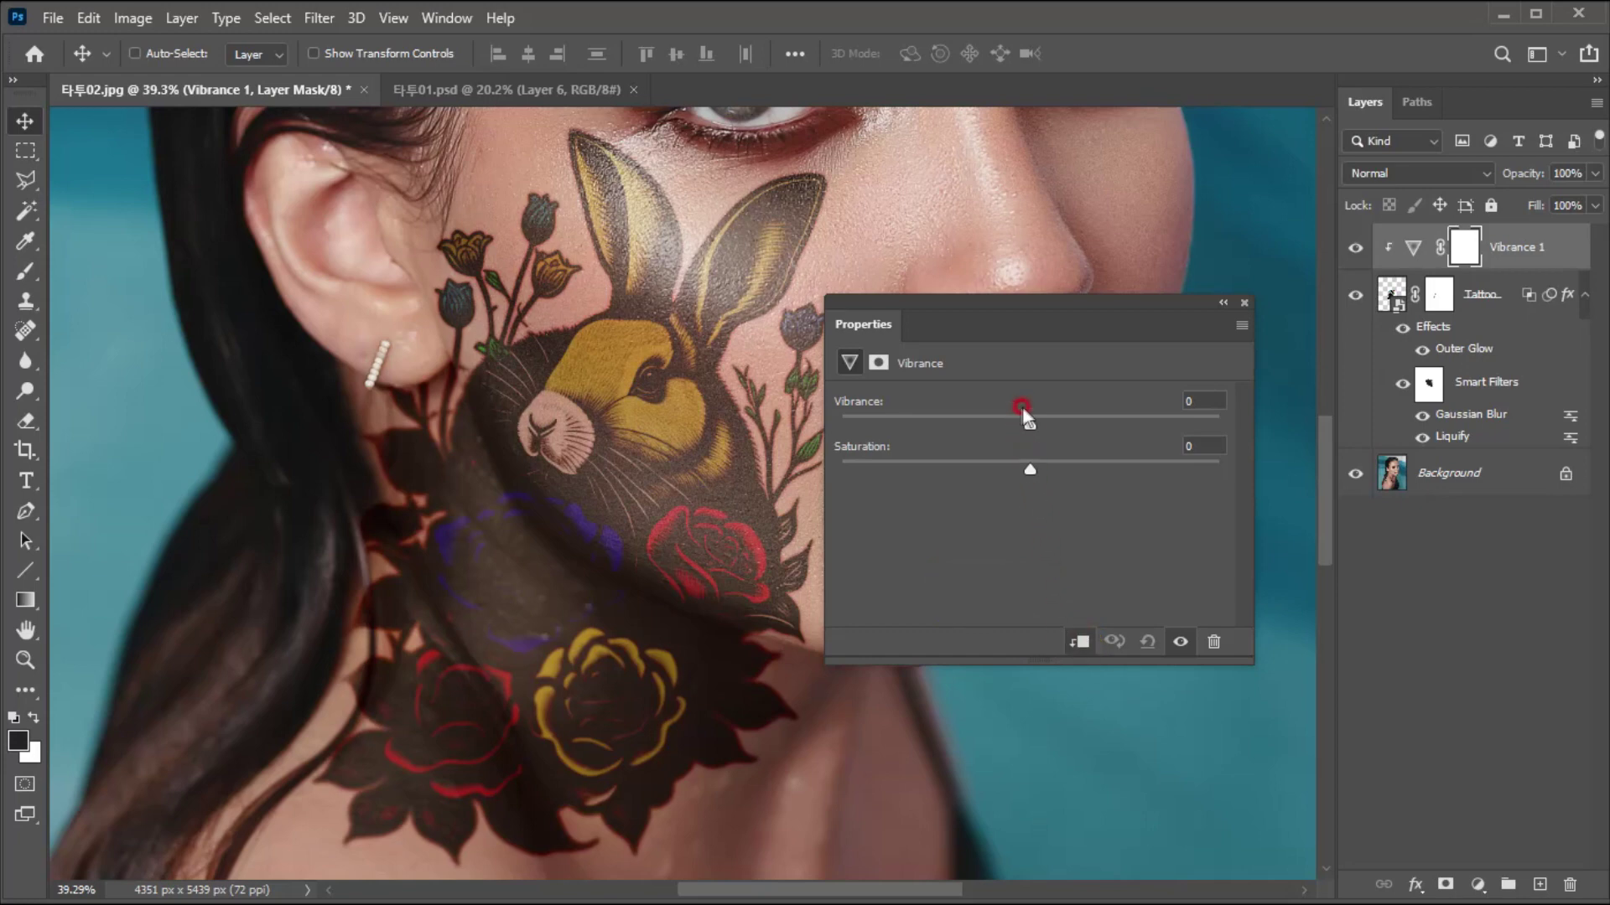
Set the adjustment's Vibrance to -23 and Saturation to -45, and close its properties.
left_click_drag(1026, 428, 987, 421)
left_click(1018, 456)
left_click_drag(1030, 471, 962, 466)
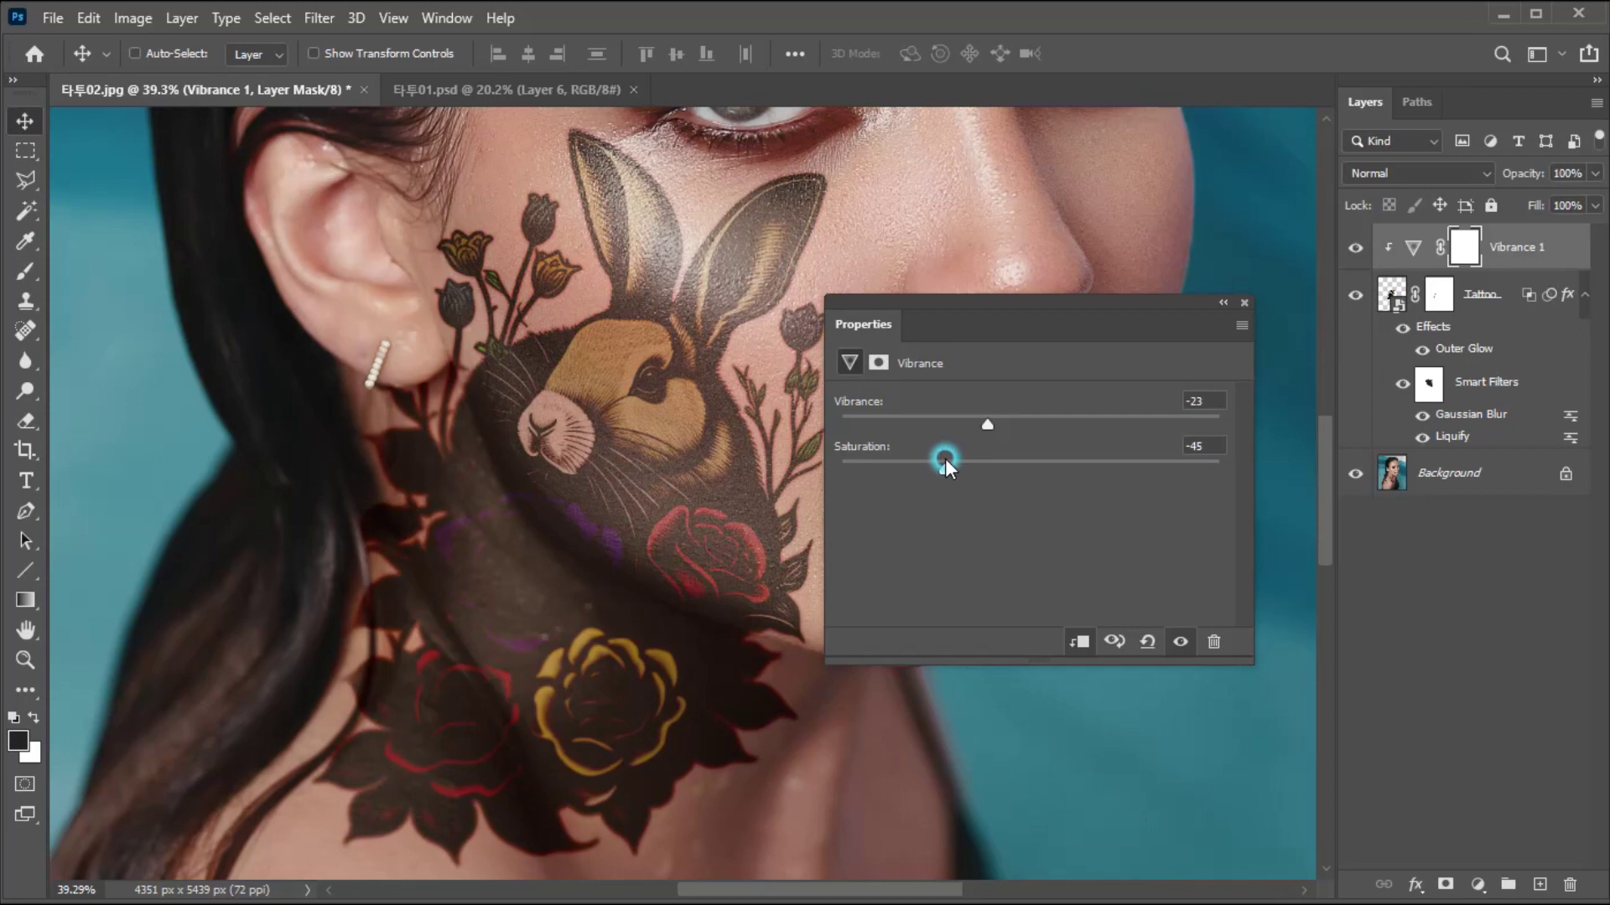
left_click(1171, 358)
left_click(1242, 301)
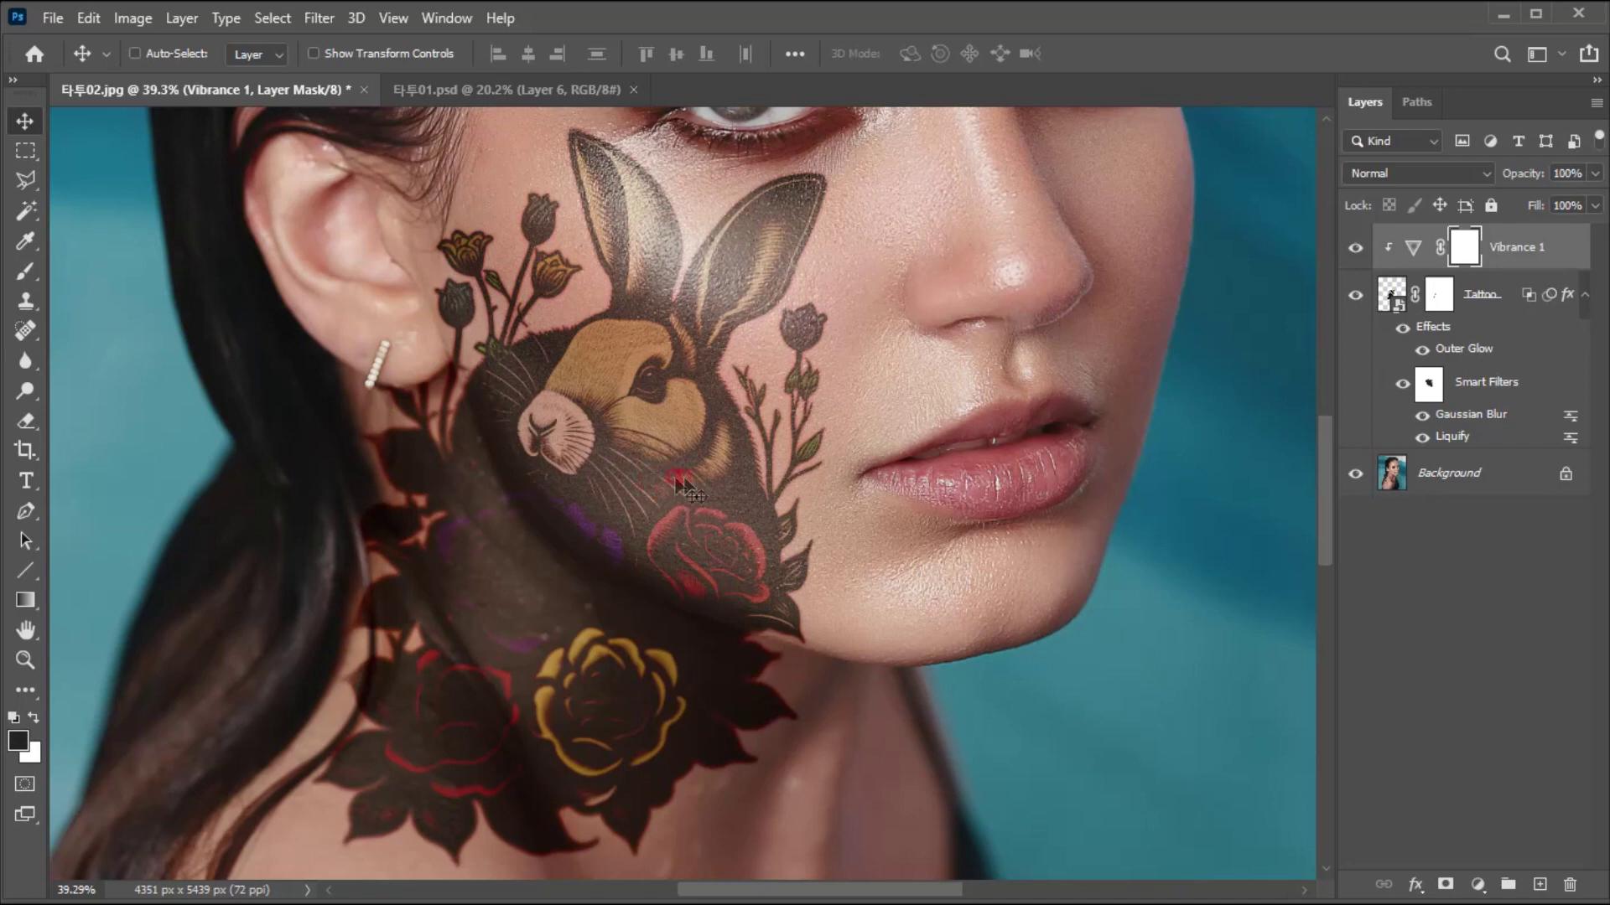
Duplicate the Background layer and move the copy to the top of the layer stack, above the Vibrance adjustment.
left_click(1436, 479)
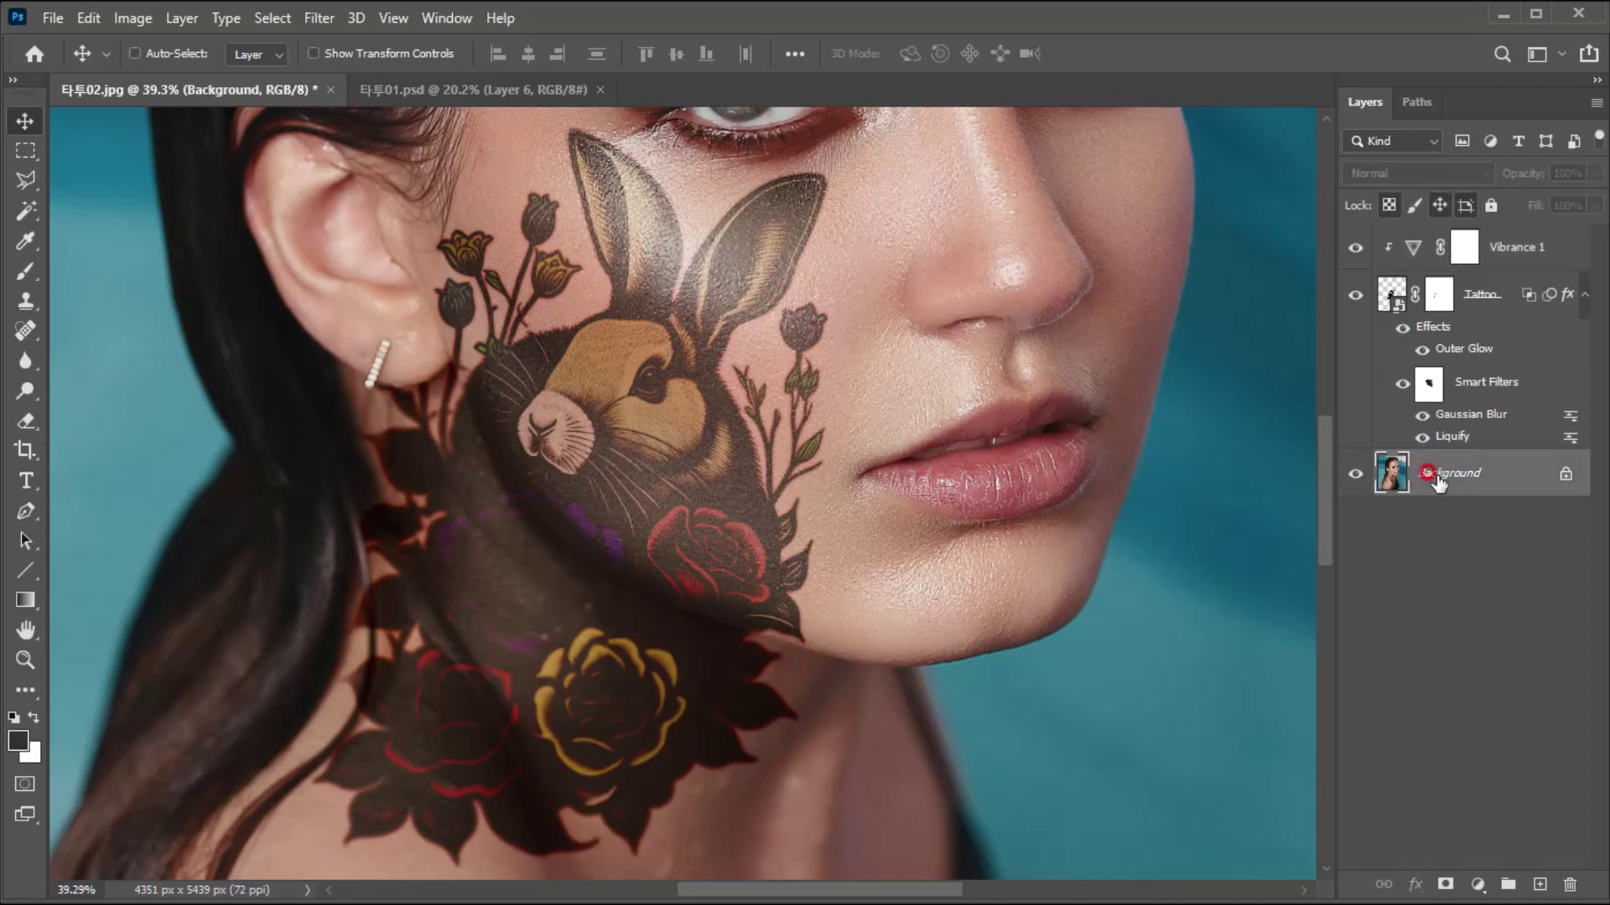
left_click_drag(1453, 476, 1539, 882)
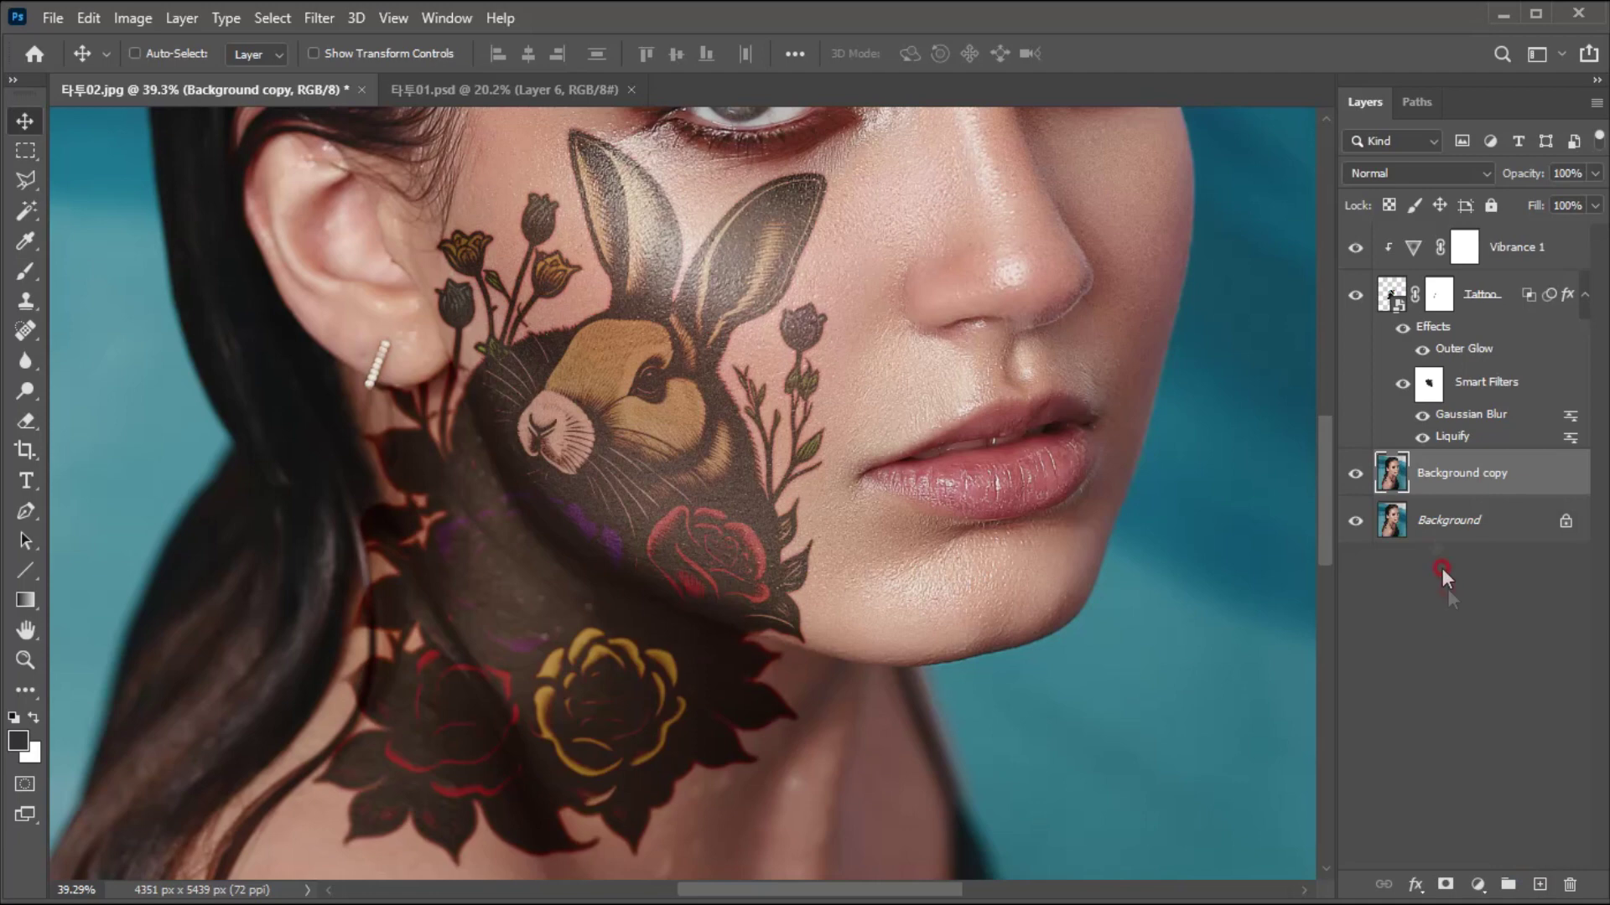
left_click(1443, 475)
left_click_drag(1449, 485, 1419, 252)
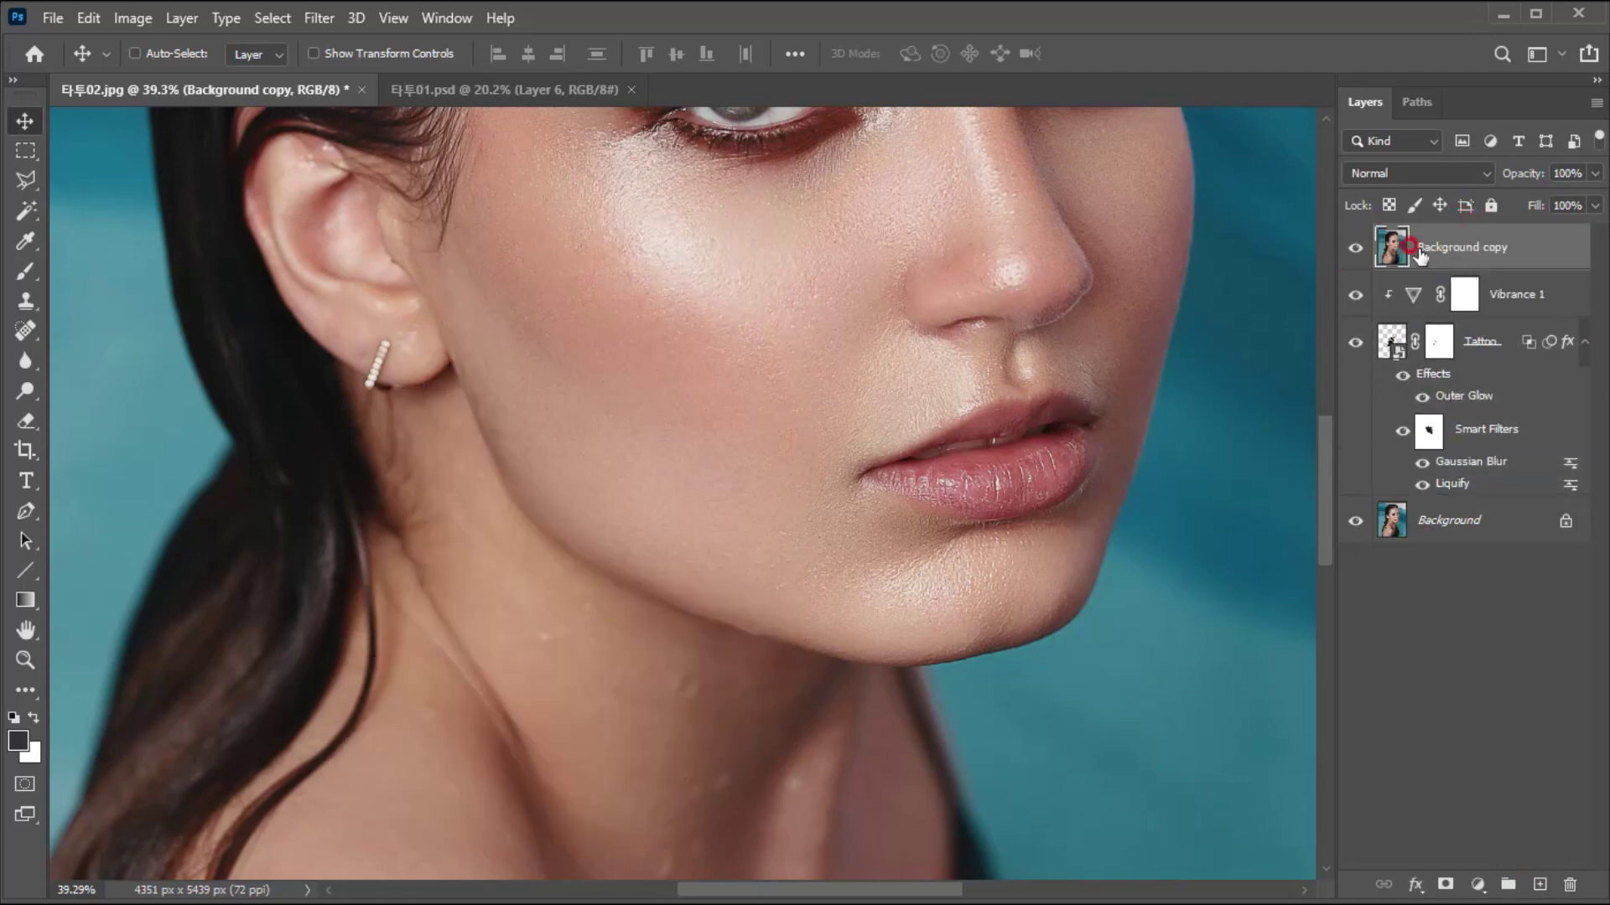
Desaturate the Background copy layer to turn it black and white.
left_click(861, 243)
left_click(126, 19)
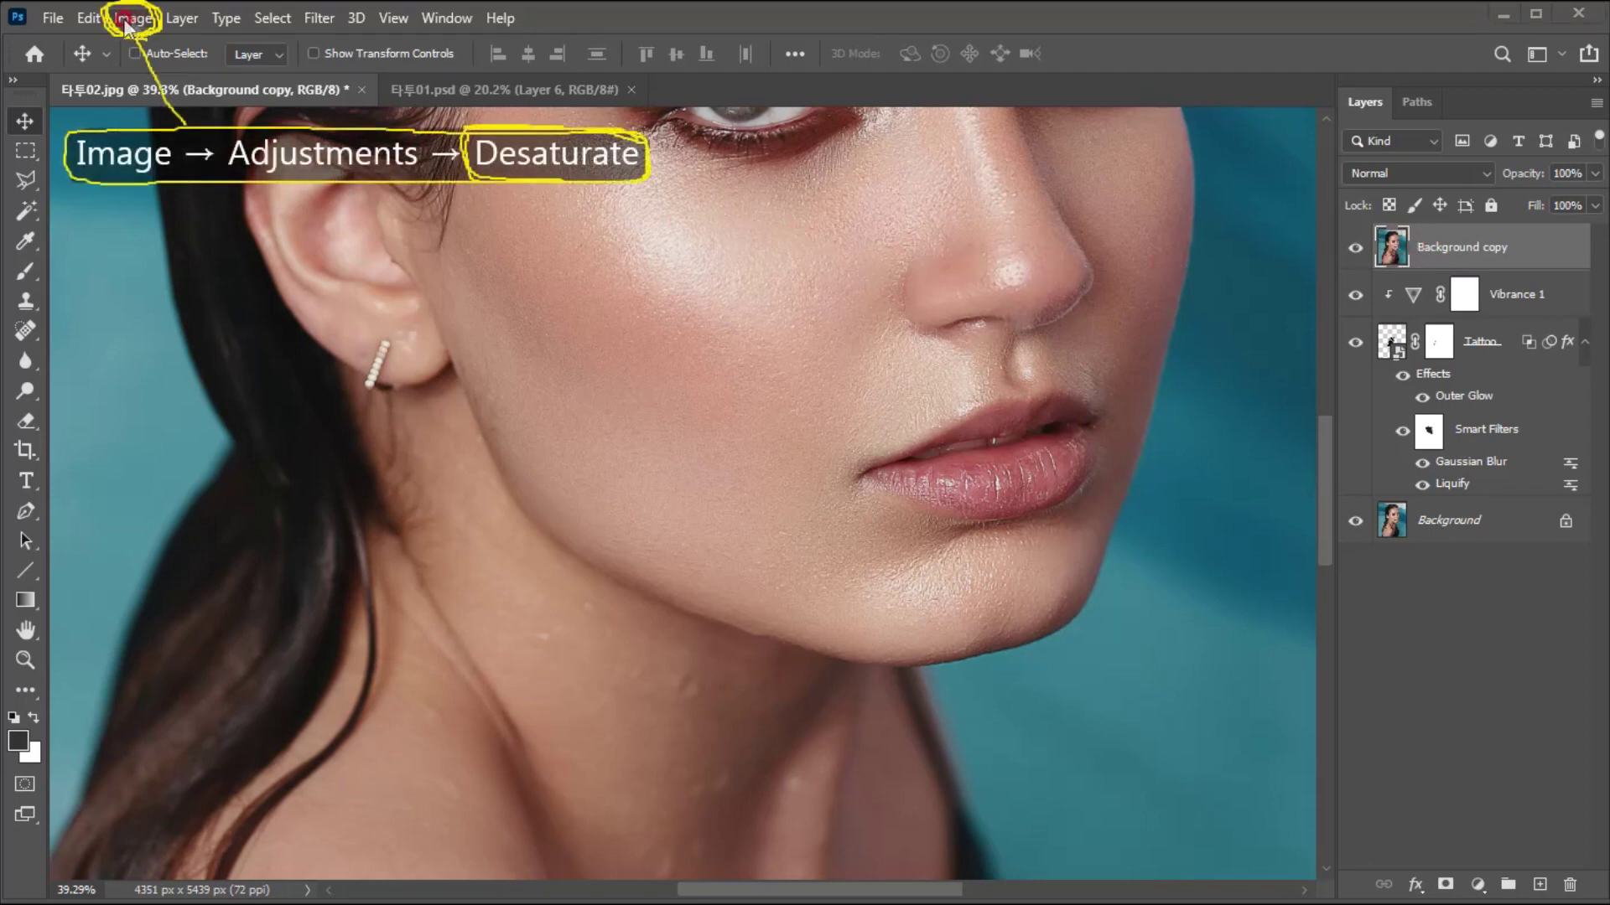
left_click(132, 19)
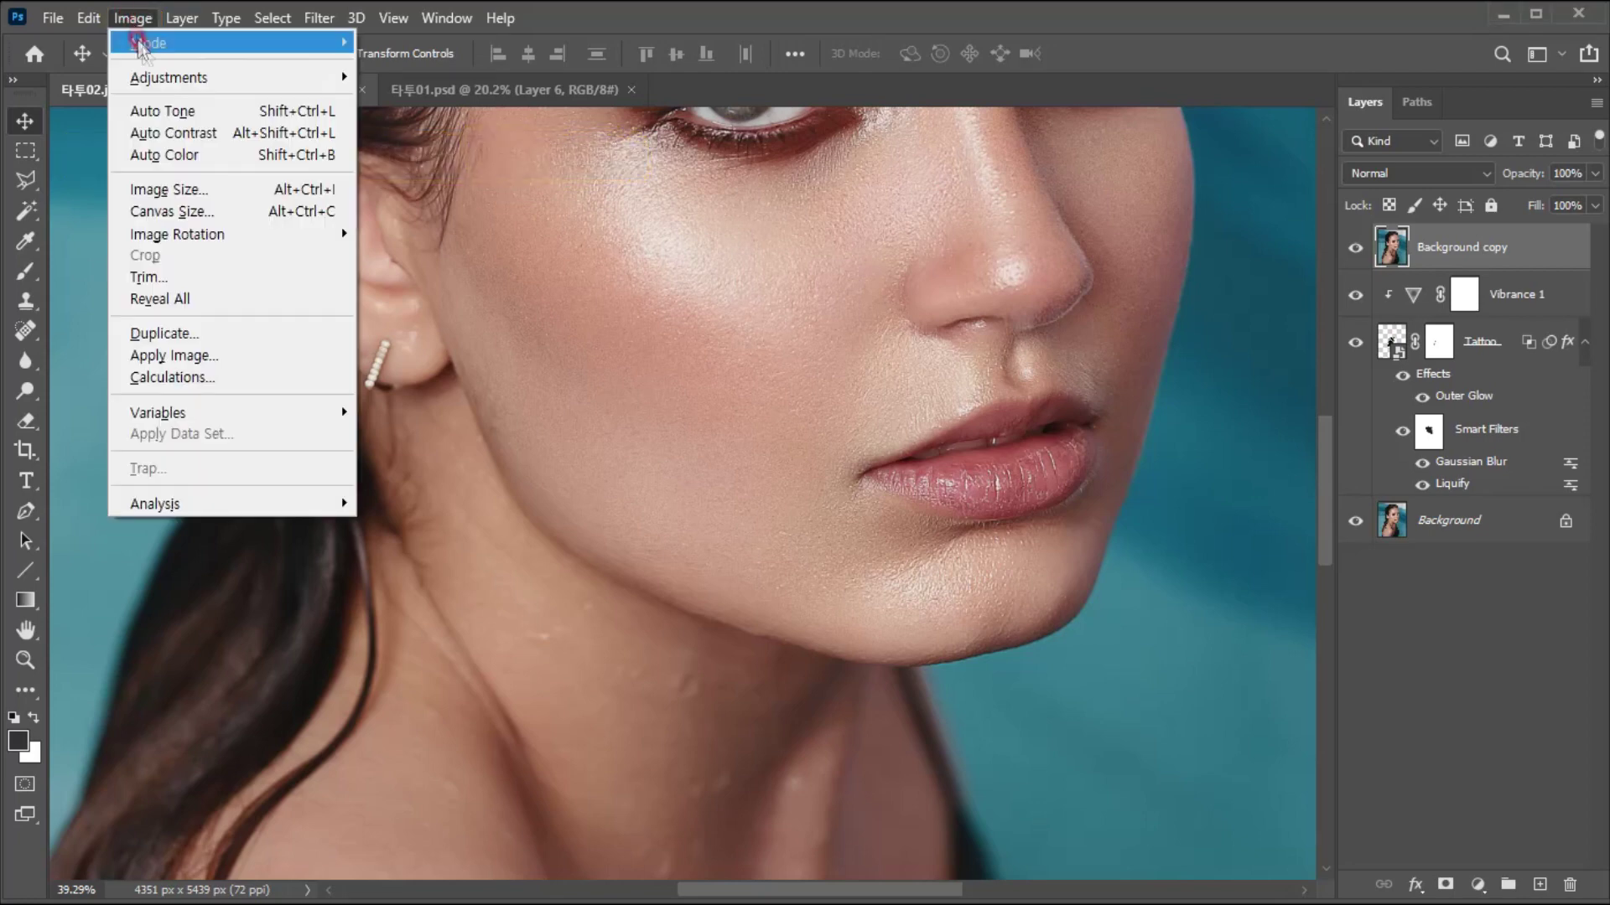
left_click(166, 76)
left_click(398, 523)
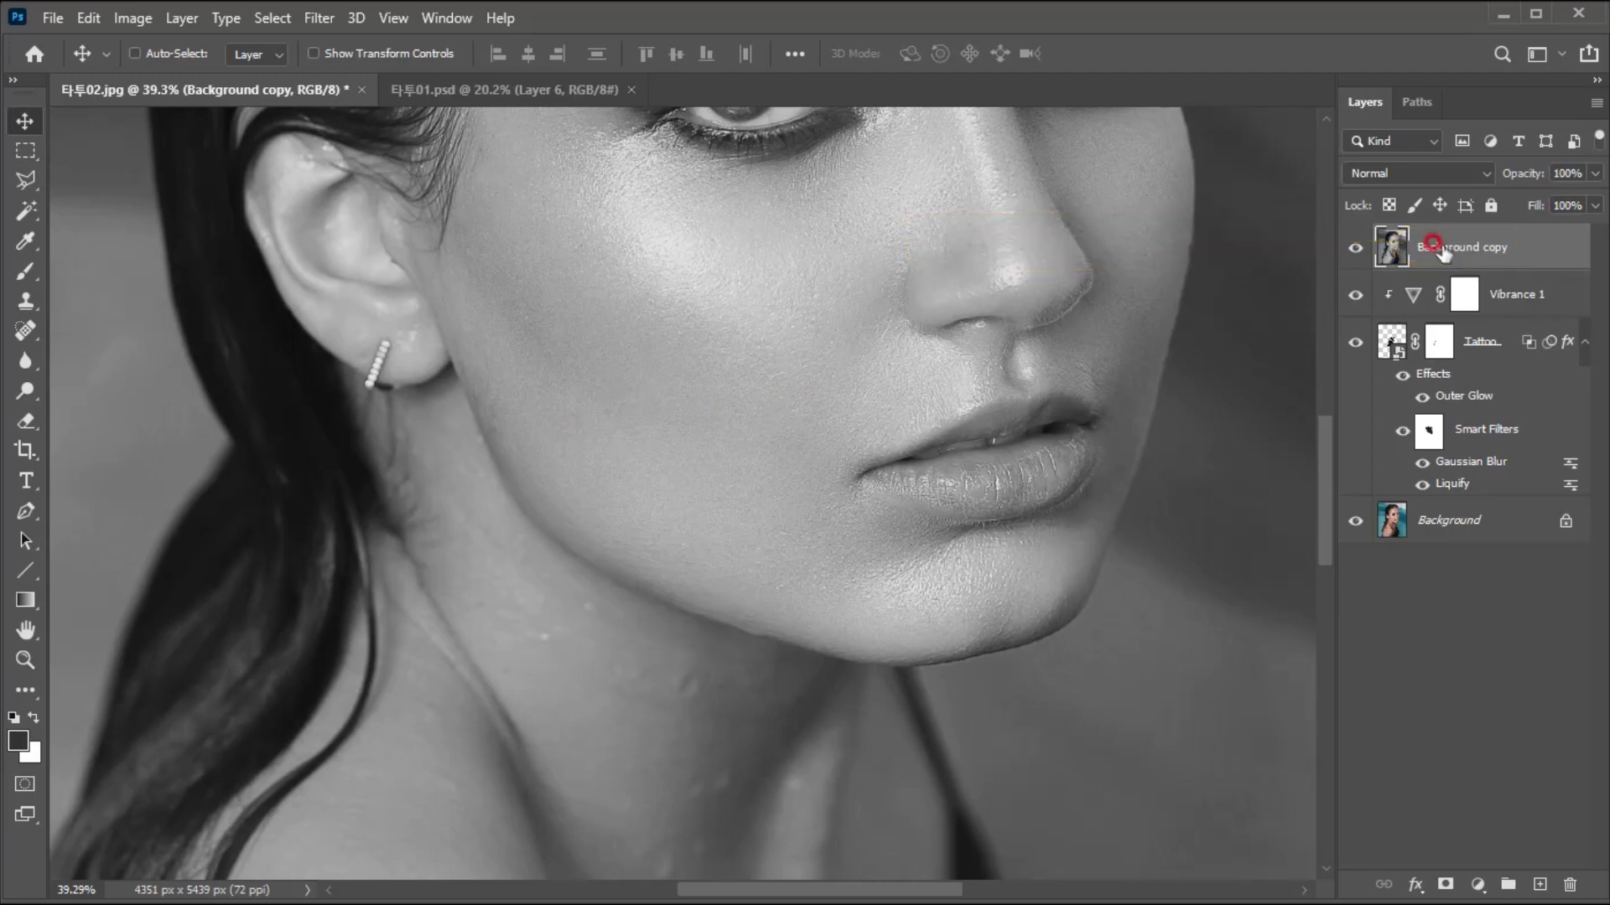
Clip the desaturated Background copy to the tattoo and set its blend mode to Hard Light.
right_click(1452, 240)
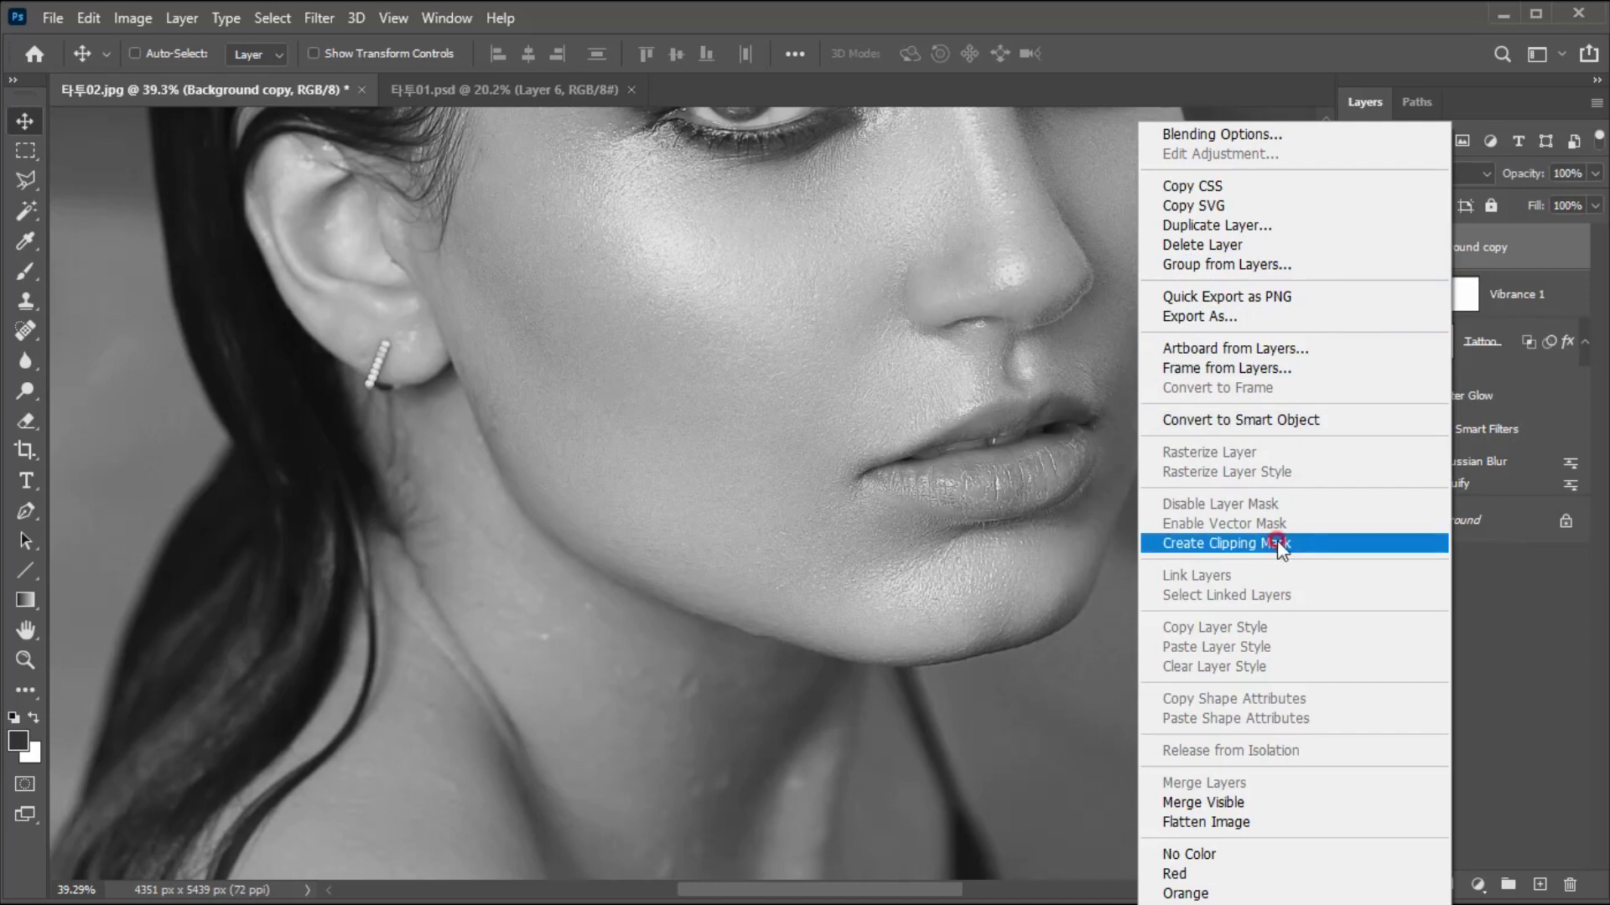
left_click(1251, 545)
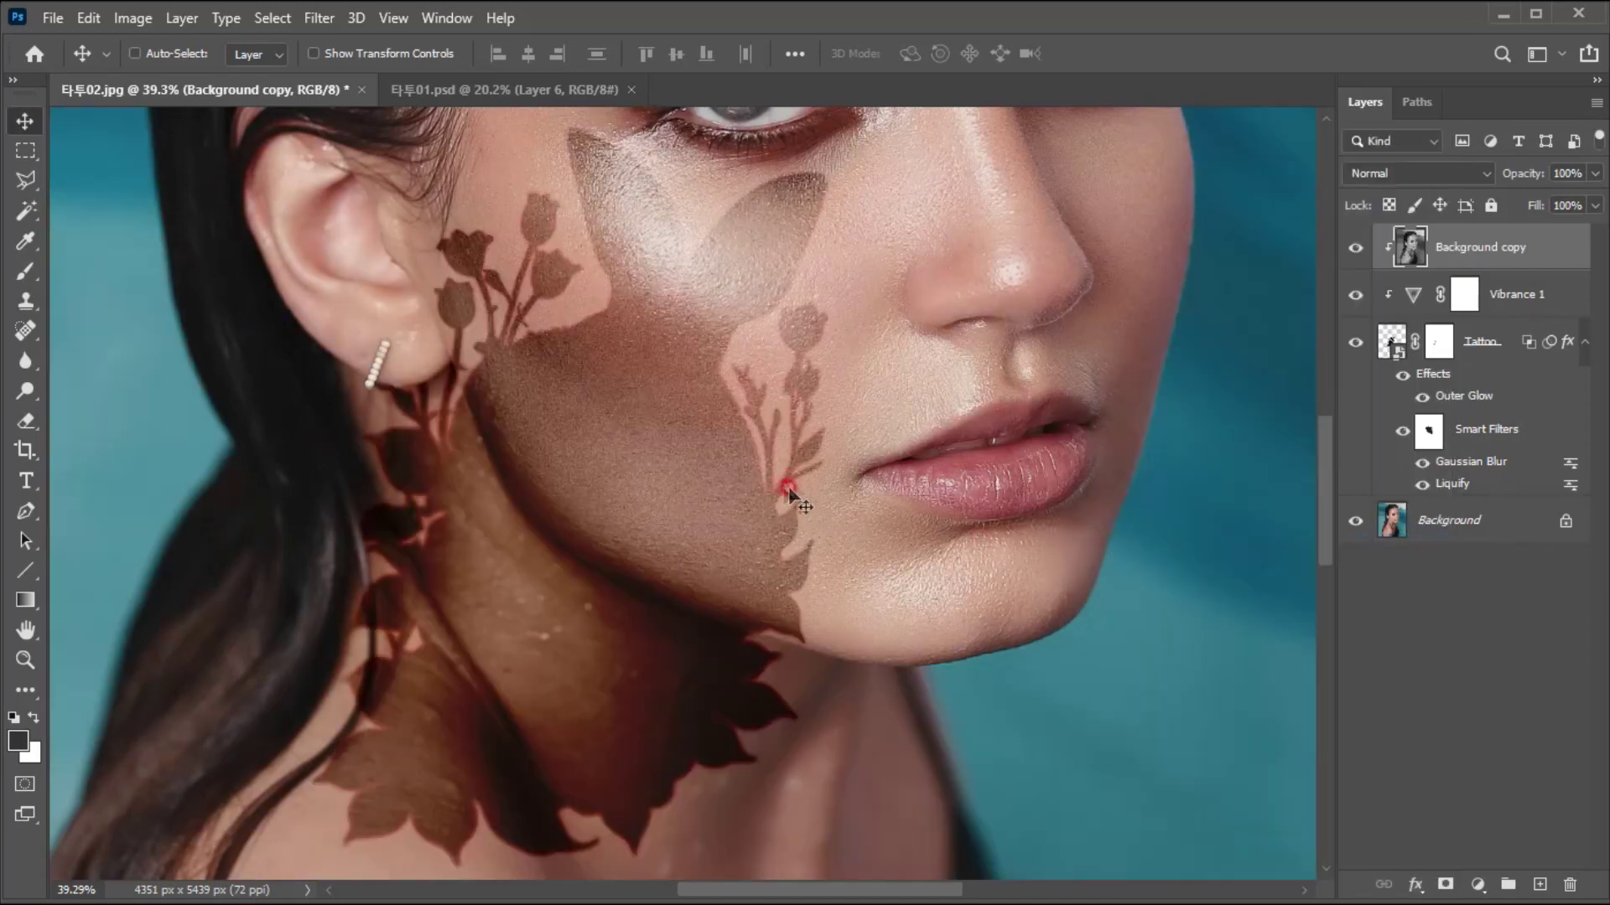
left_click(1378, 175)
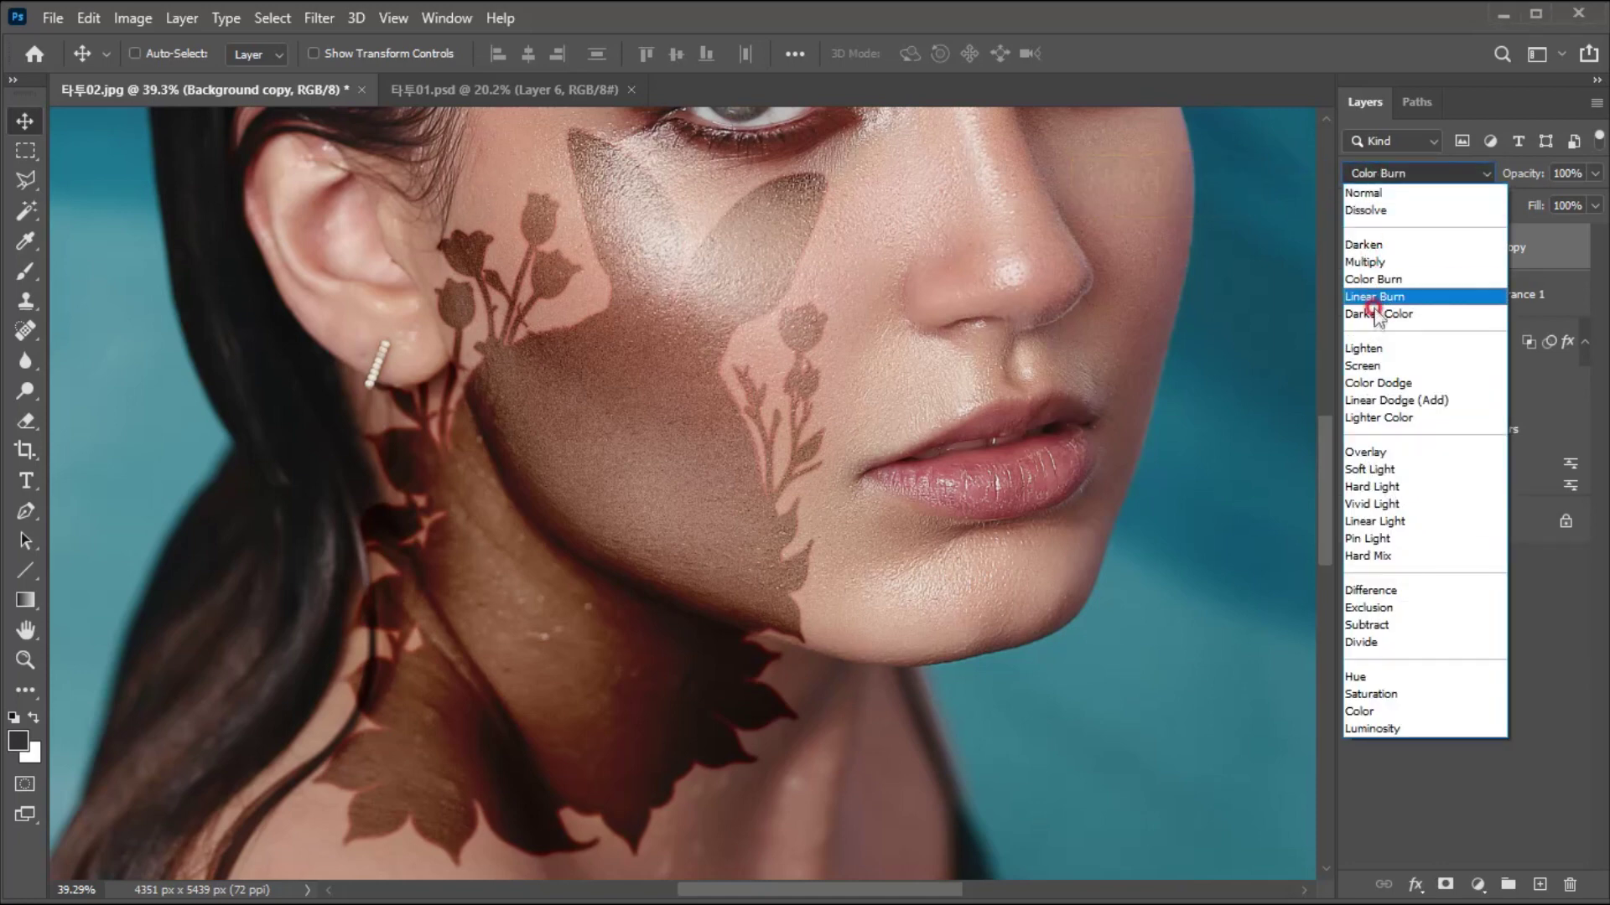
left_click(1375, 487)
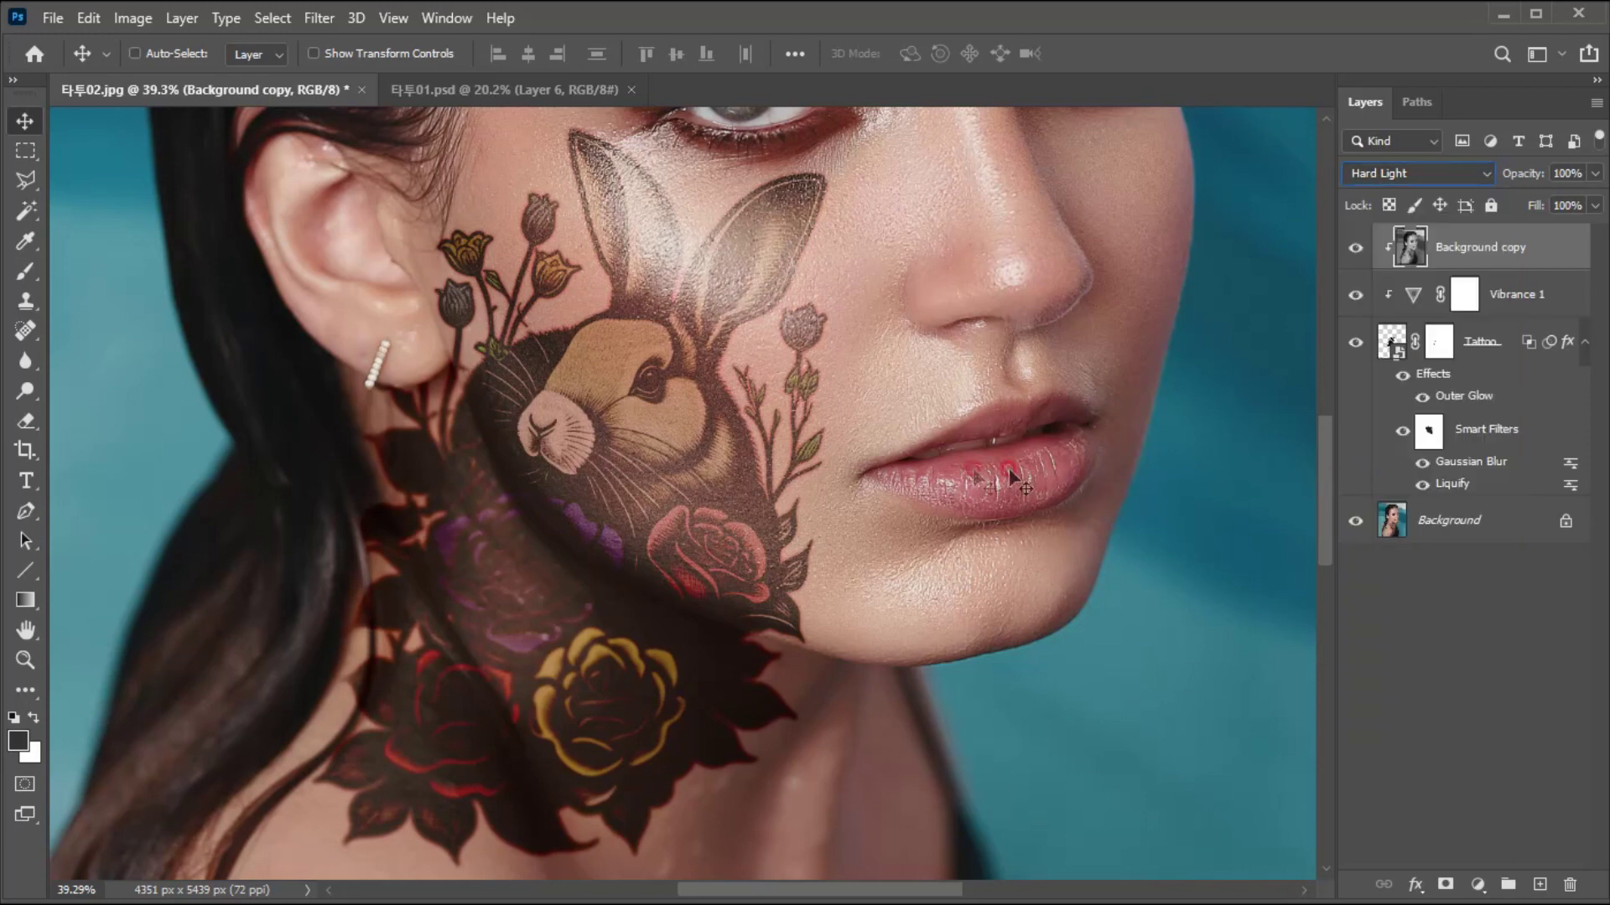